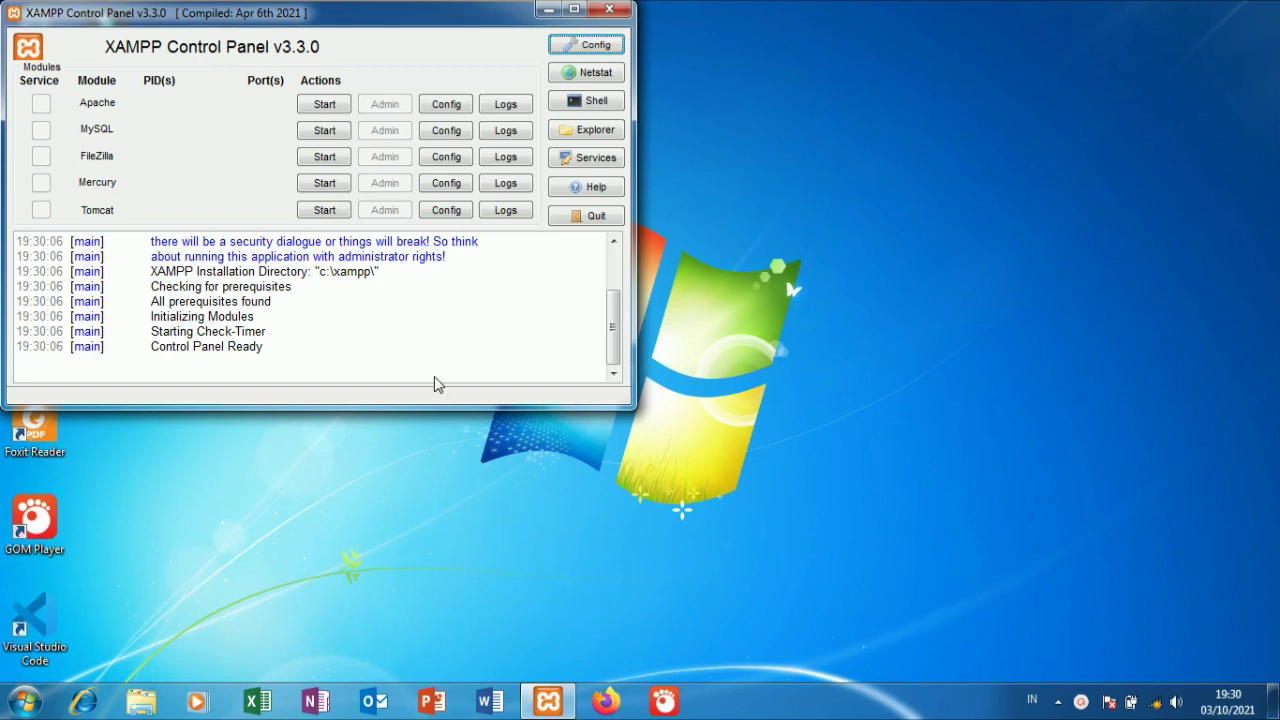
- Start the Apache and MySQL modules in the XAMPP Control Panel
click(318, 108)
click(324, 130)
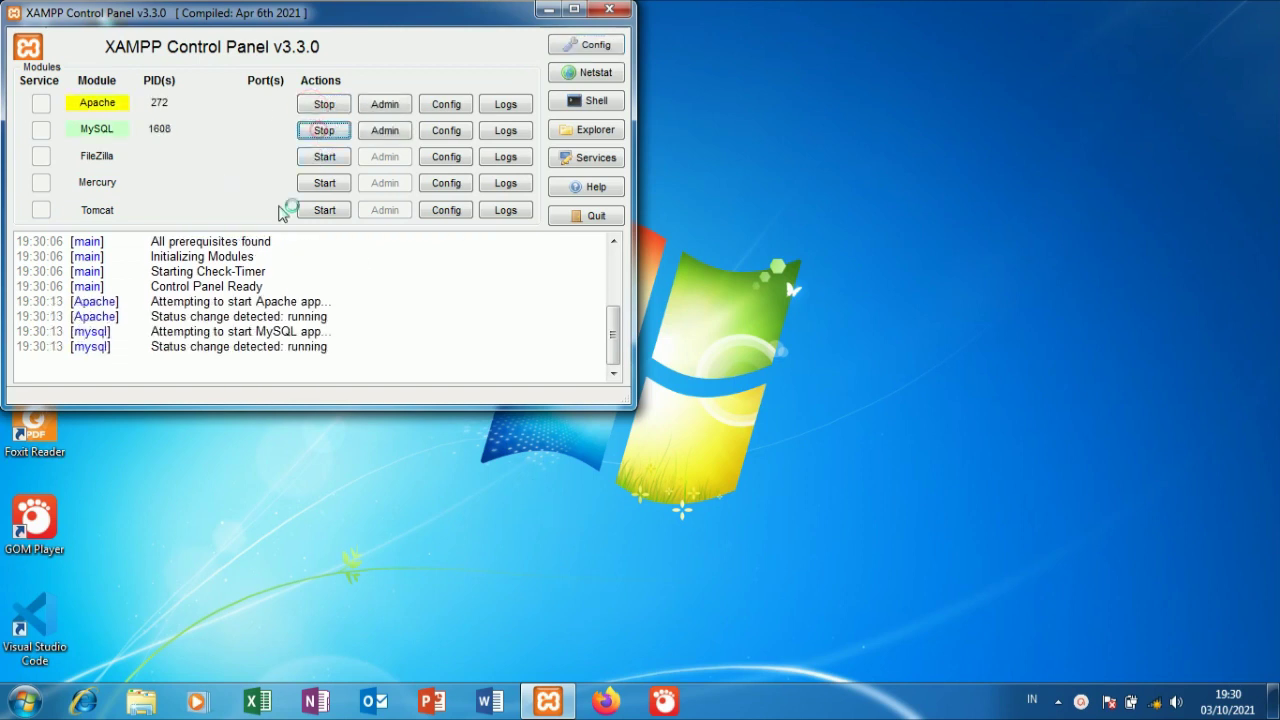
- Launch Sublime Text 3 and open the penggajian folder from xampp\htdocs as the project
click(25, 700)
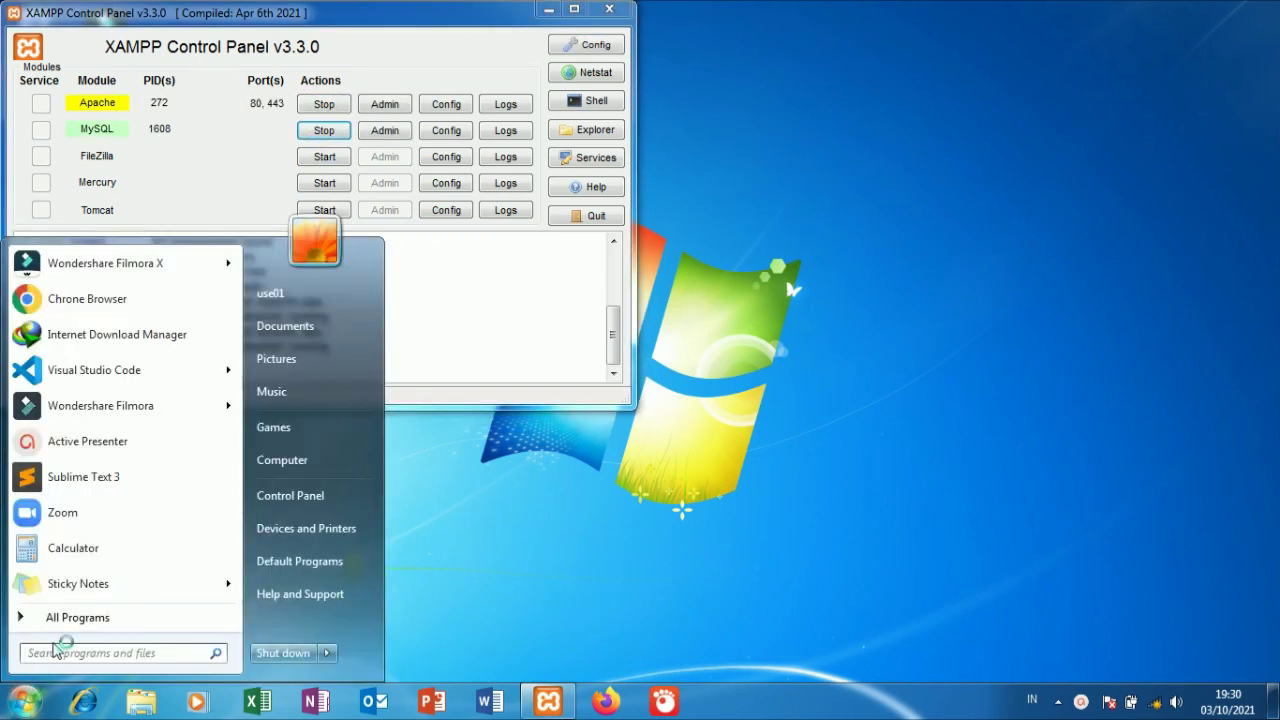
click(101, 477)
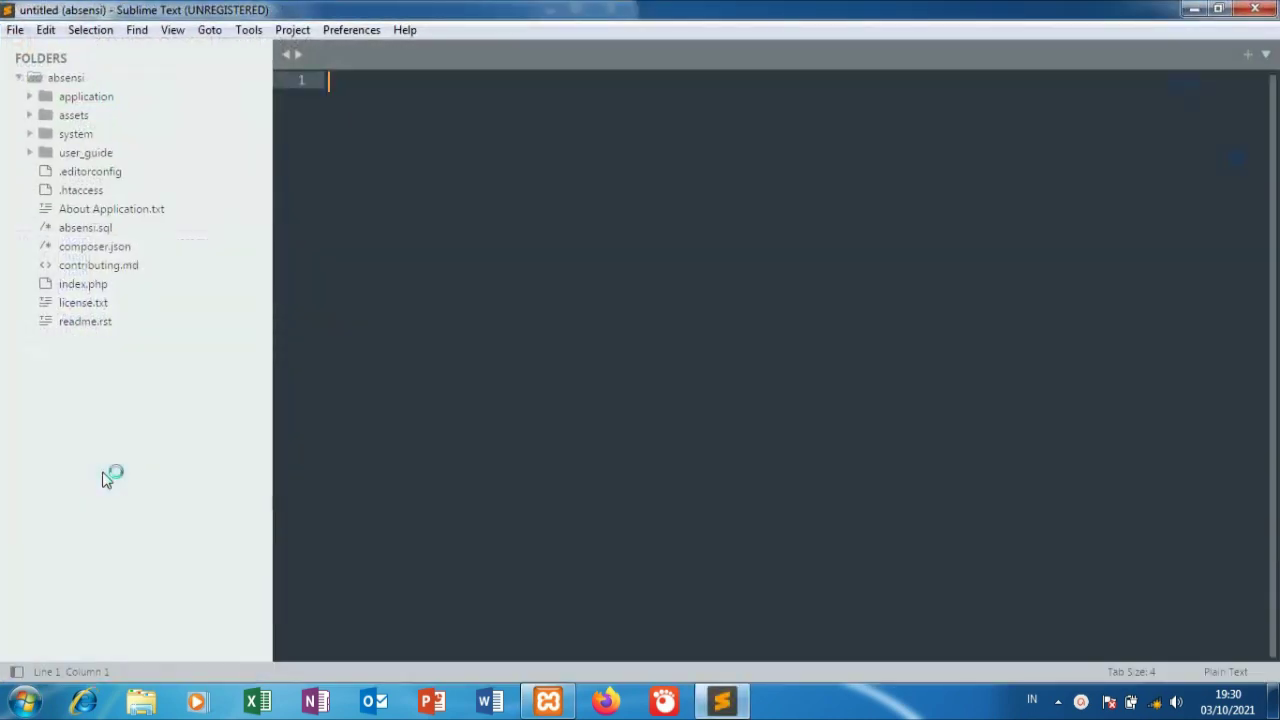
click(15, 29)
click(51, 92)
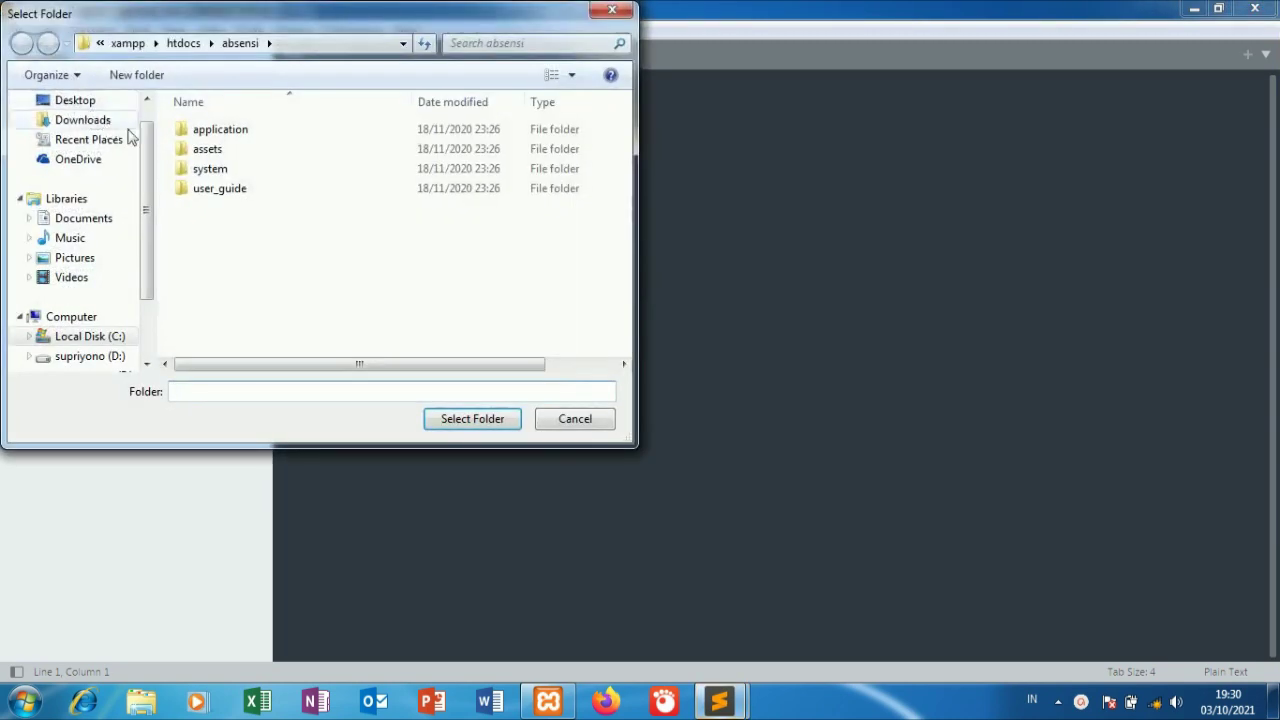
click(184, 43)
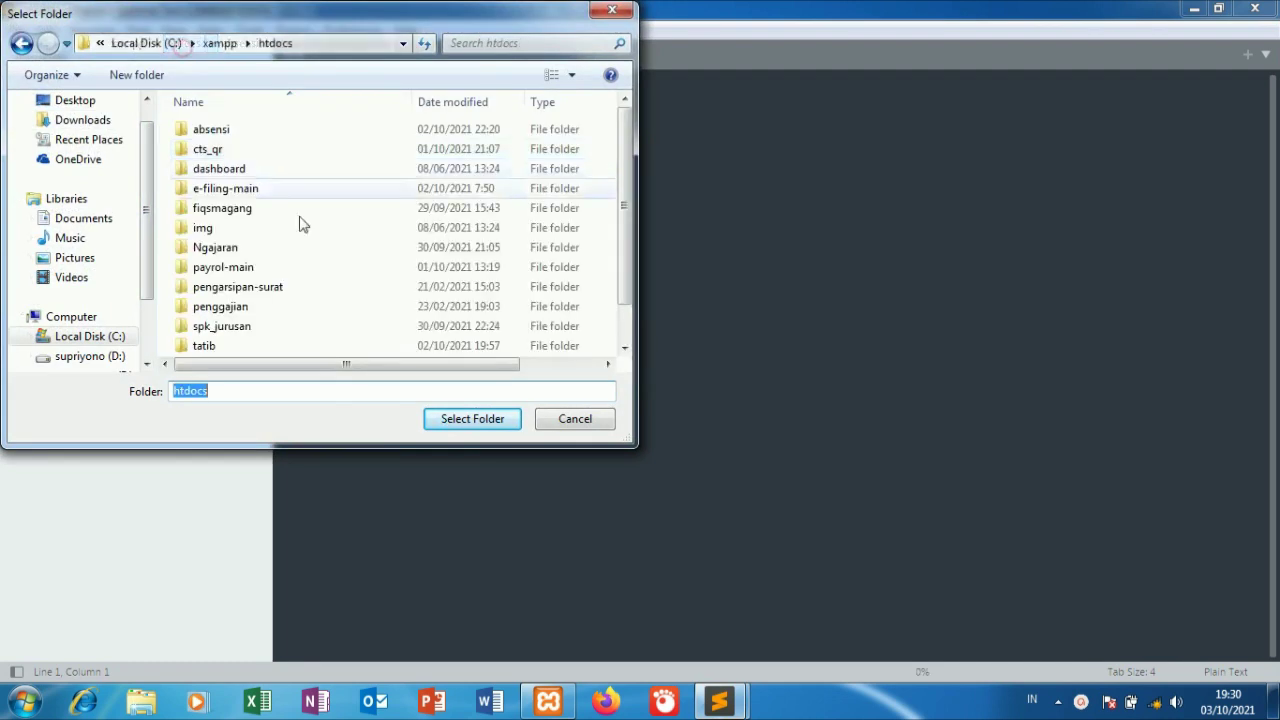
click(318, 310)
scroll(398, 346, down, 1)
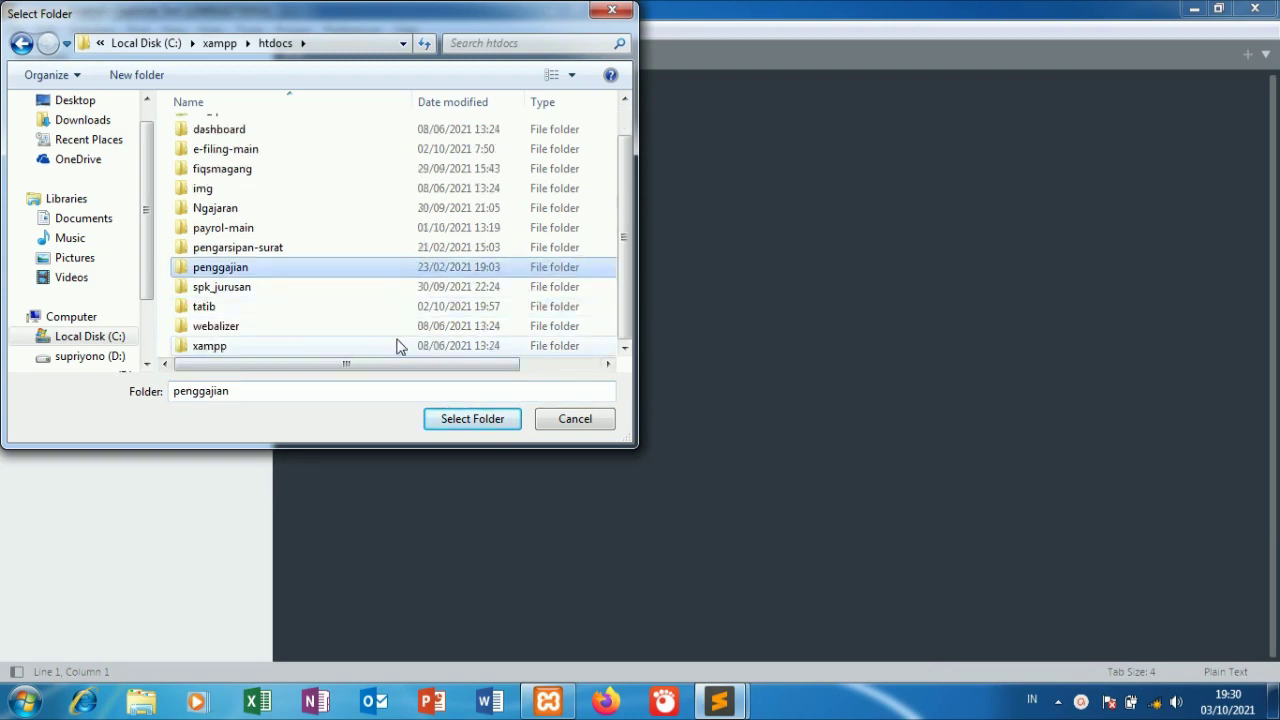
click(470, 419)
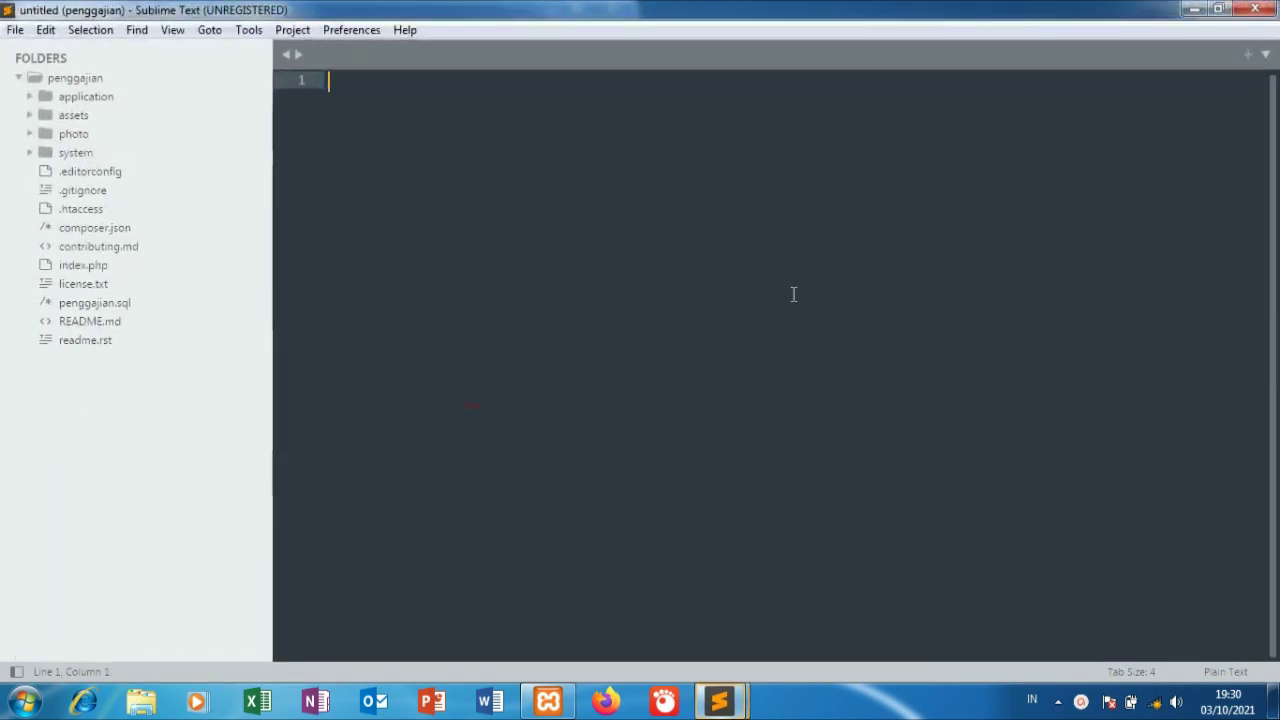
- View README.md in the penggajian project, and minimise the editor
click(143, 319)
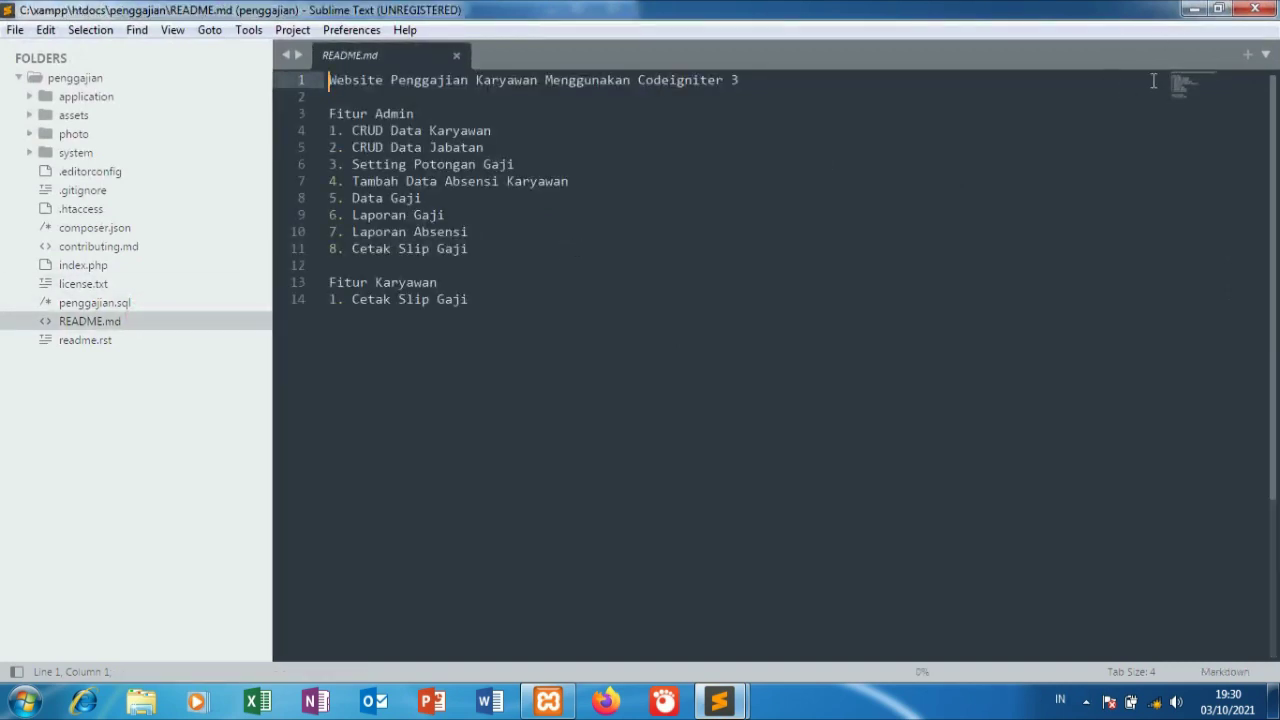
click(1196, 9)
click(1196, 9)
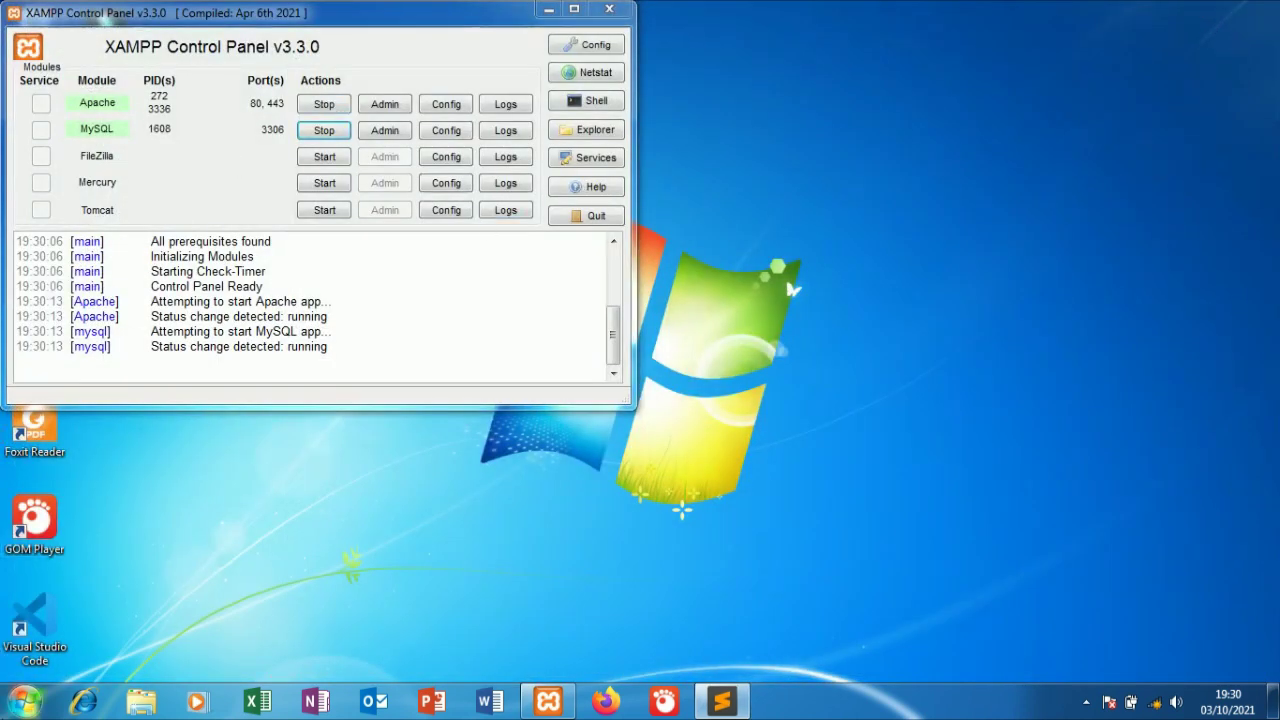
- Launch Chrone Browser, go to localhost/phpmyadmin and bring up the page for creating a new database
click(25, 700)
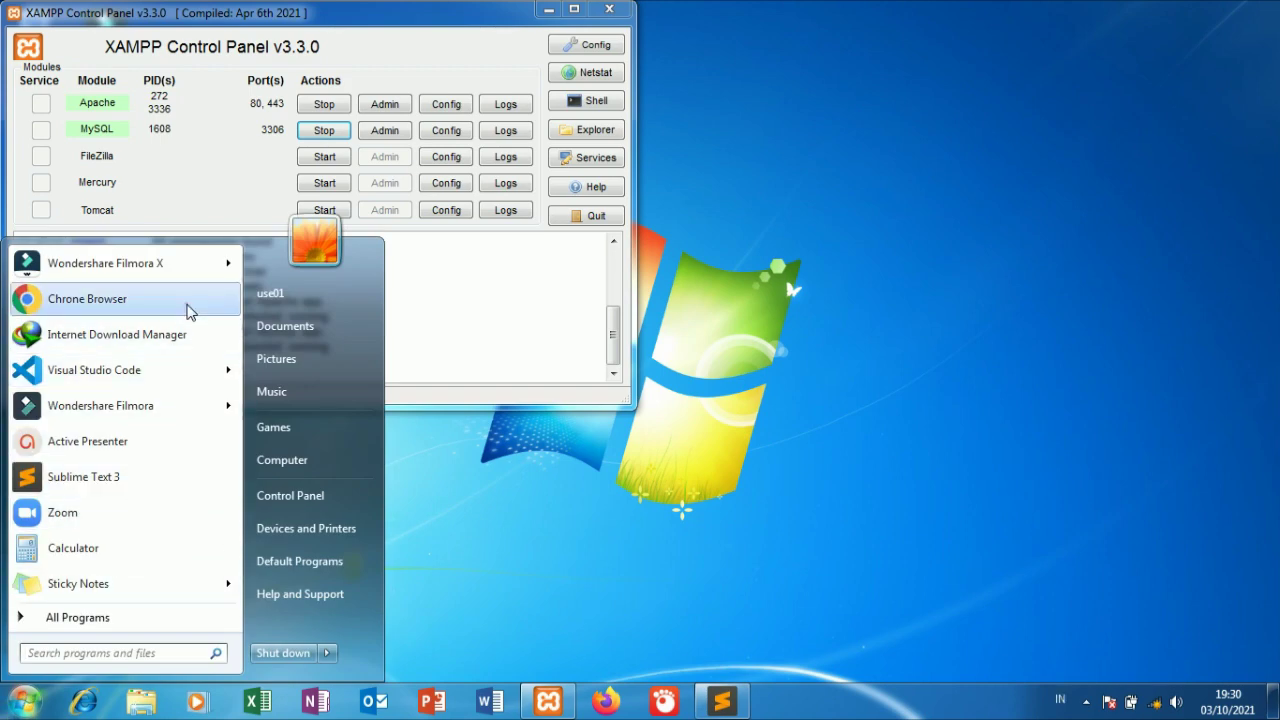
click(188, 306)
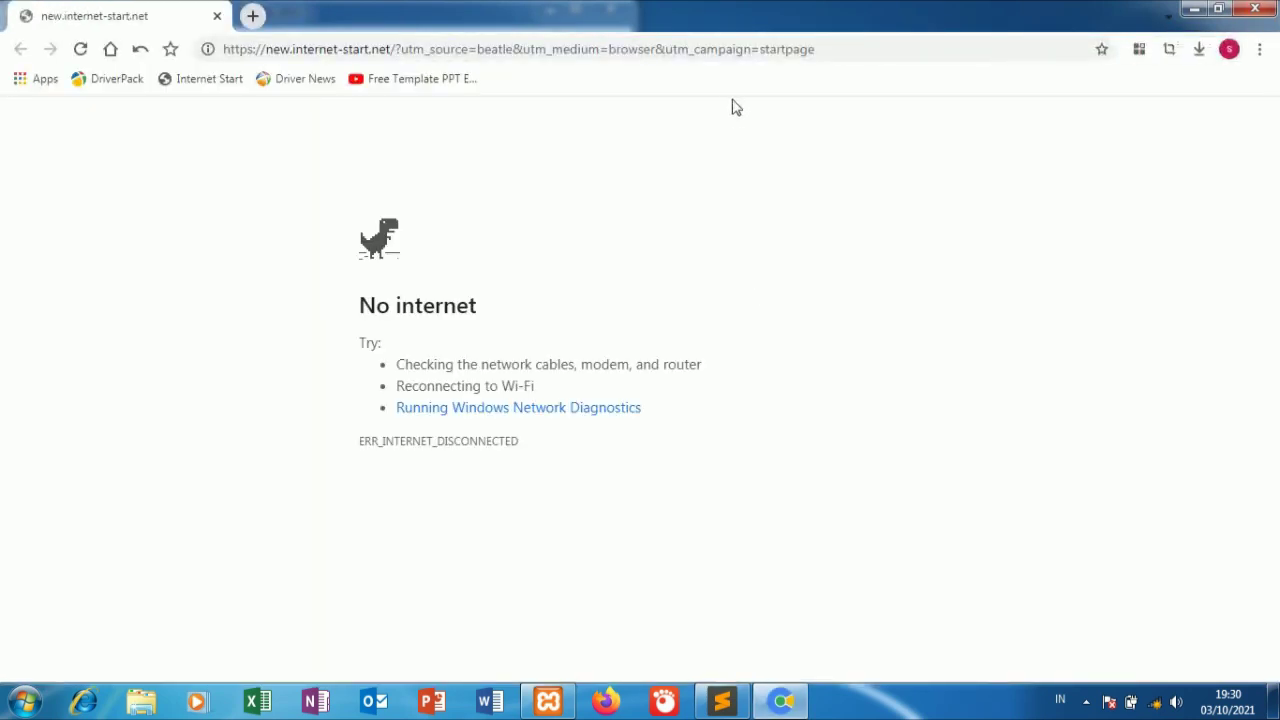
click(733, 55)
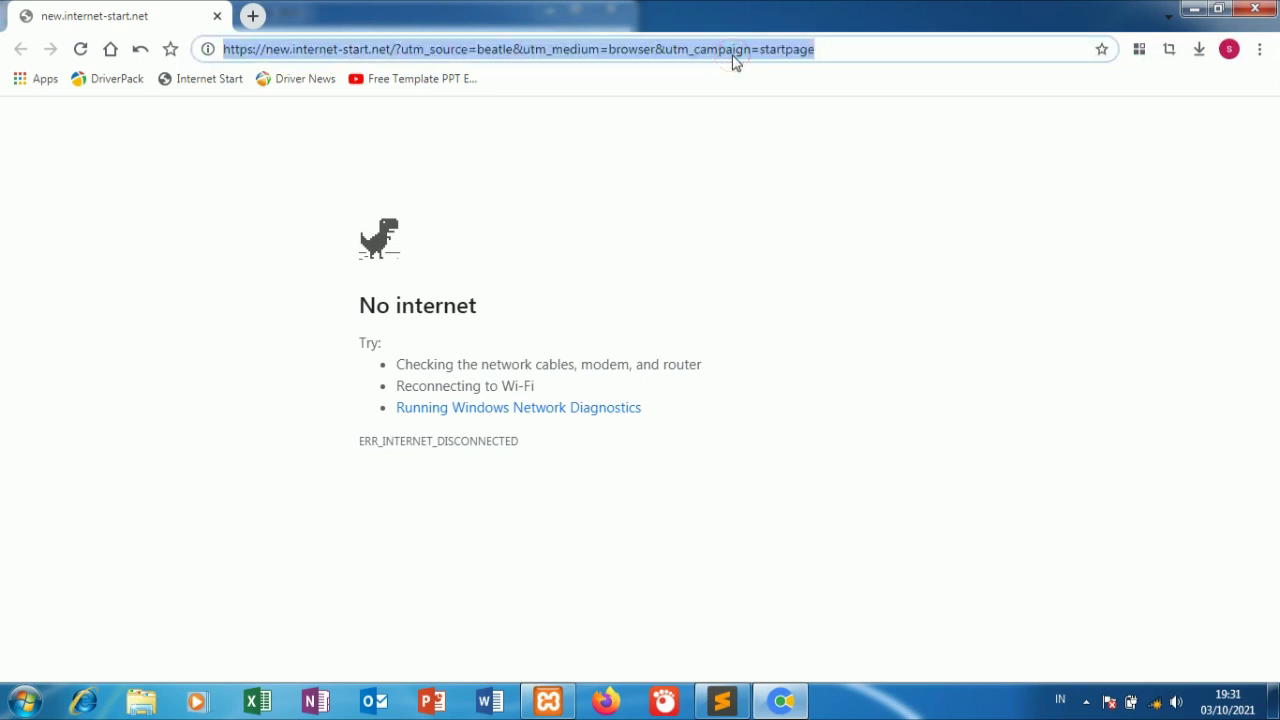
text(lo)
key(Return)
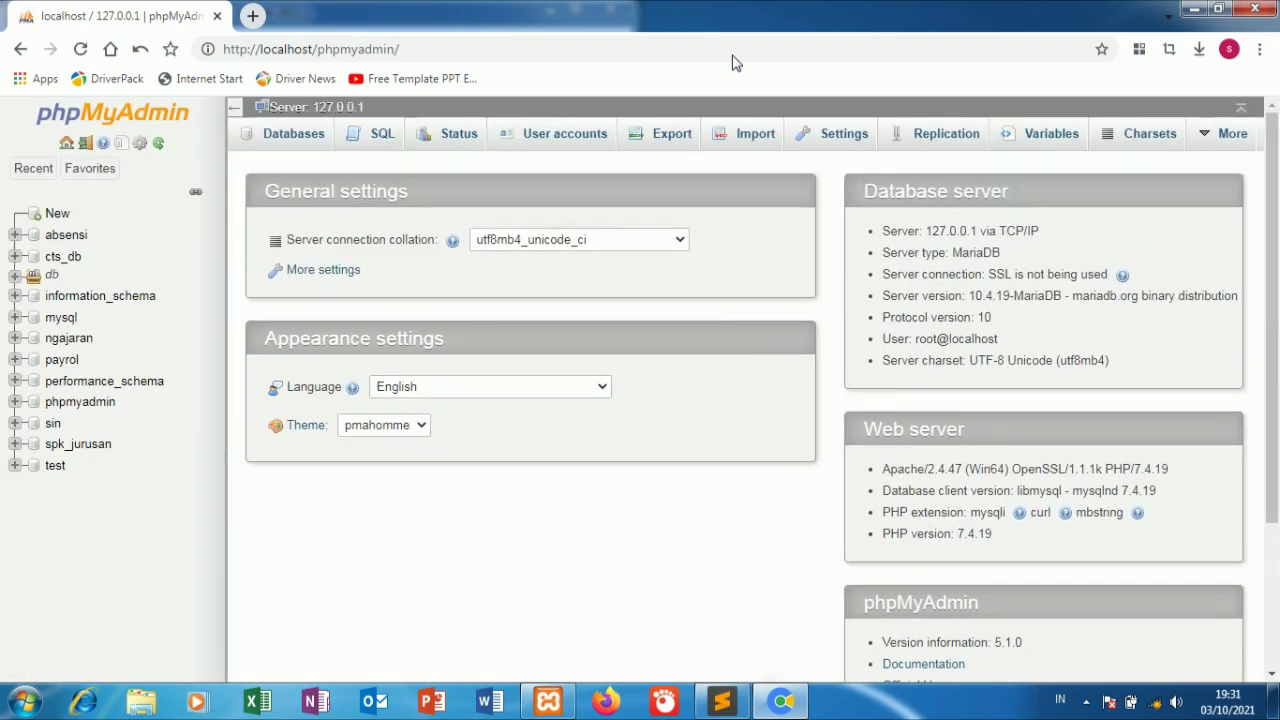
click(58, 216)
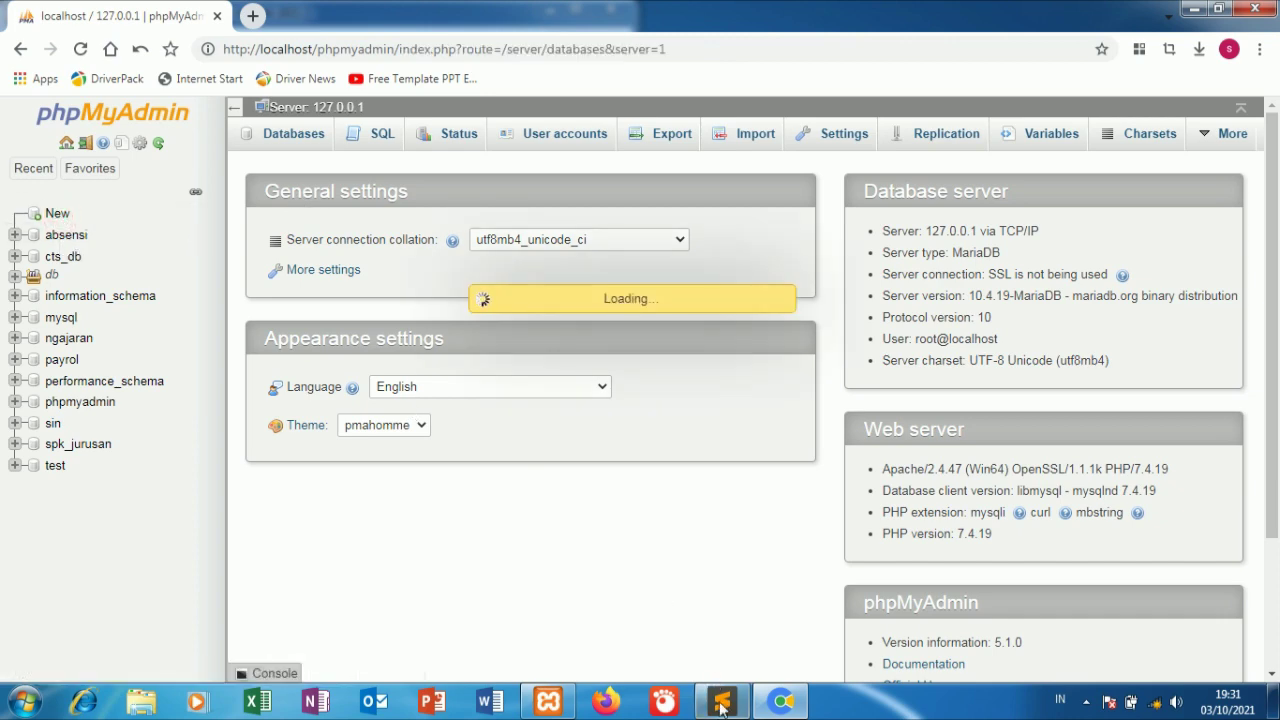
- In Sublime Text, review database.php and config.php in application/config for the database and base URL settings, and return to phpMyAdmin
key(alt+Tab)
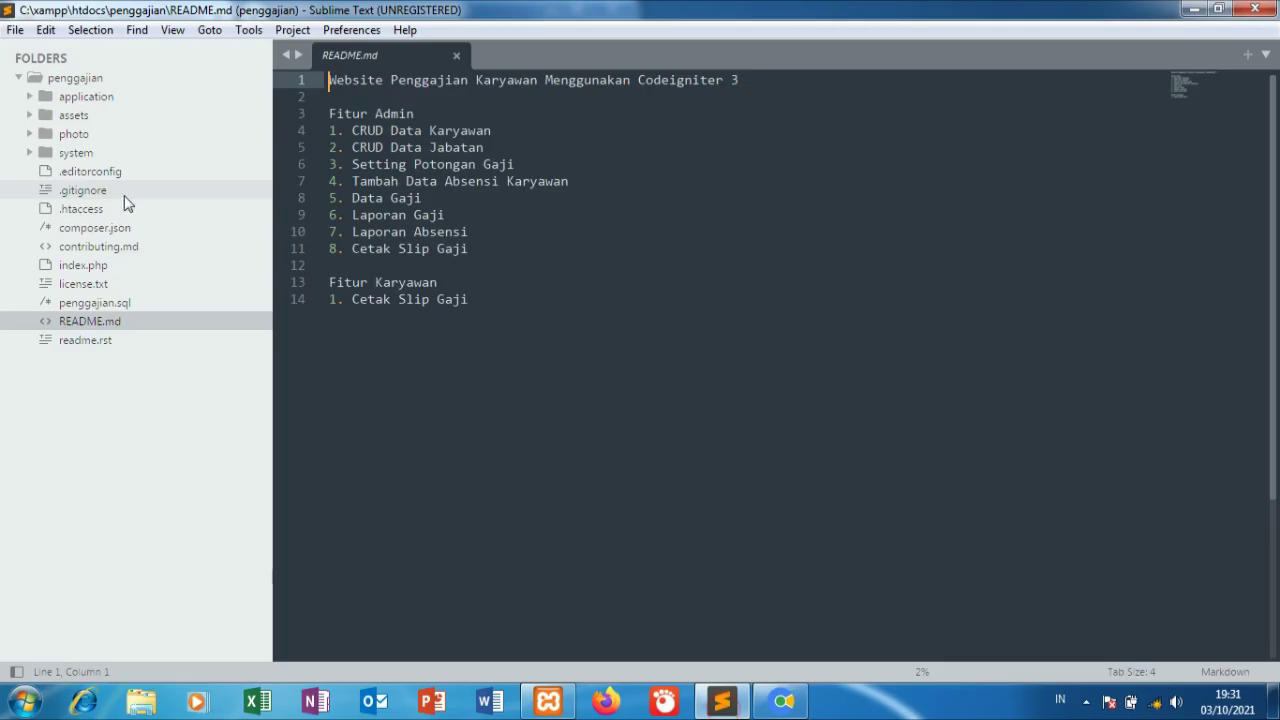
click(115, 96)
click(112, 134)
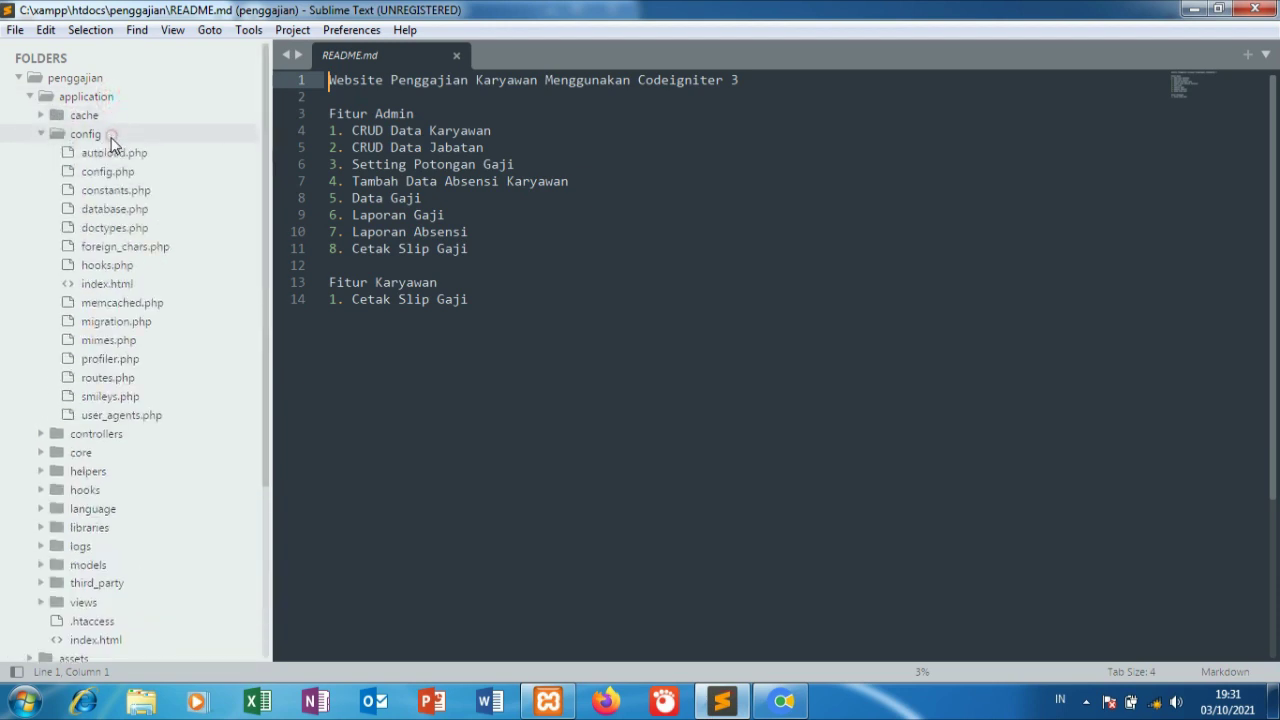
click(113, 209)
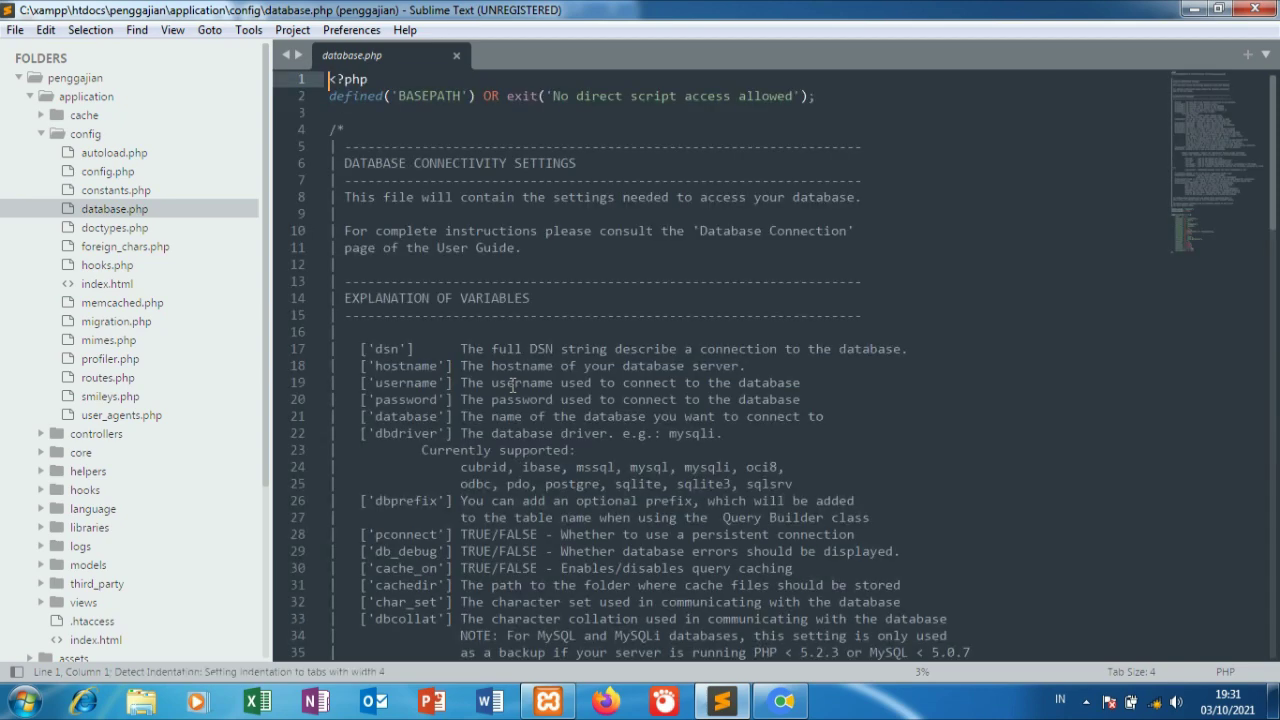
scroll(512, 383, down, 15)
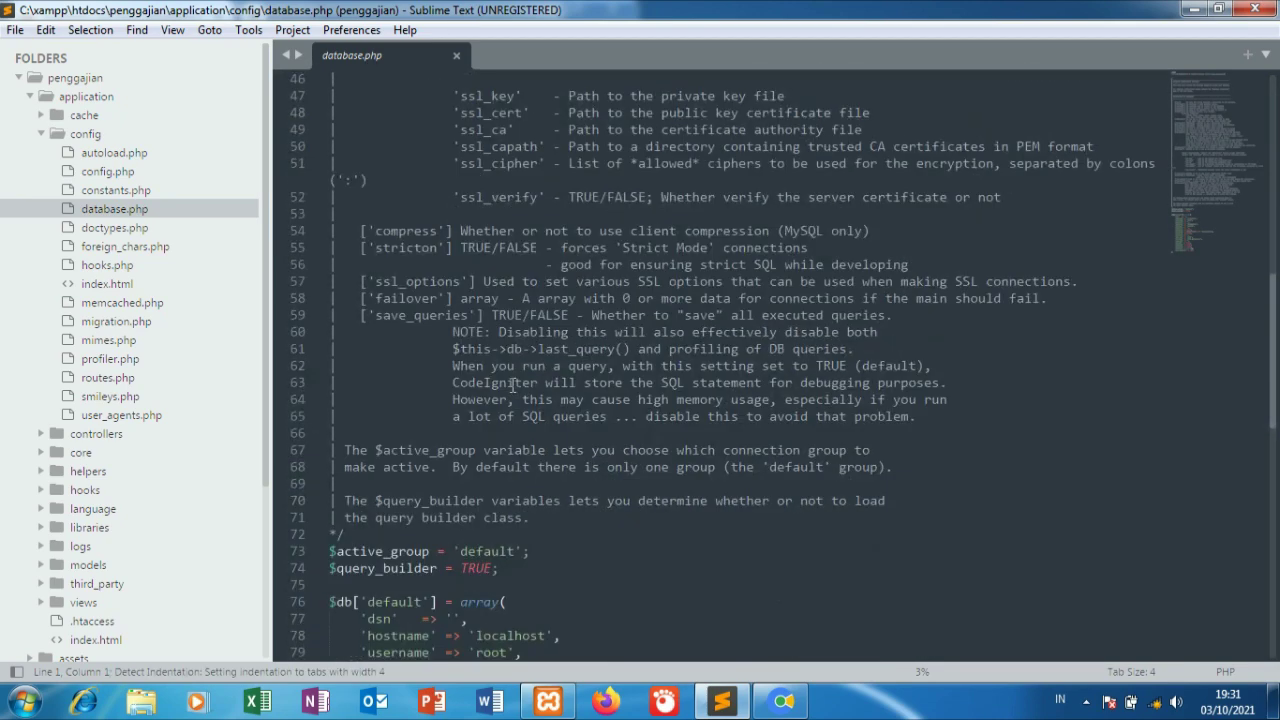
scroll(512, 383, down, 3)
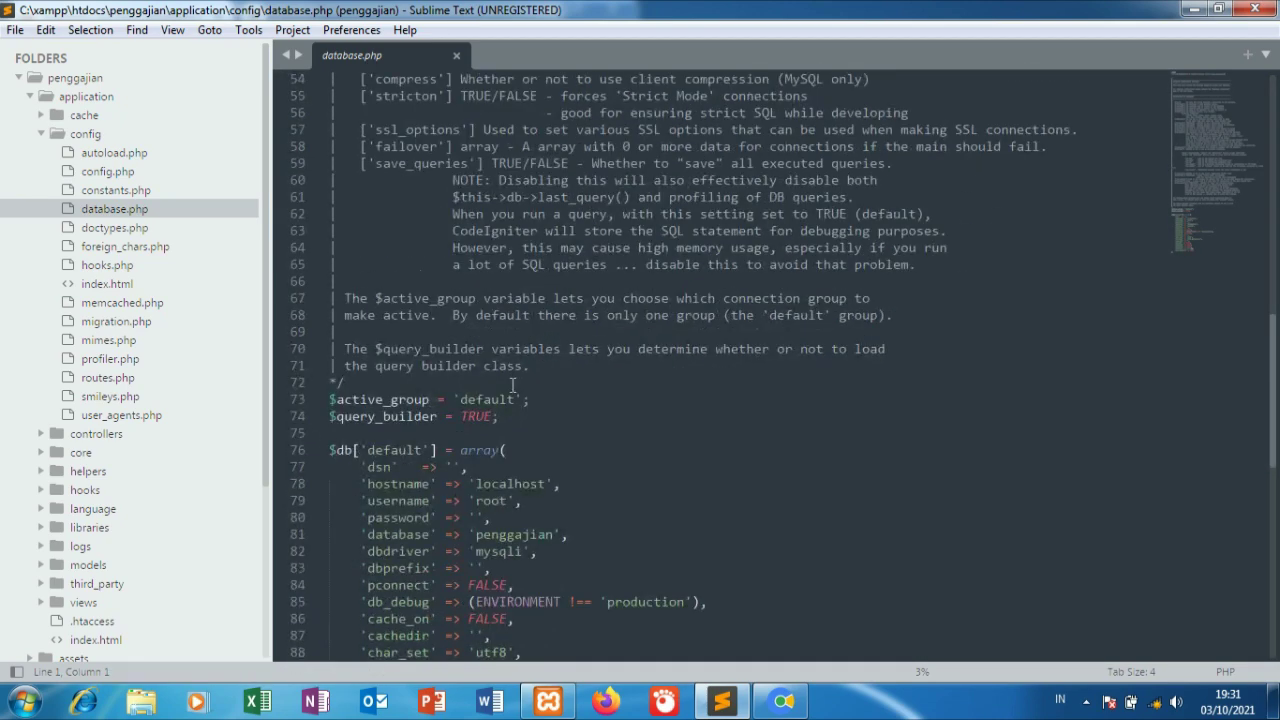
scroll(512, 383, up, 5)
click(140, 170)
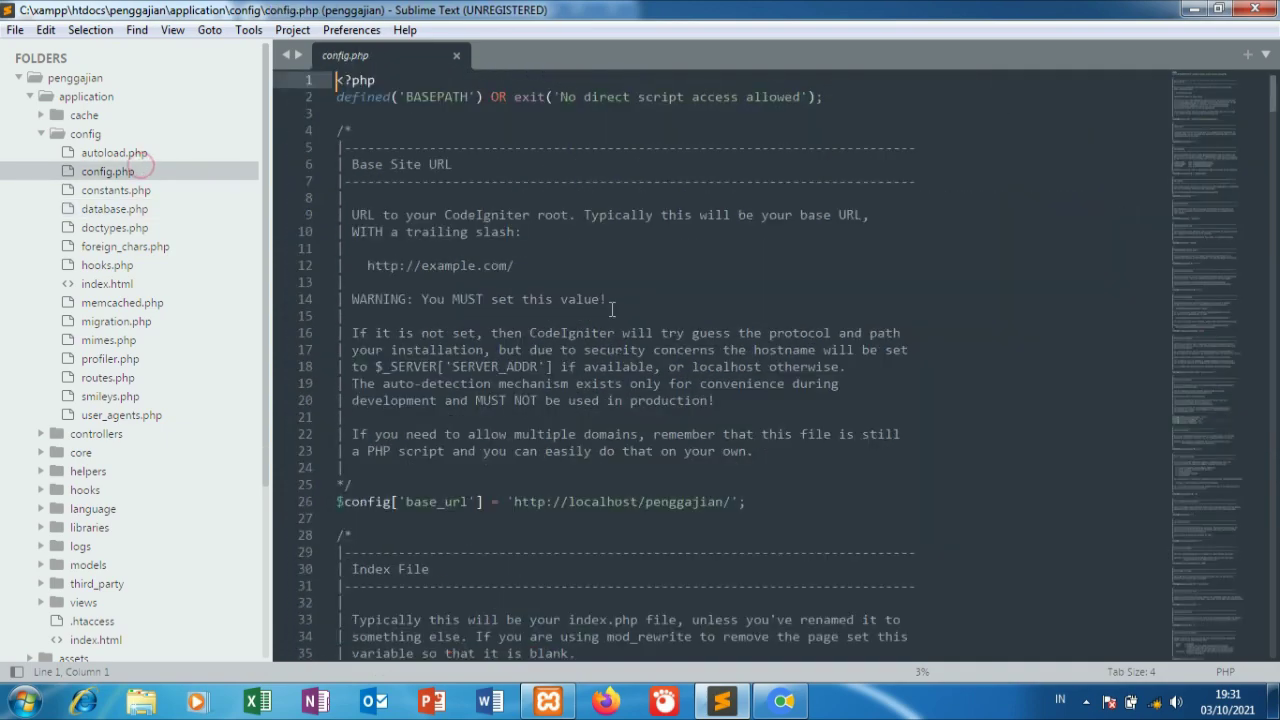
click(783, 700)
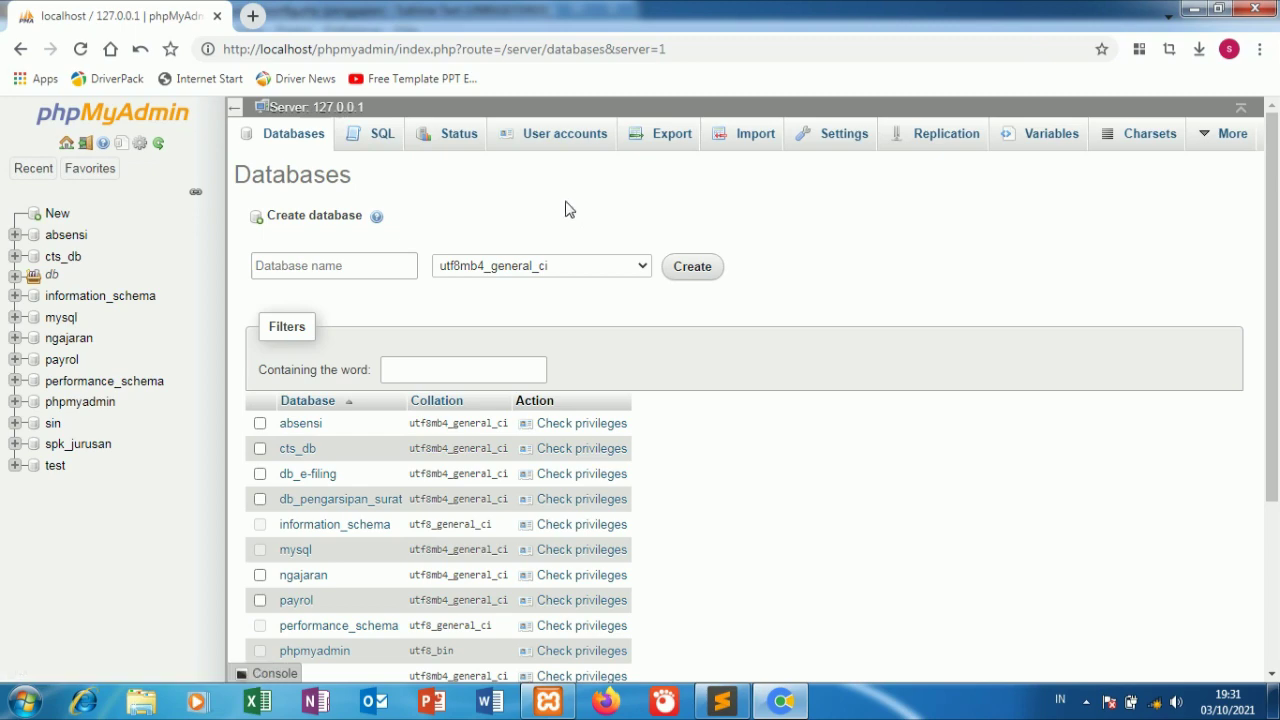
click(560, 270)
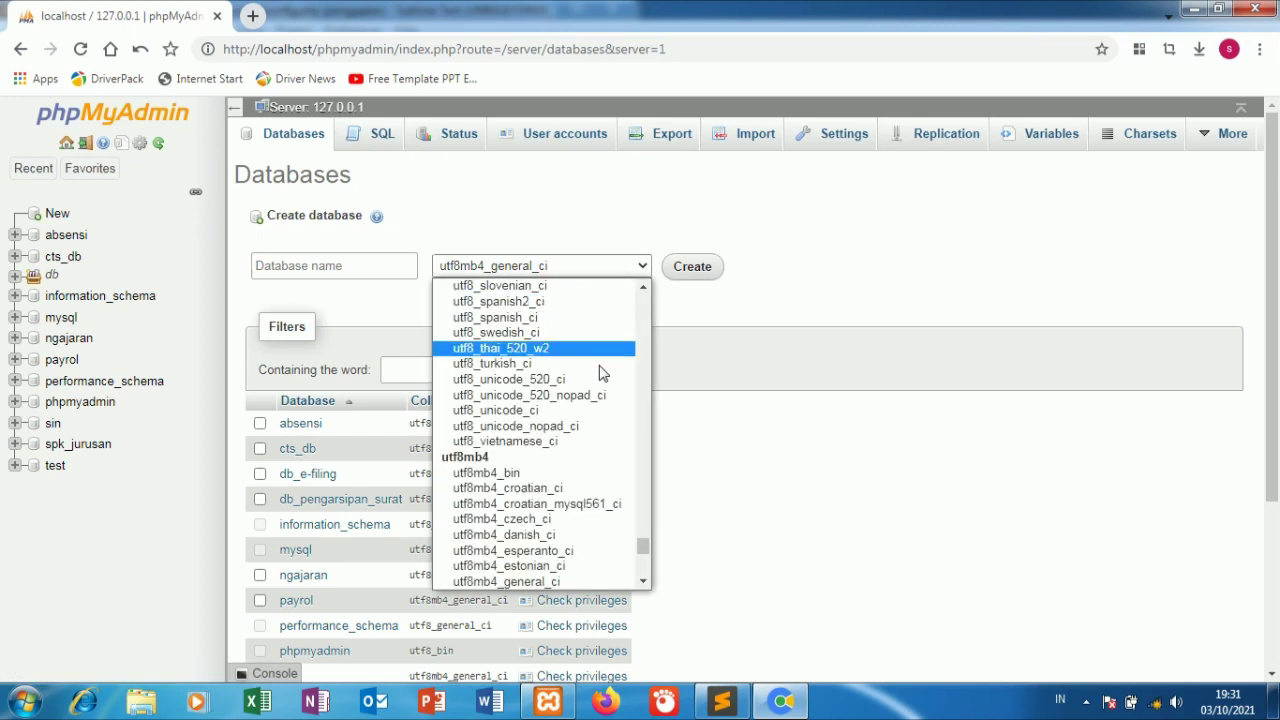
click(638, 543)
click(654, 483)
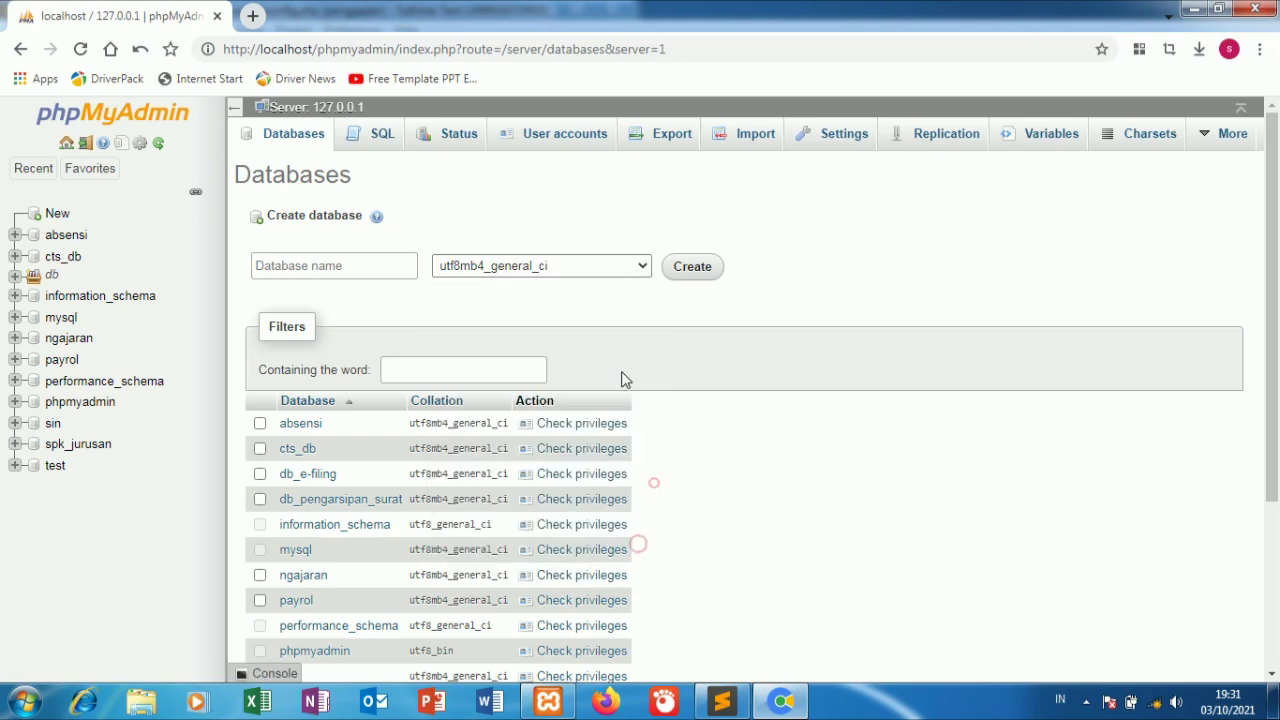
drag(621, 379, 627, 330)
click(677, 316)
click(621, 265)
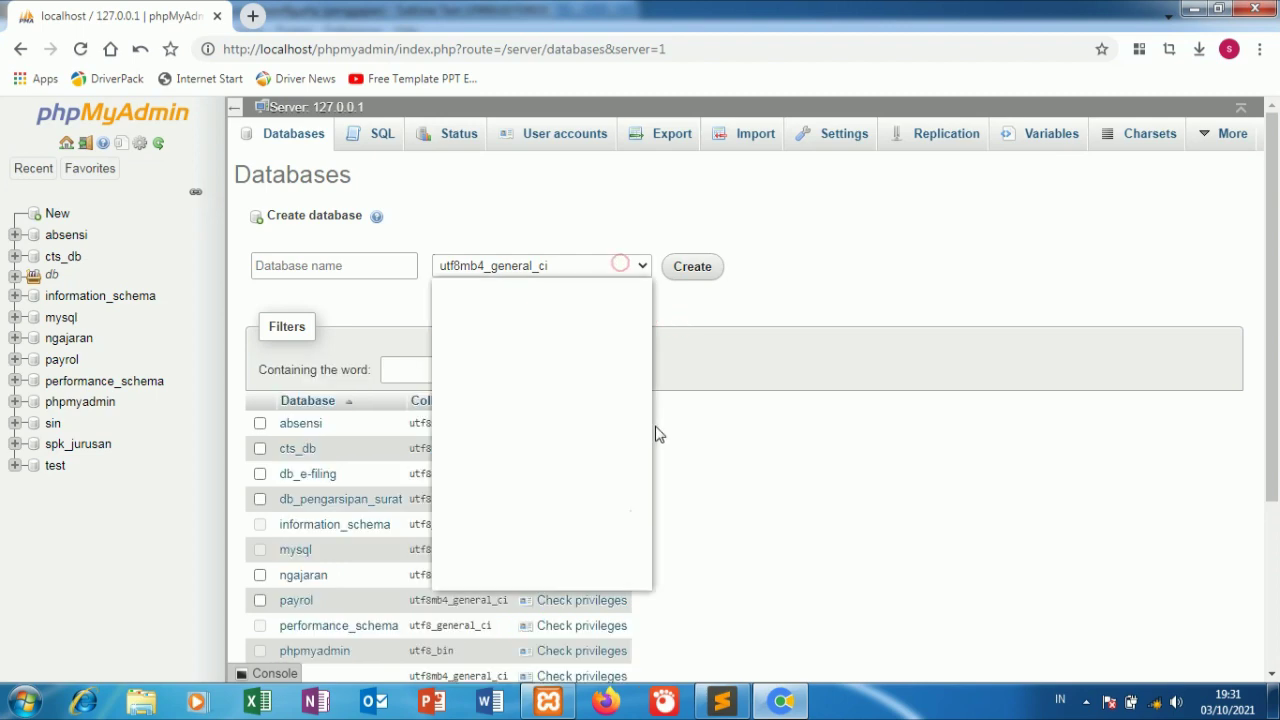
drag(646, 543, 655, 297)
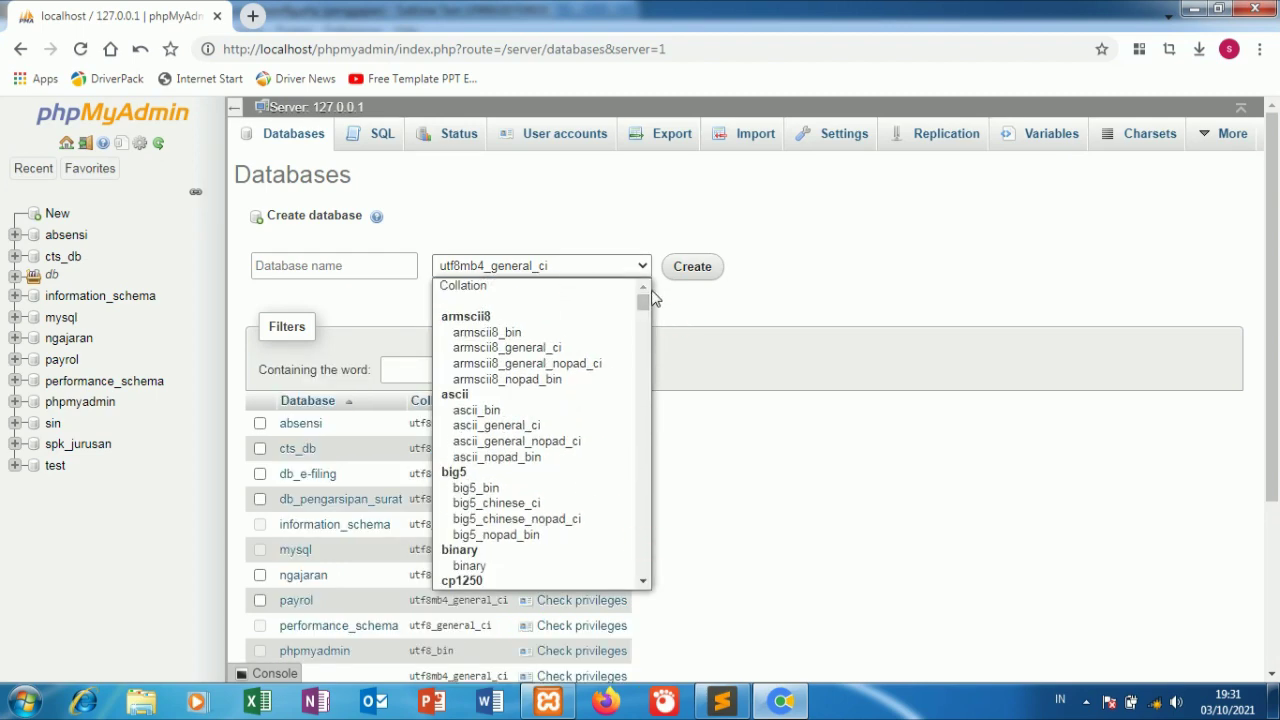
click(574, 275)
- Set the collation for the new database to the generic Collation option
click(572, 267)
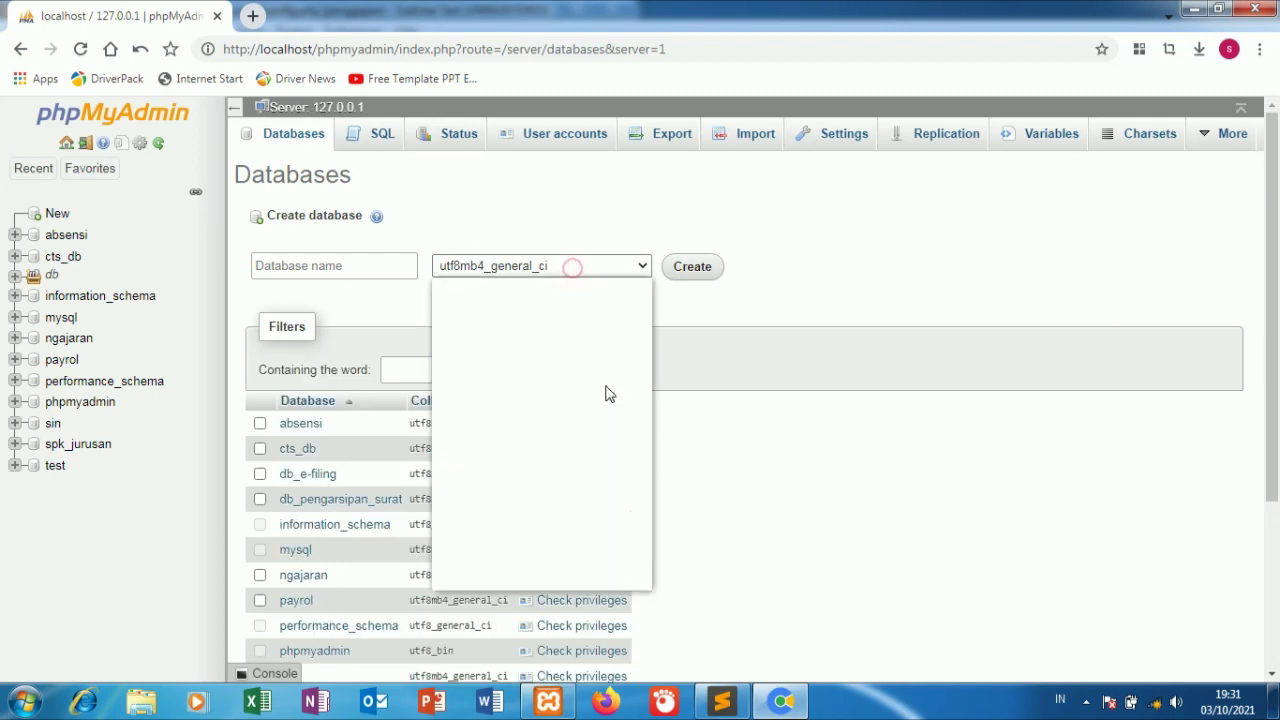
scroll(608, 392, up, 20)
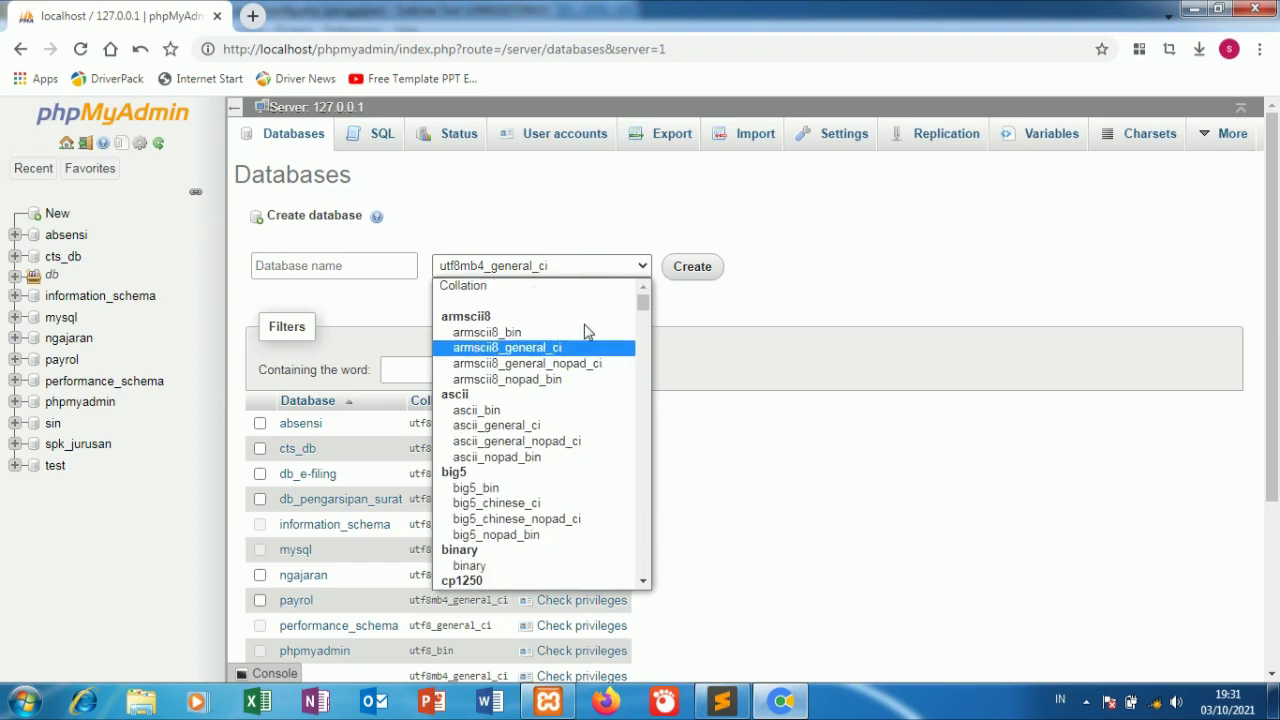
click(571, 287)
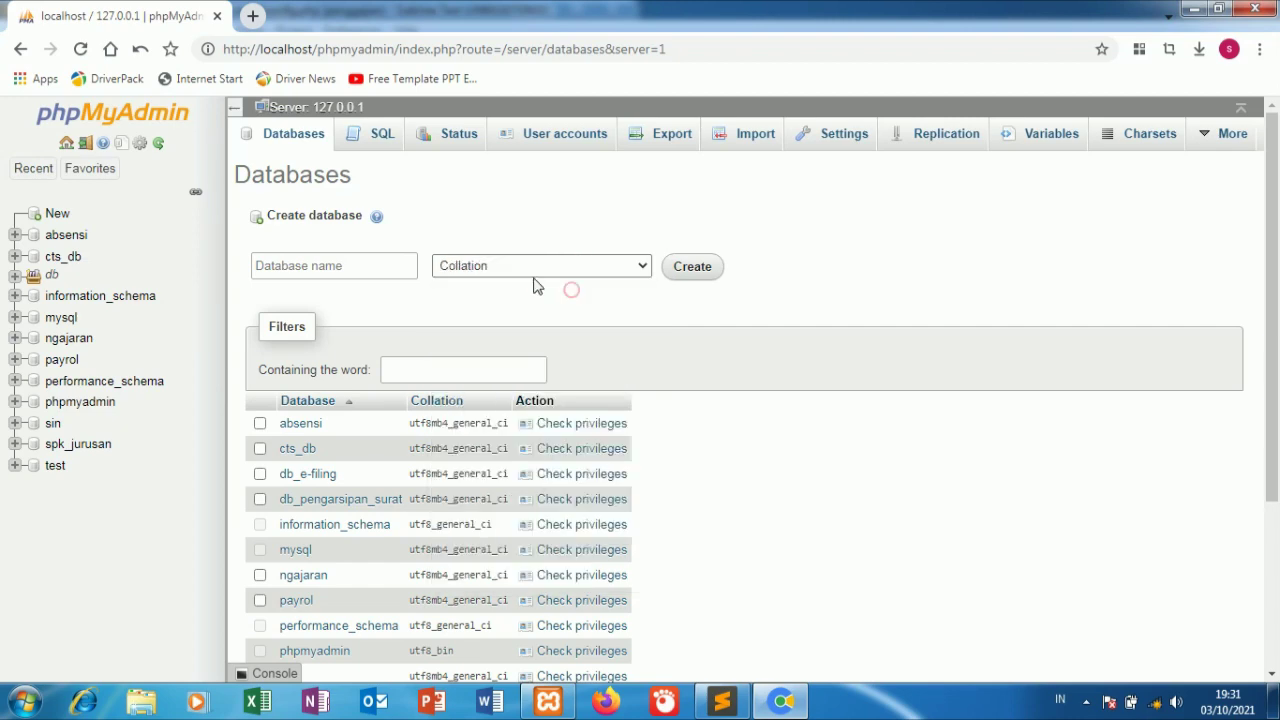
- Open a new browser tab and begin entering a localhost address
click(252, 16)
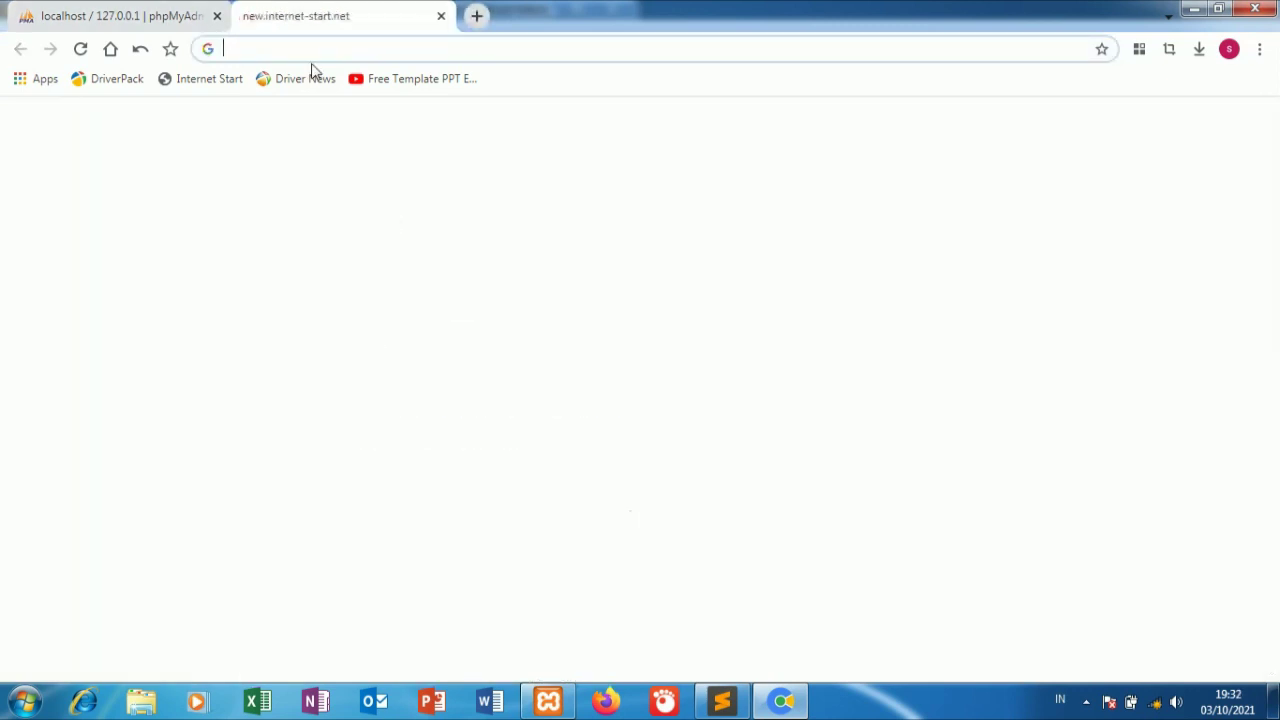
text(lo)
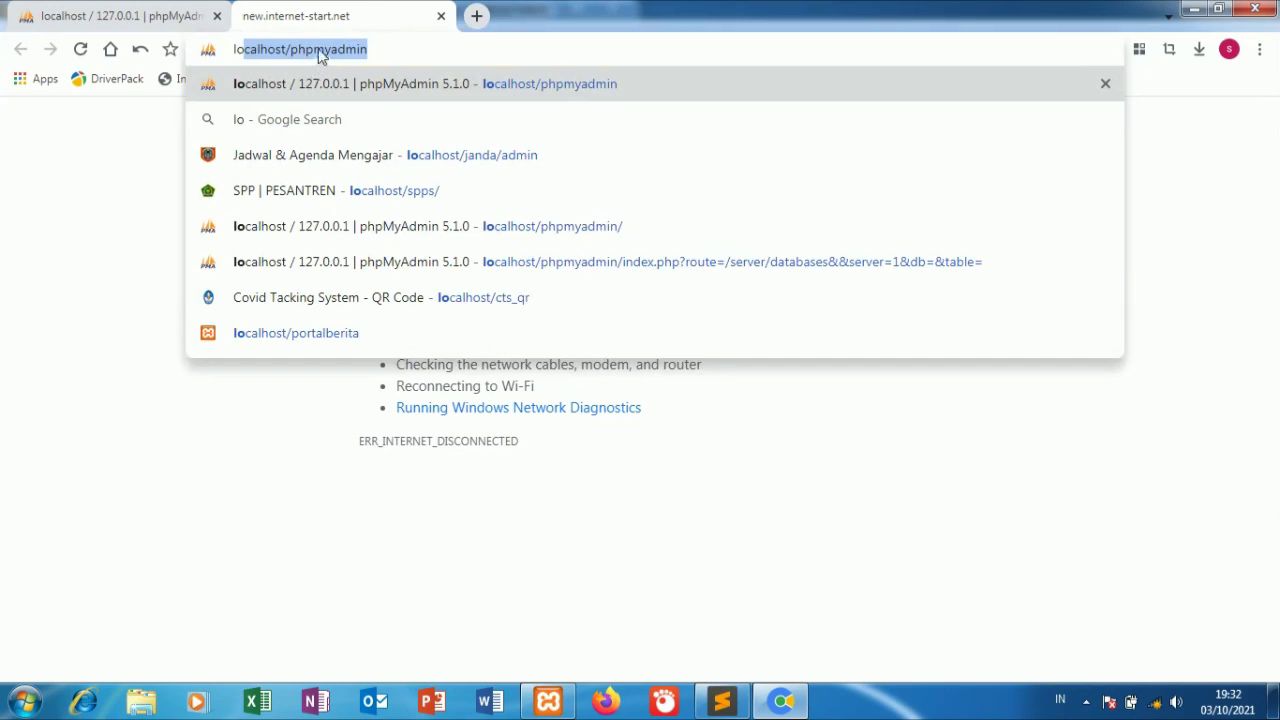
- Switch to Sublime Text, copy the project folder's name penggajian from its rename prompt, and return to the browser
click(722, 700)
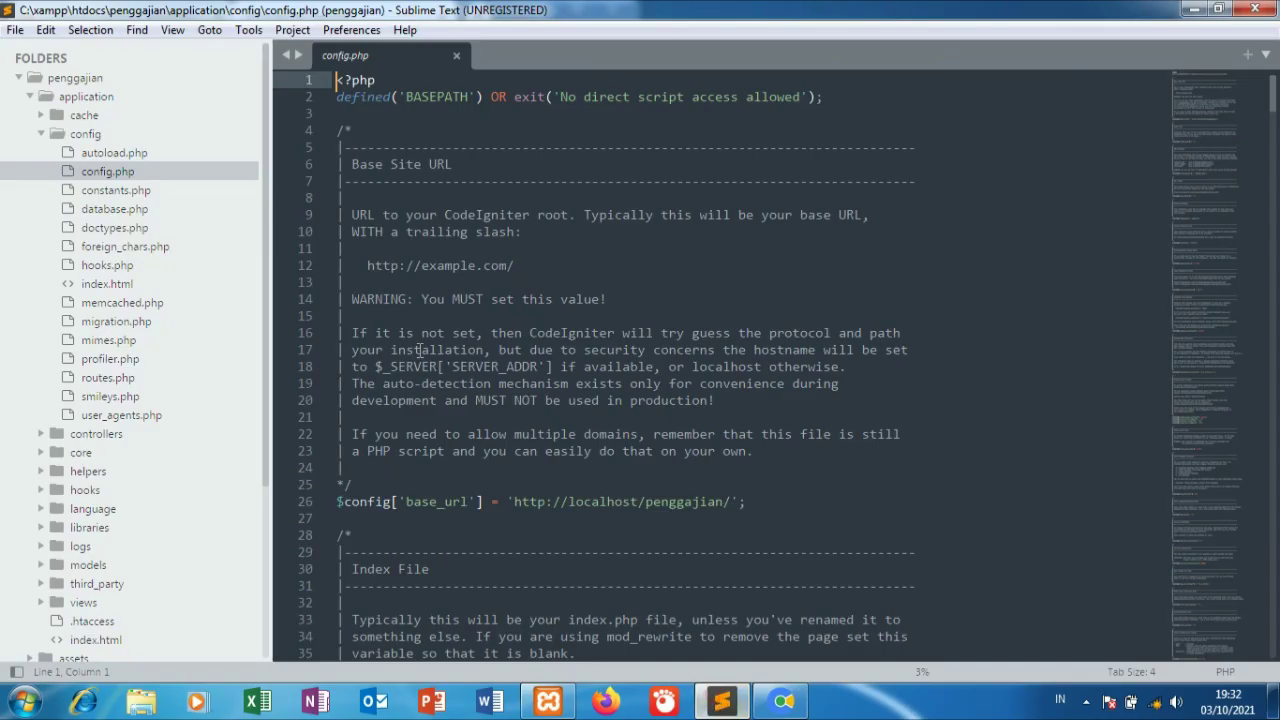
right_click(124, 80)
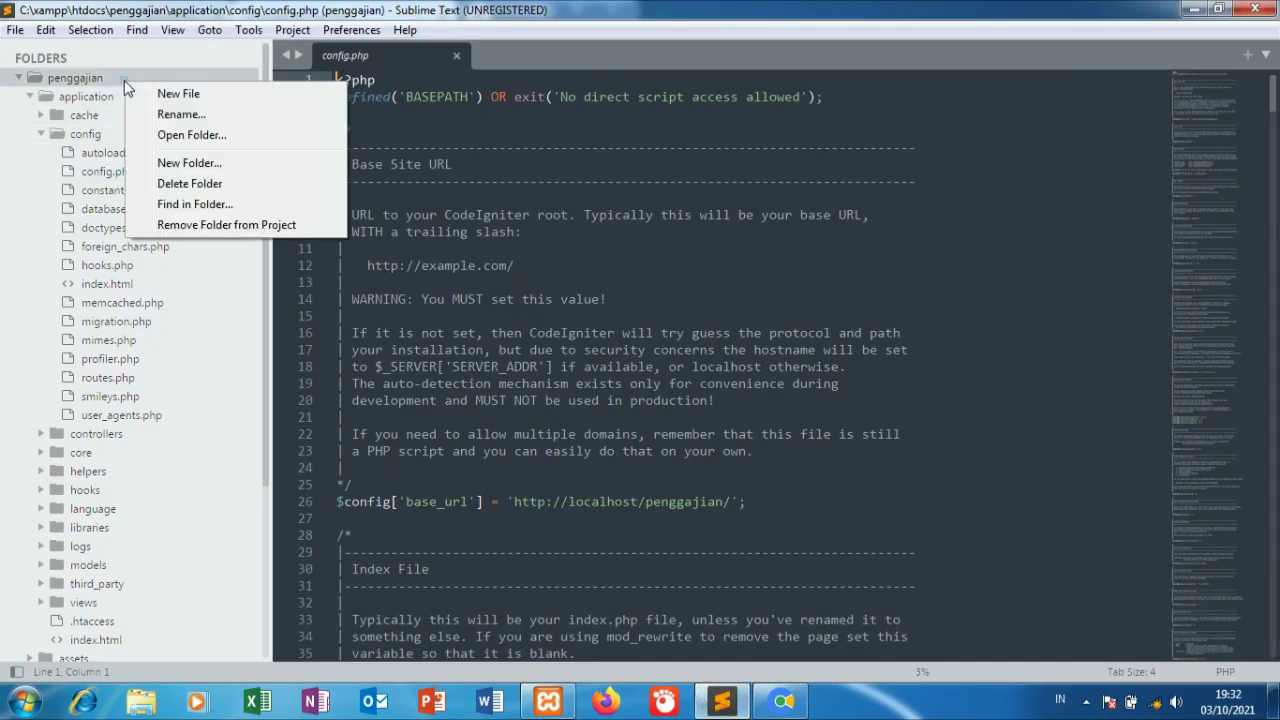
click(182, 116)
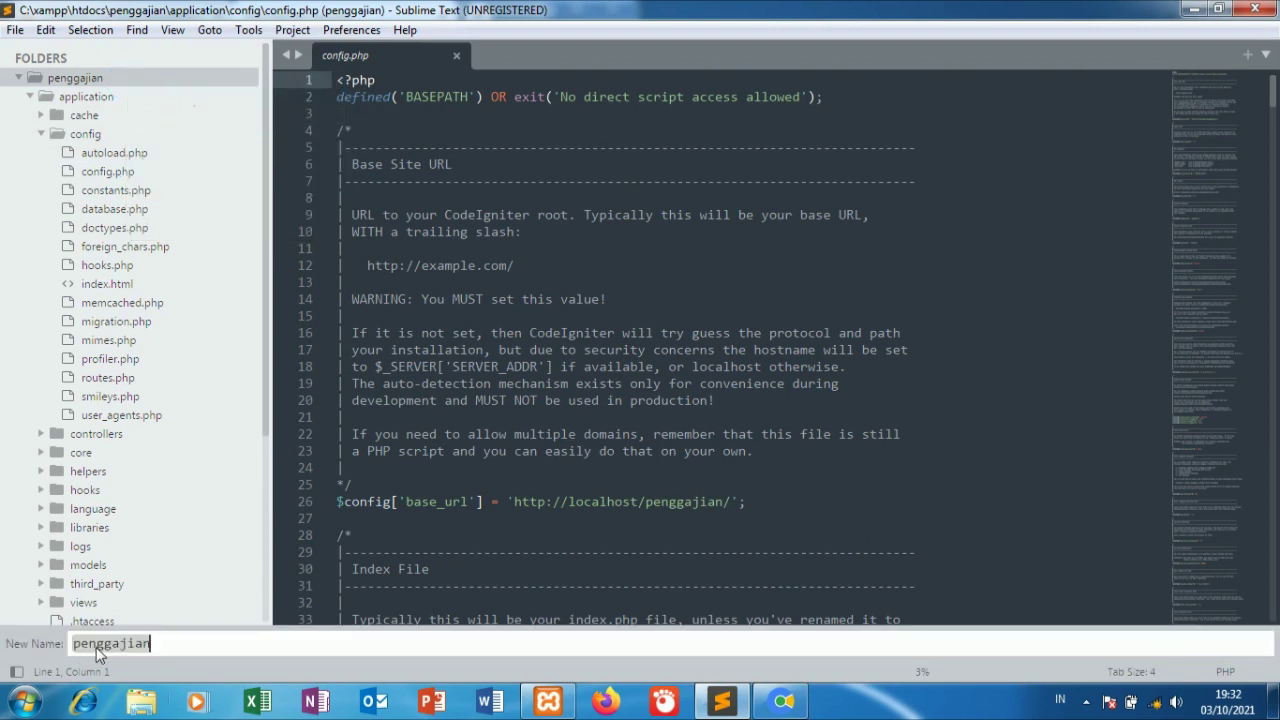
right_click(96, 647)
click(140, 586)
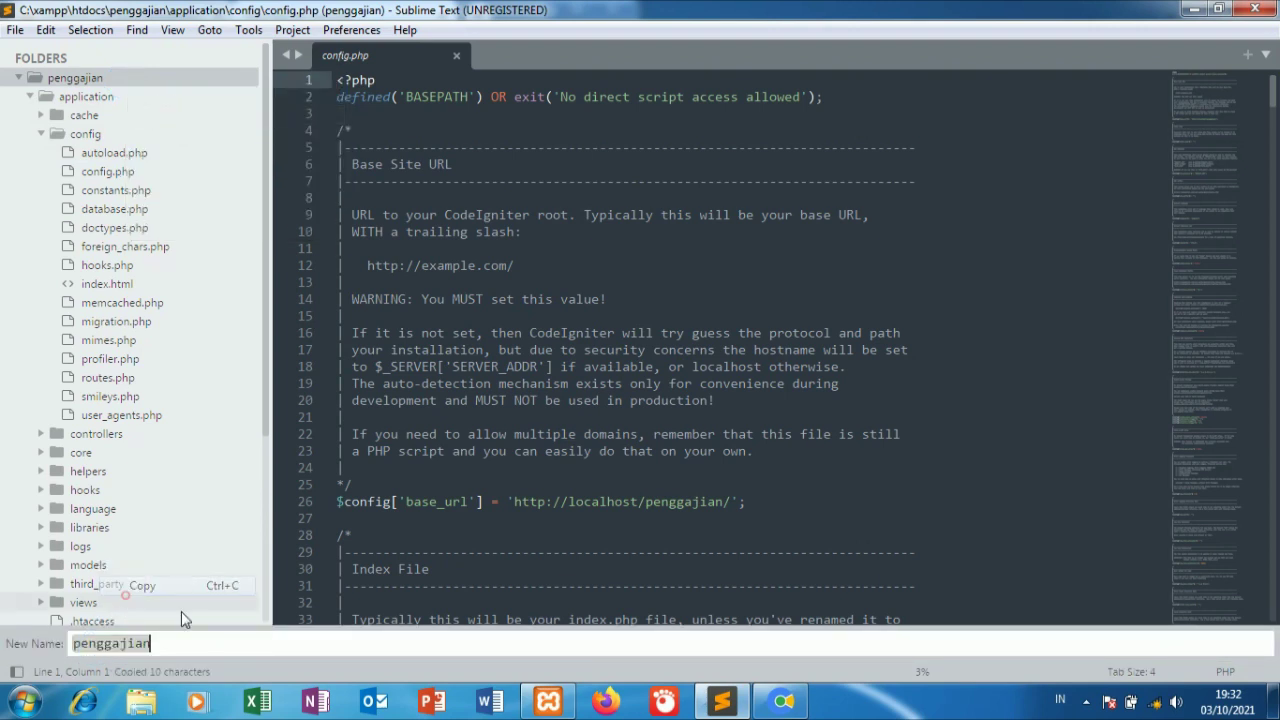
click(781, 702)
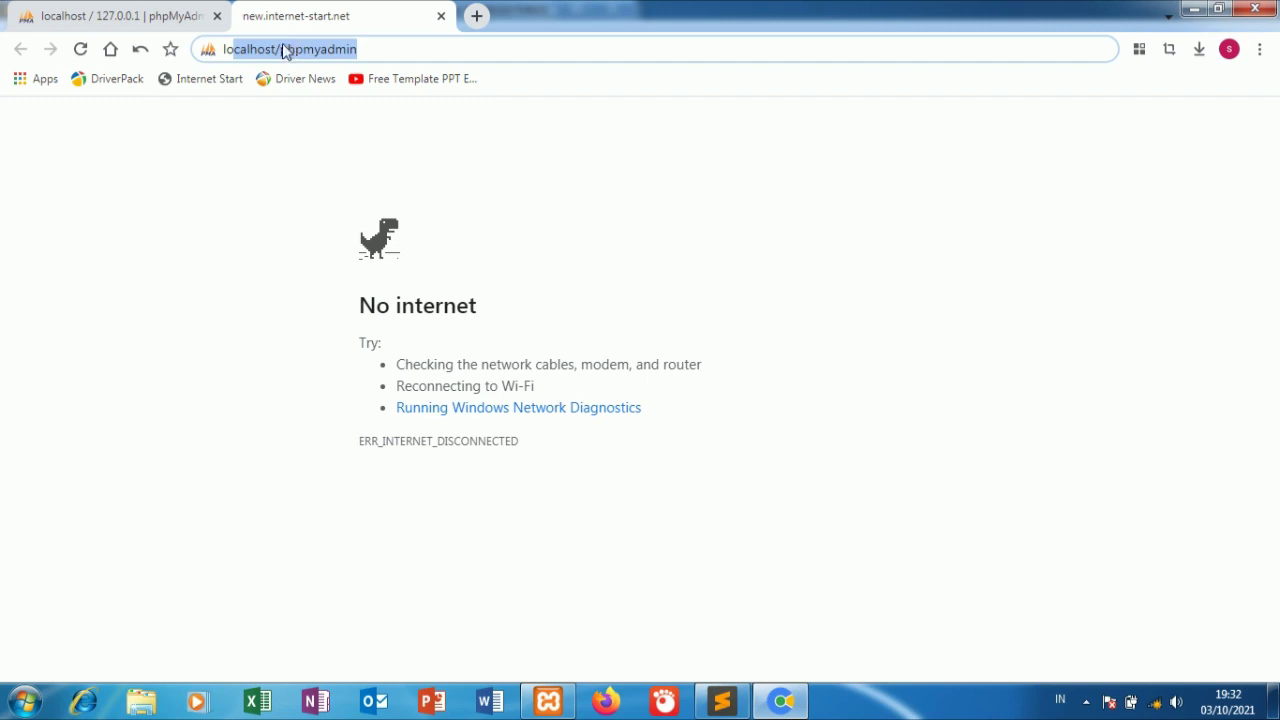
- Load localhost/penggajian in the new browser tab
drag(283, 46, 477, 17)
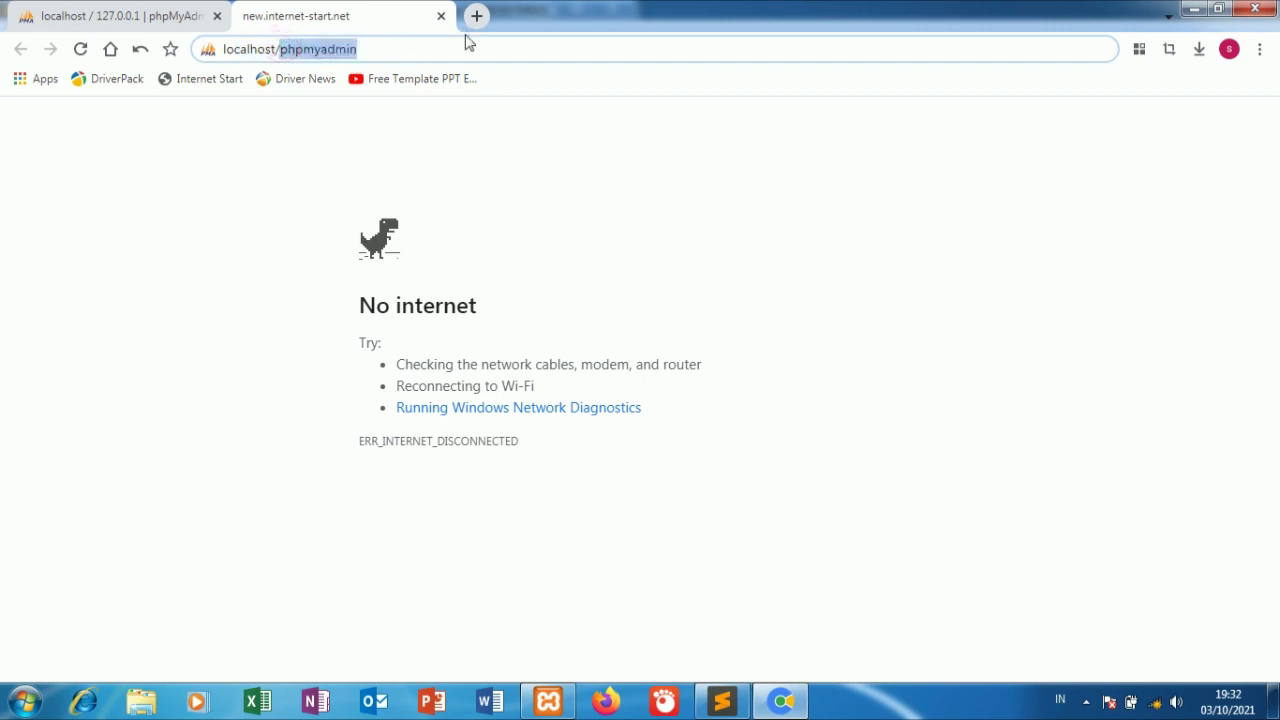
text(penggajian)
key(Return)
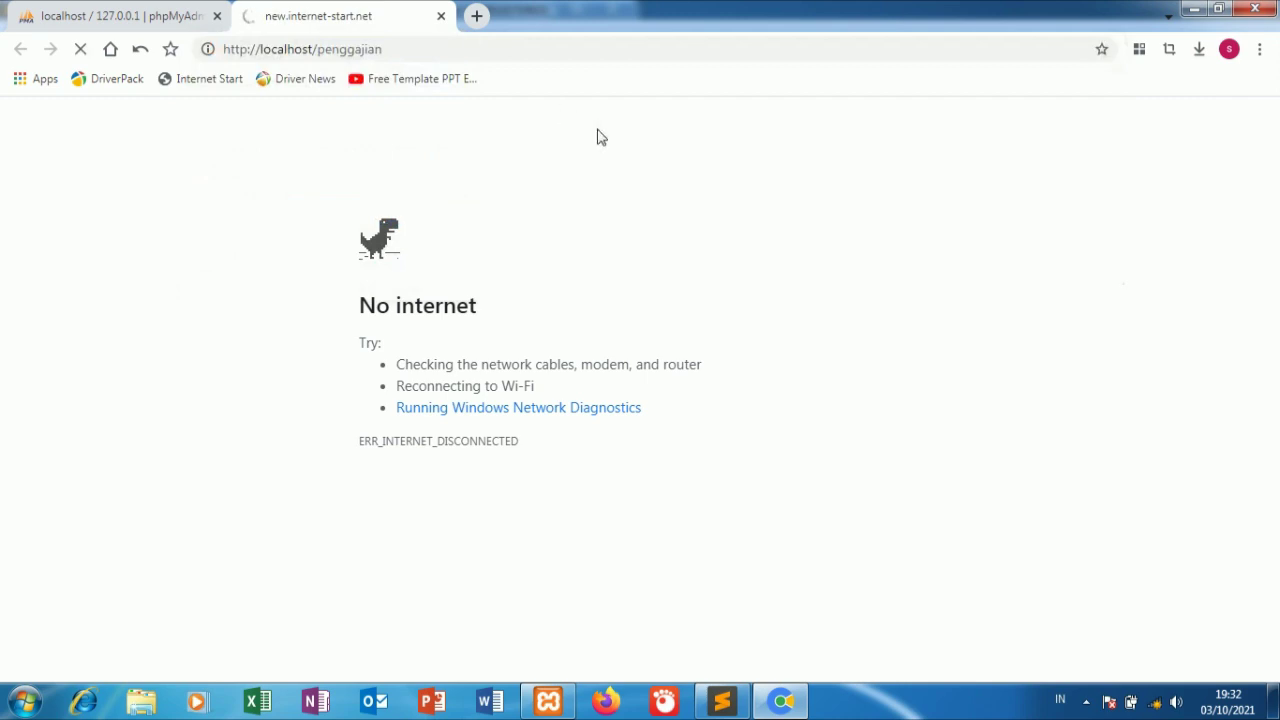
- Return to phpMyAdmin and create a database named penggajian from the copied folder name
click(183, 12)
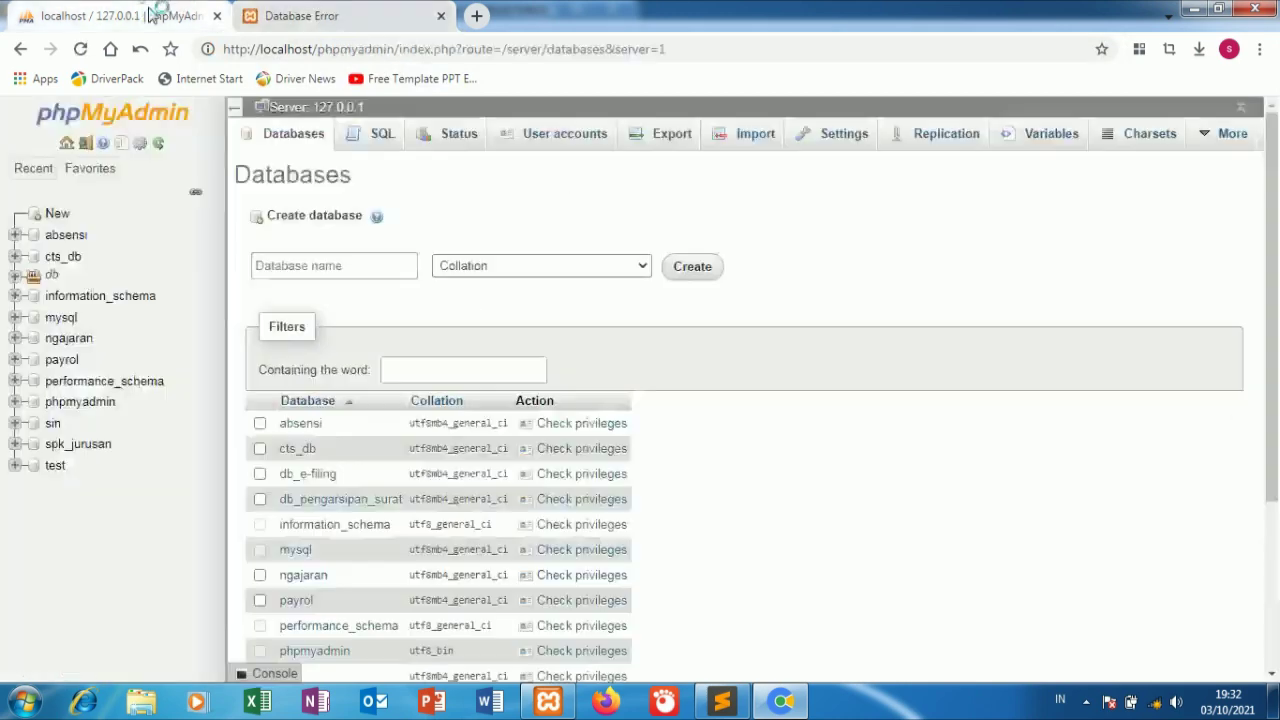
right_click(320, 264)
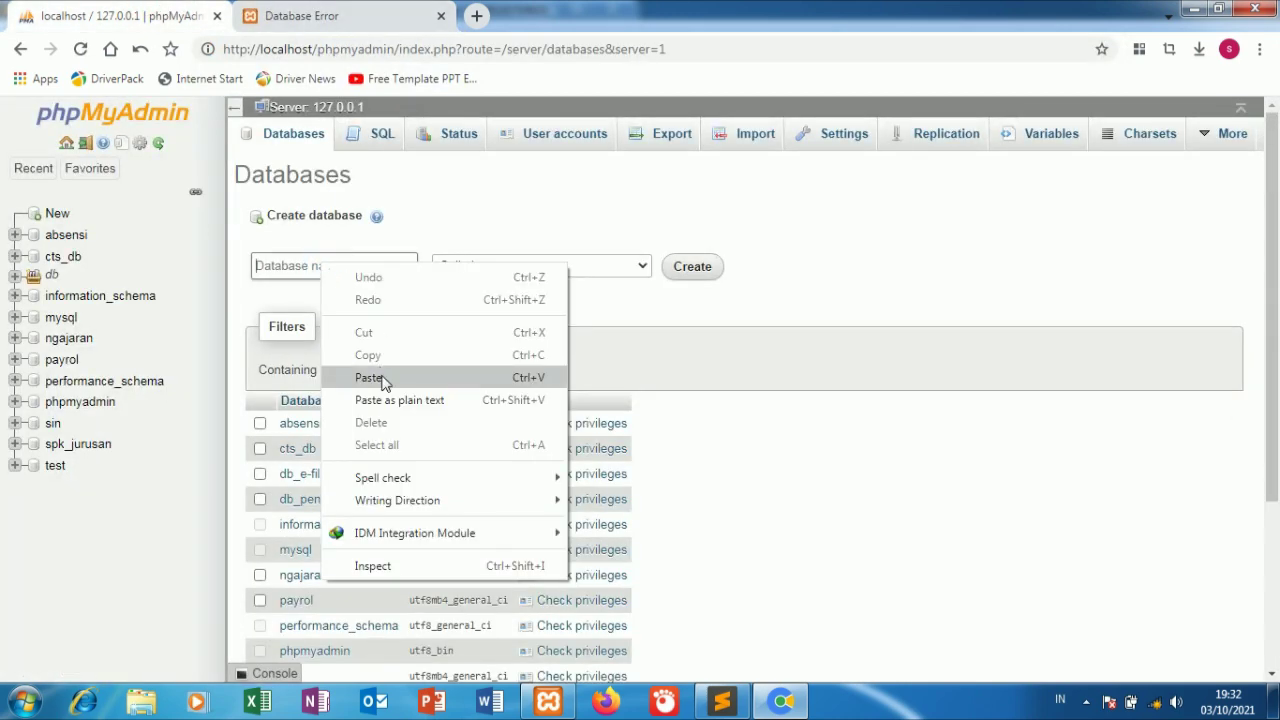
click(380, 377)
click(694, 267)
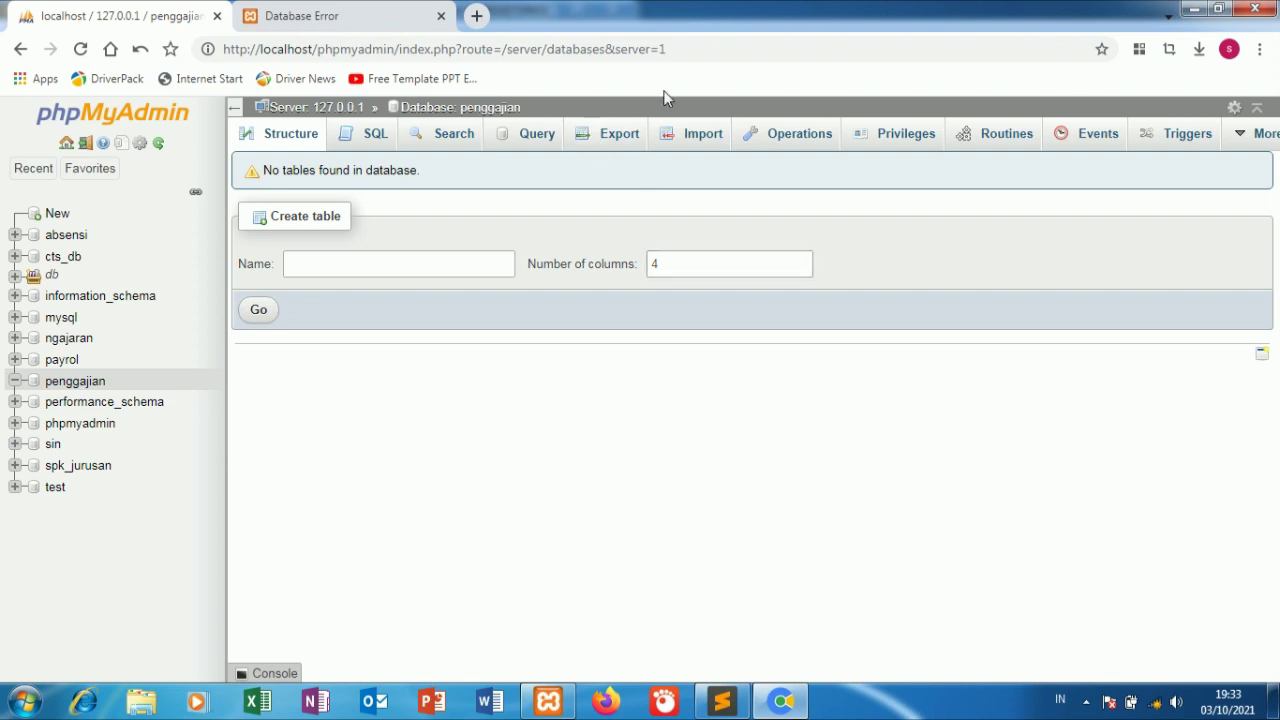
- Import penggajian.sql from the htdocs/penggajian project folder into the penggajian database
click(680, 136)
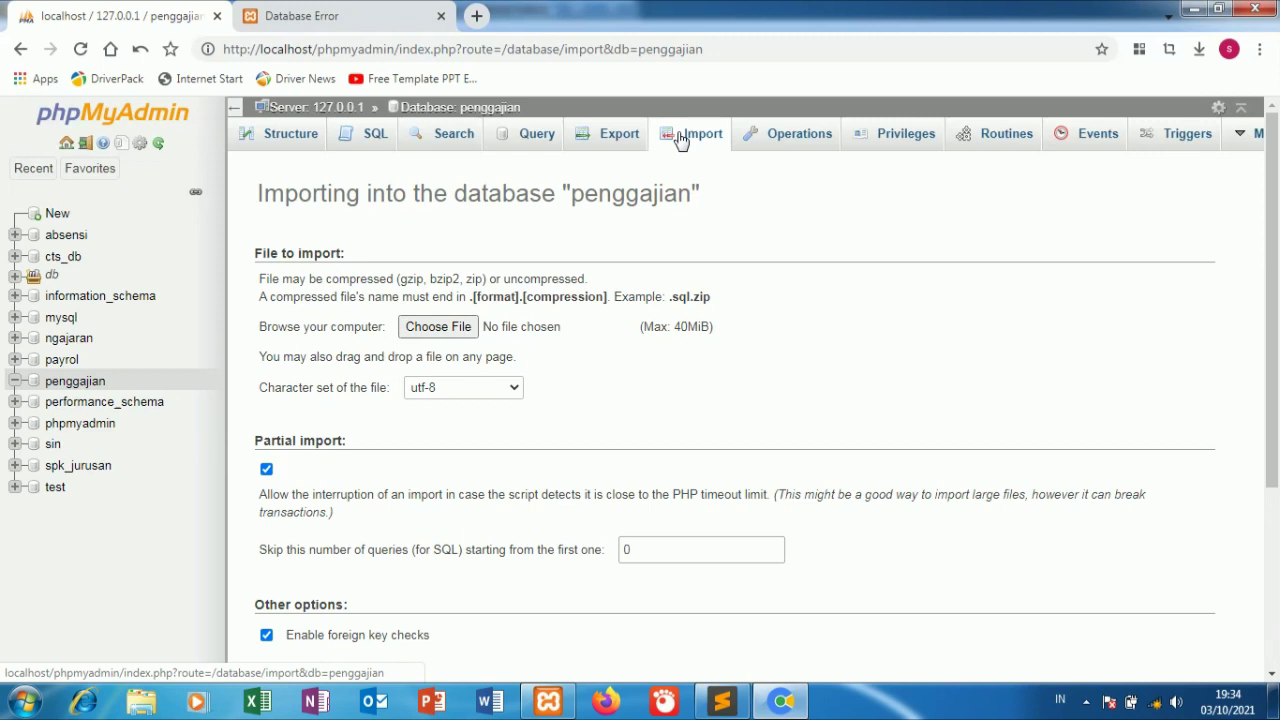
click(437, 334)
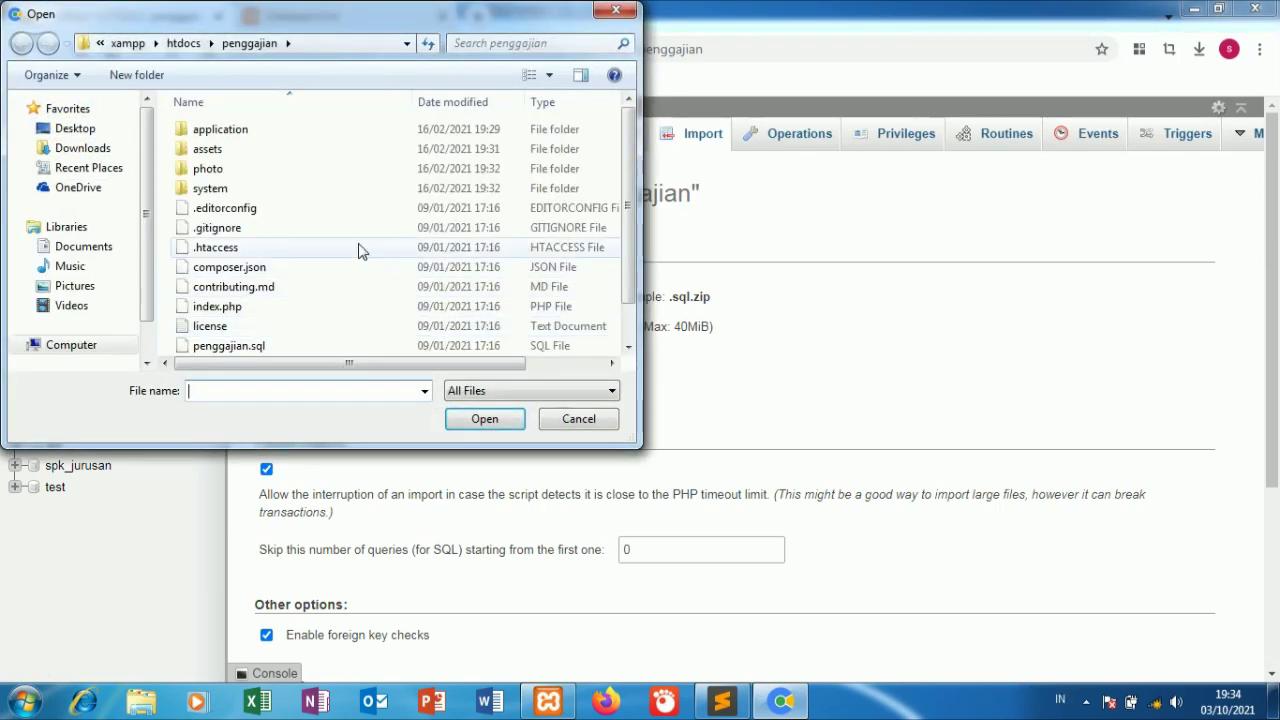
click(250, 346)
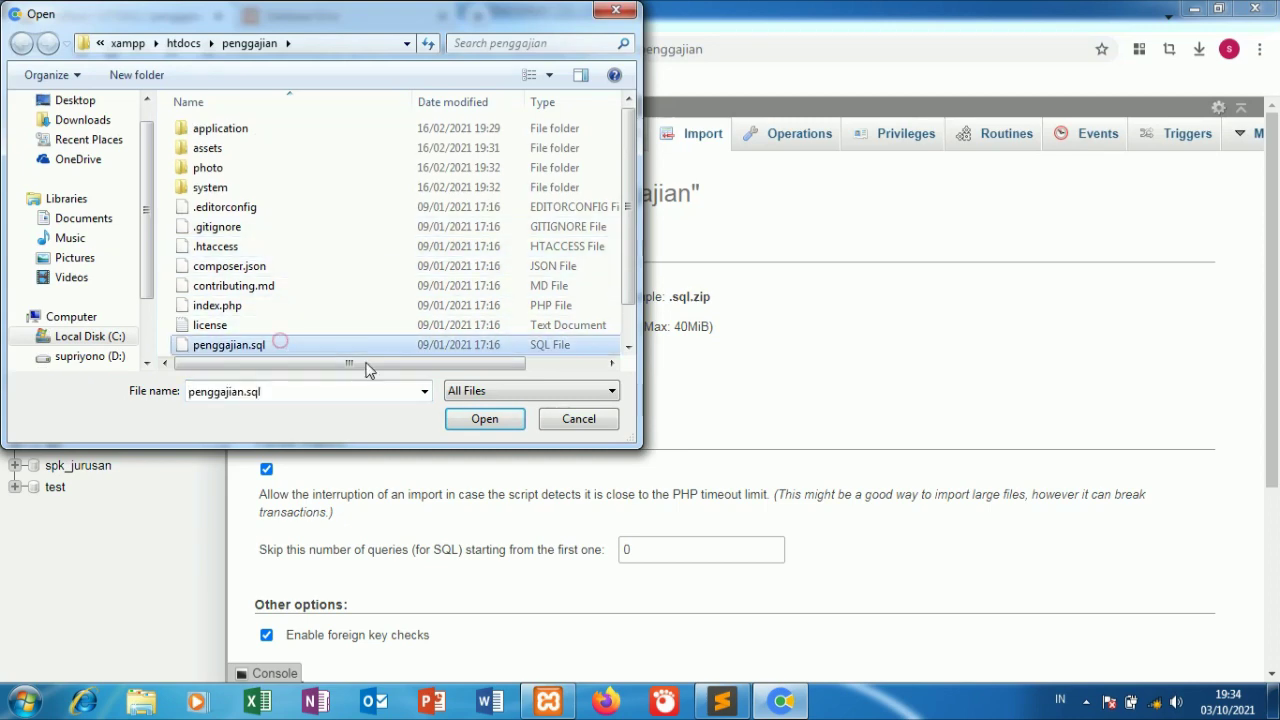
click(462, 418)
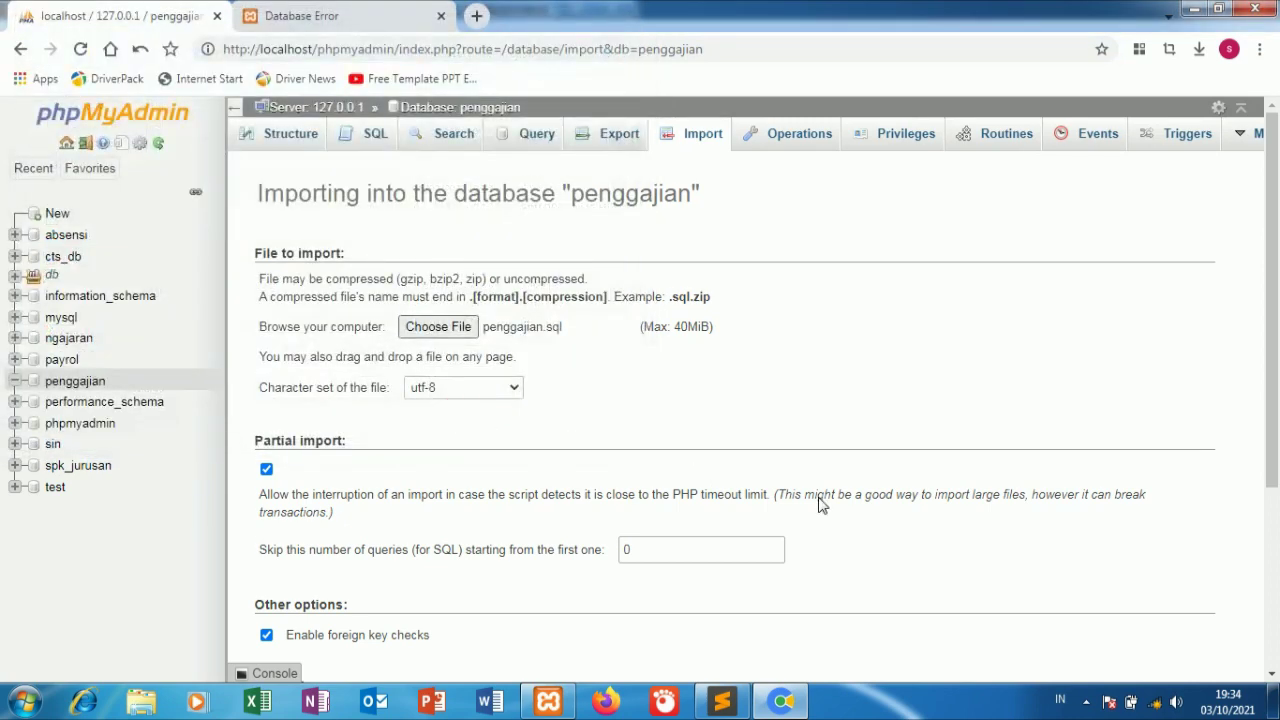
scroll(1143, 620, down, 3)
click(1197, 631)
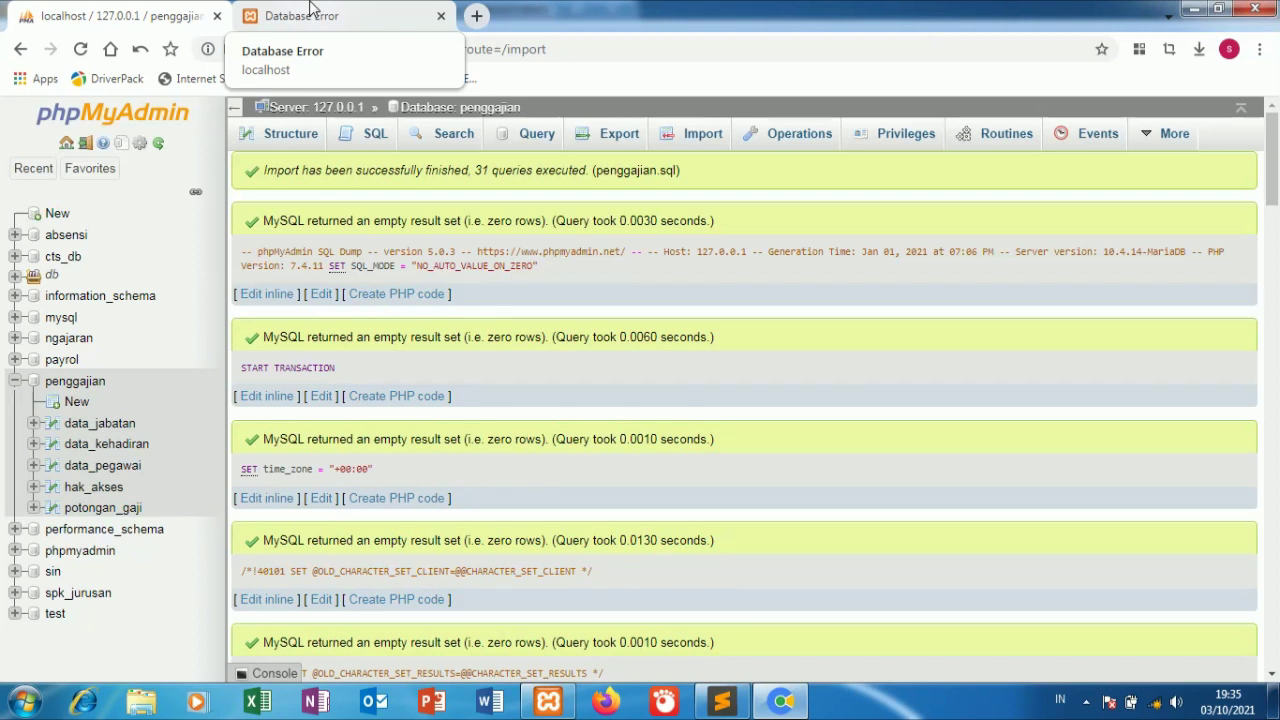
- Reload the localhost/penggajian site and look through its landing page
key(ctrl+Tab)
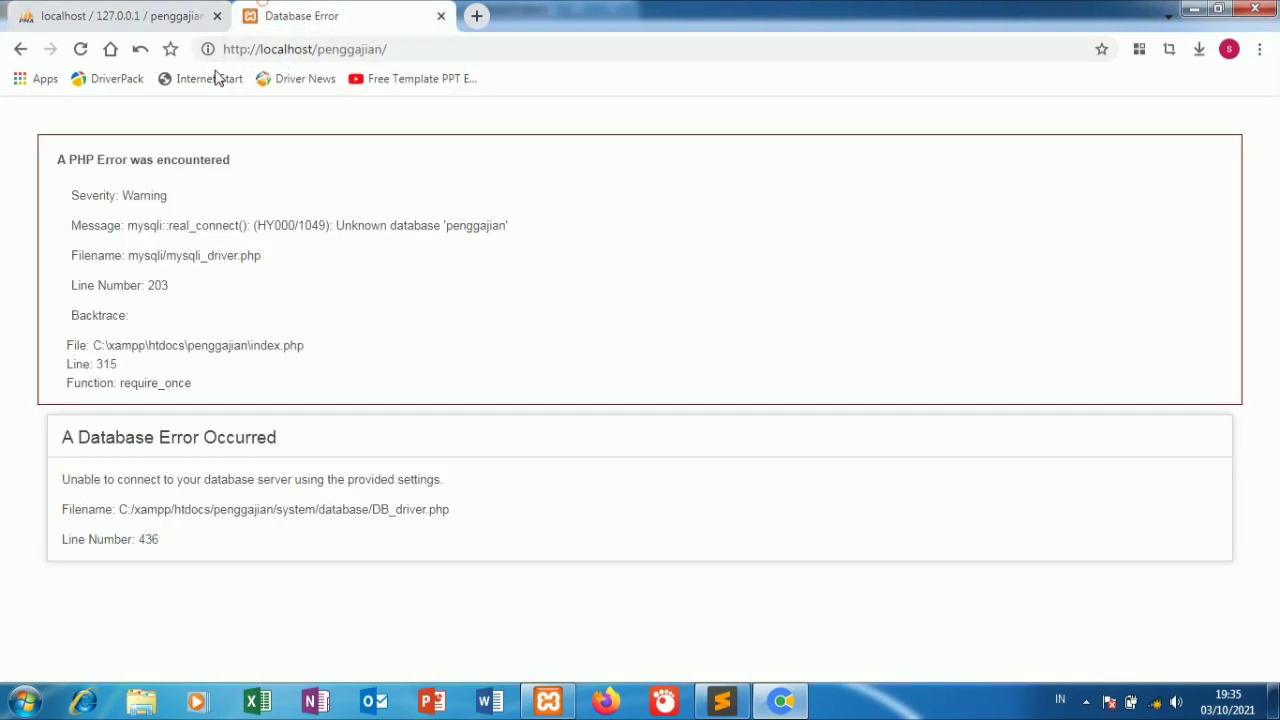
click(80, 49)
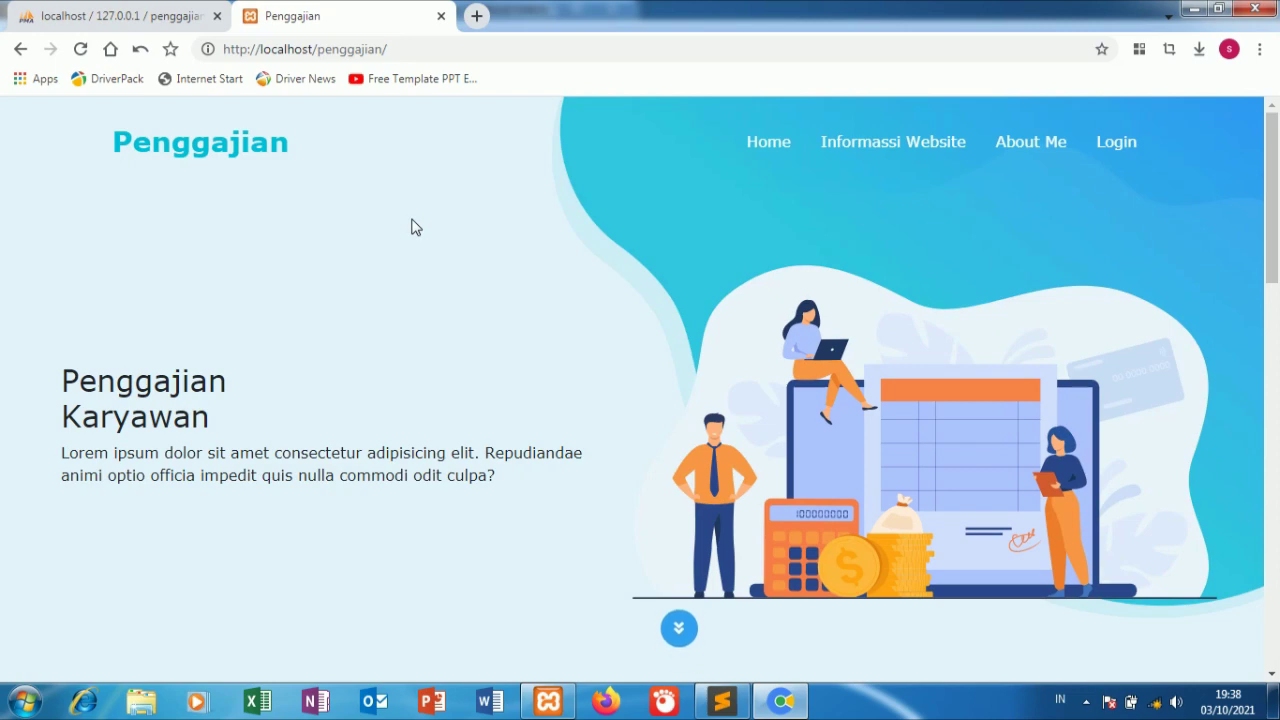
scroll(413, 227, down, 8)
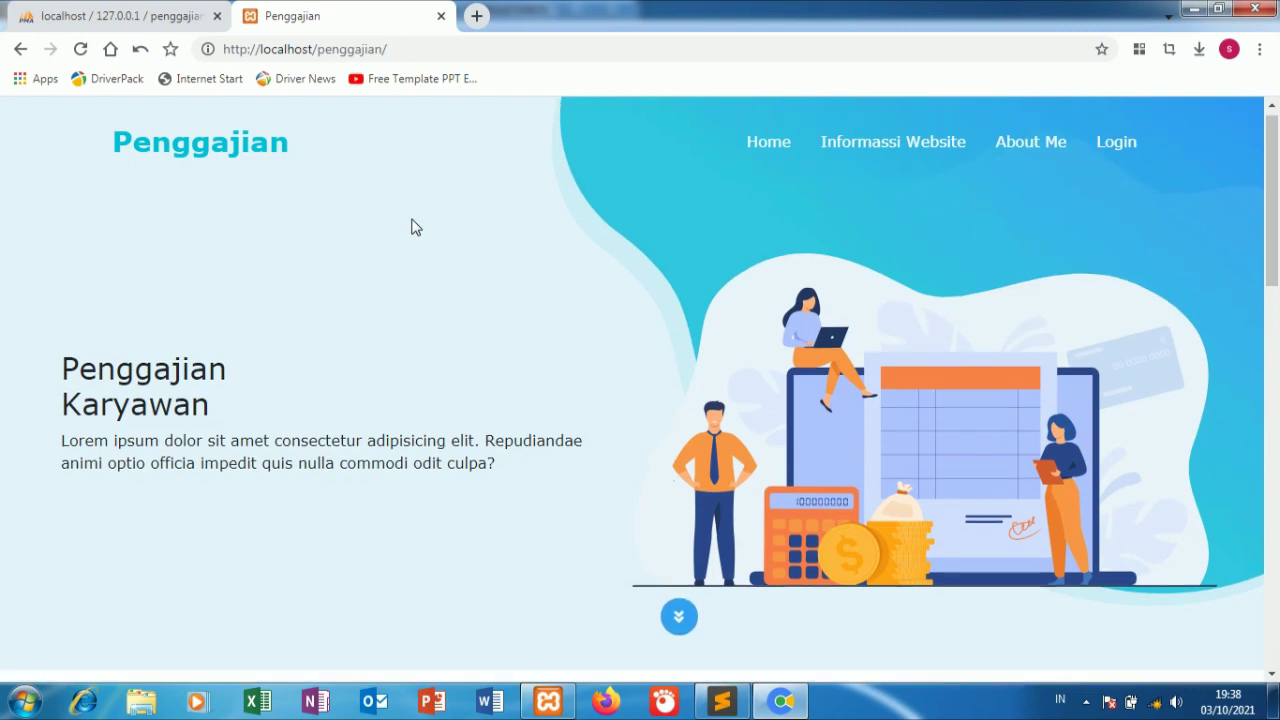
scroll(451, 606, up, 3)
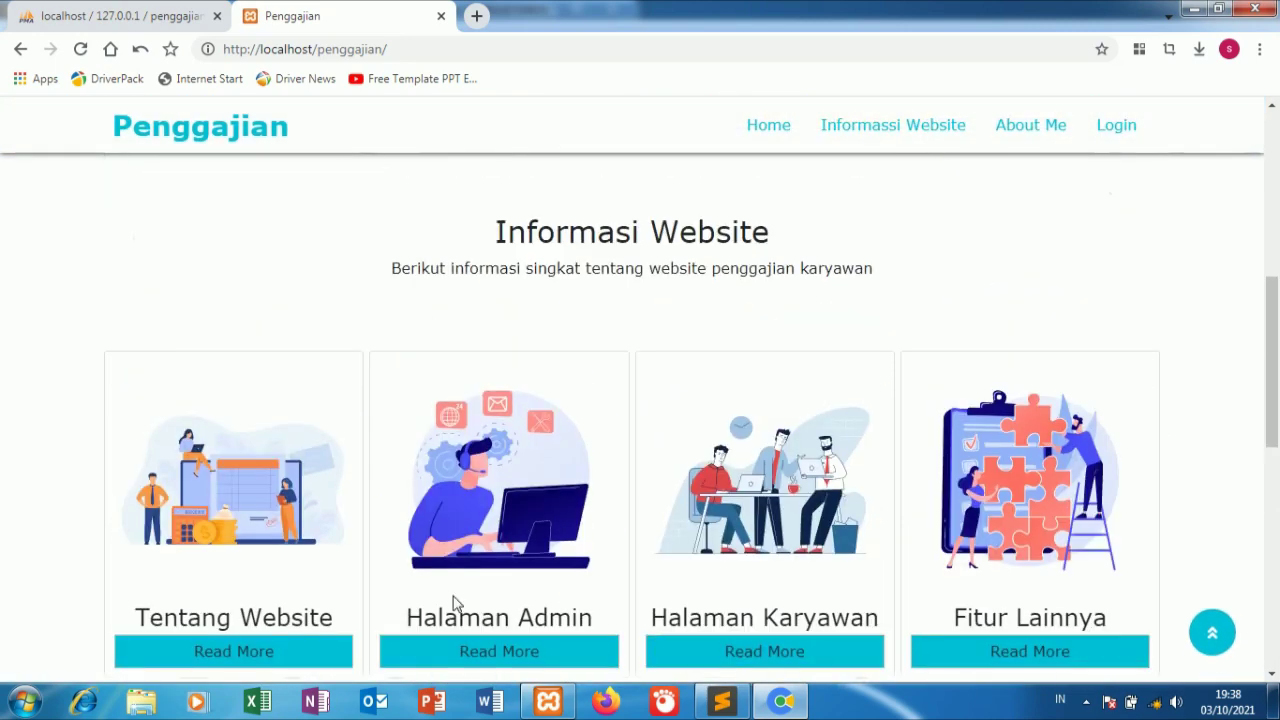
scroll(457, 608, down, 8)
scroll(456, 585, up, 10)
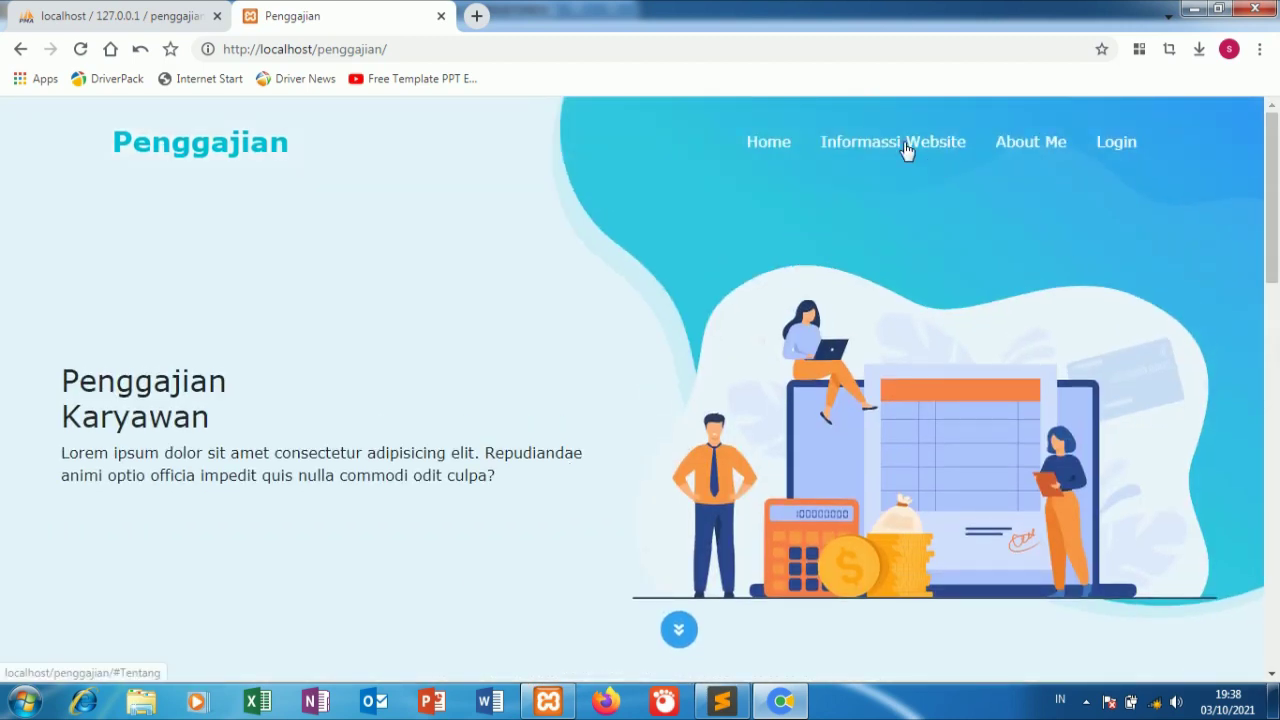
- Visit the site's Informassi Website and About Me sections, and open its login page
click(907, 146)
click(1024, 129)
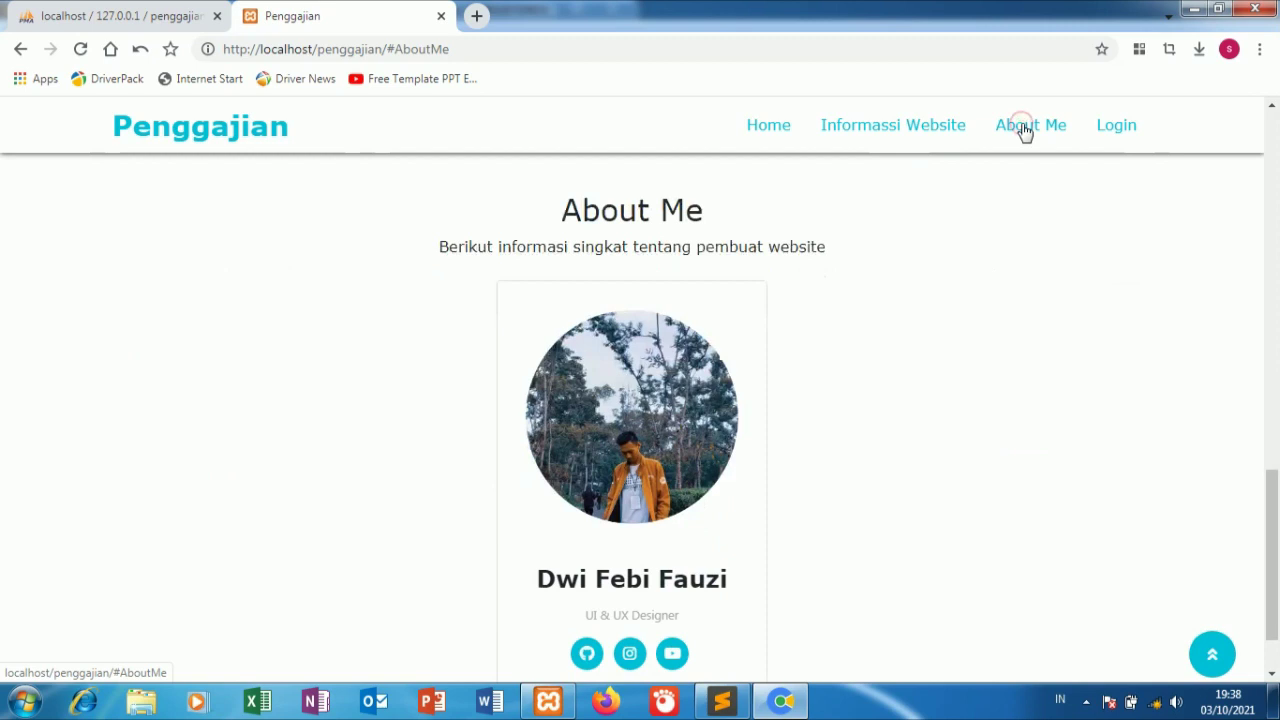
click(1090, 140)
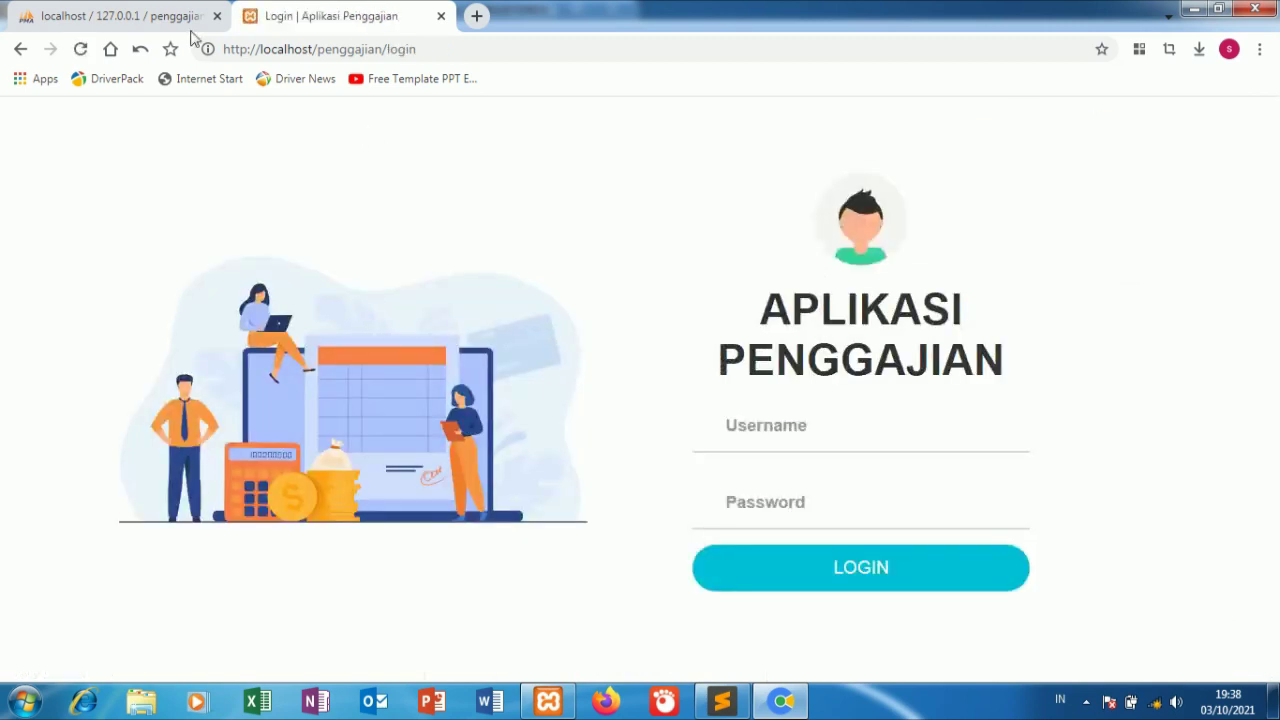
- In phpMyAdmin, browse the data_pegawai table and copy the username of the Admin employee
click(120, 15)
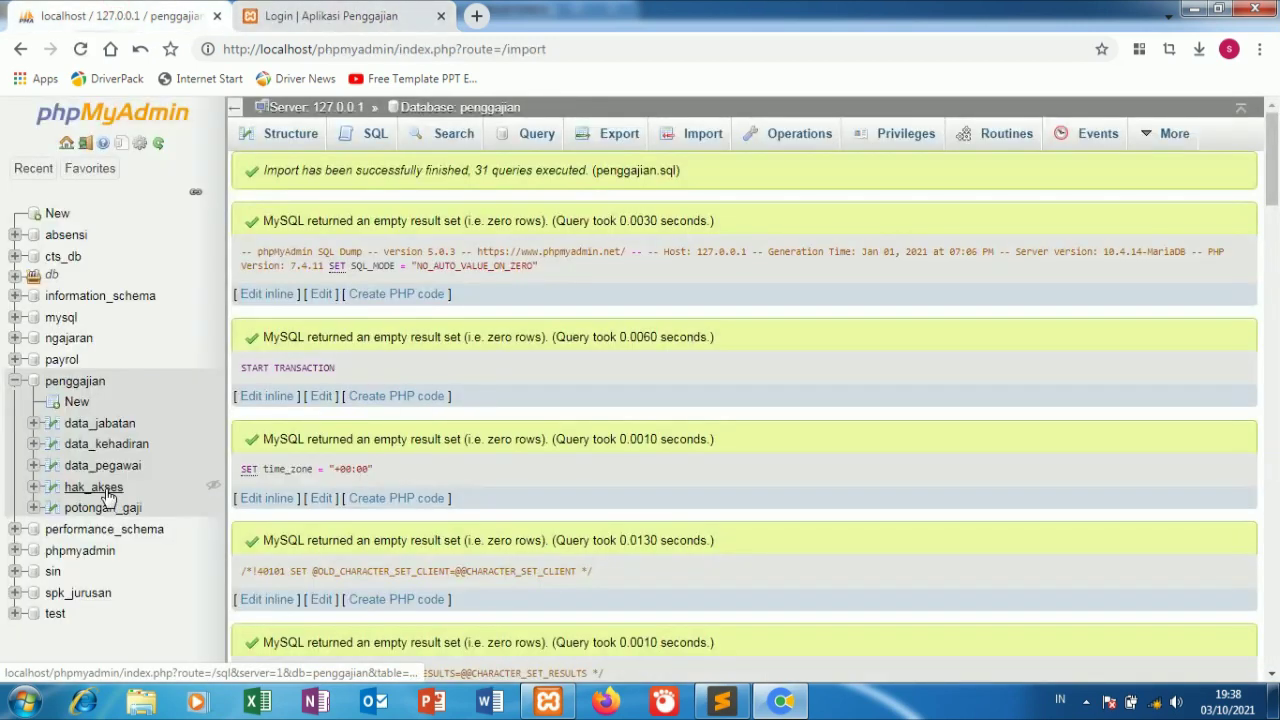
click(103, 466)
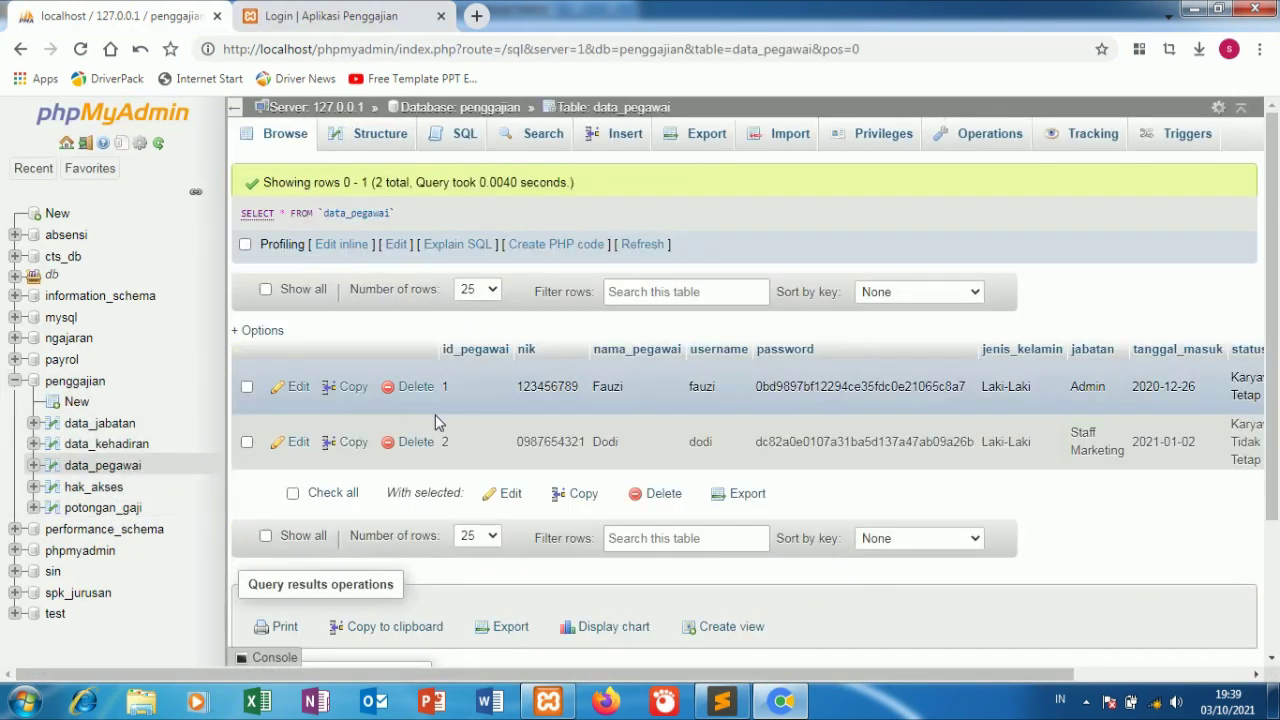
double_click(732, 388)
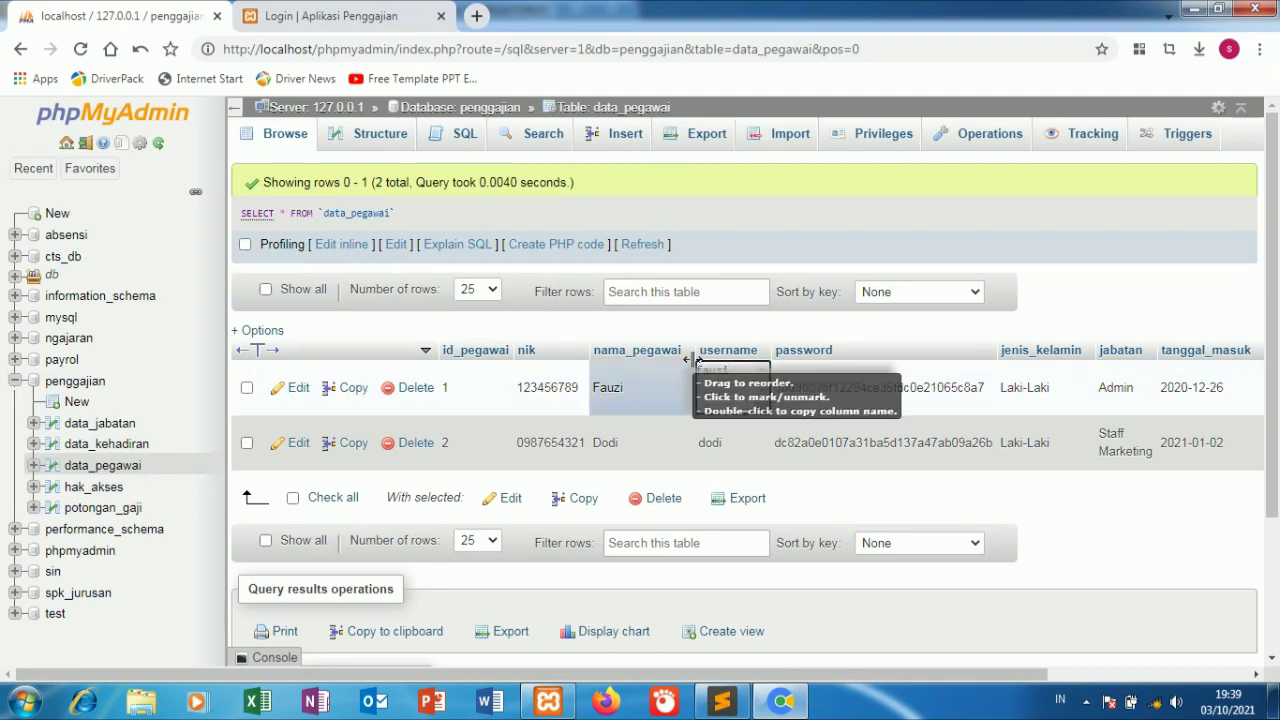
key(ctrl+a)
key(ctrl+c)
- Log in to the payroll application, pasting the copied username as both the username and the account password
click(318, 8)
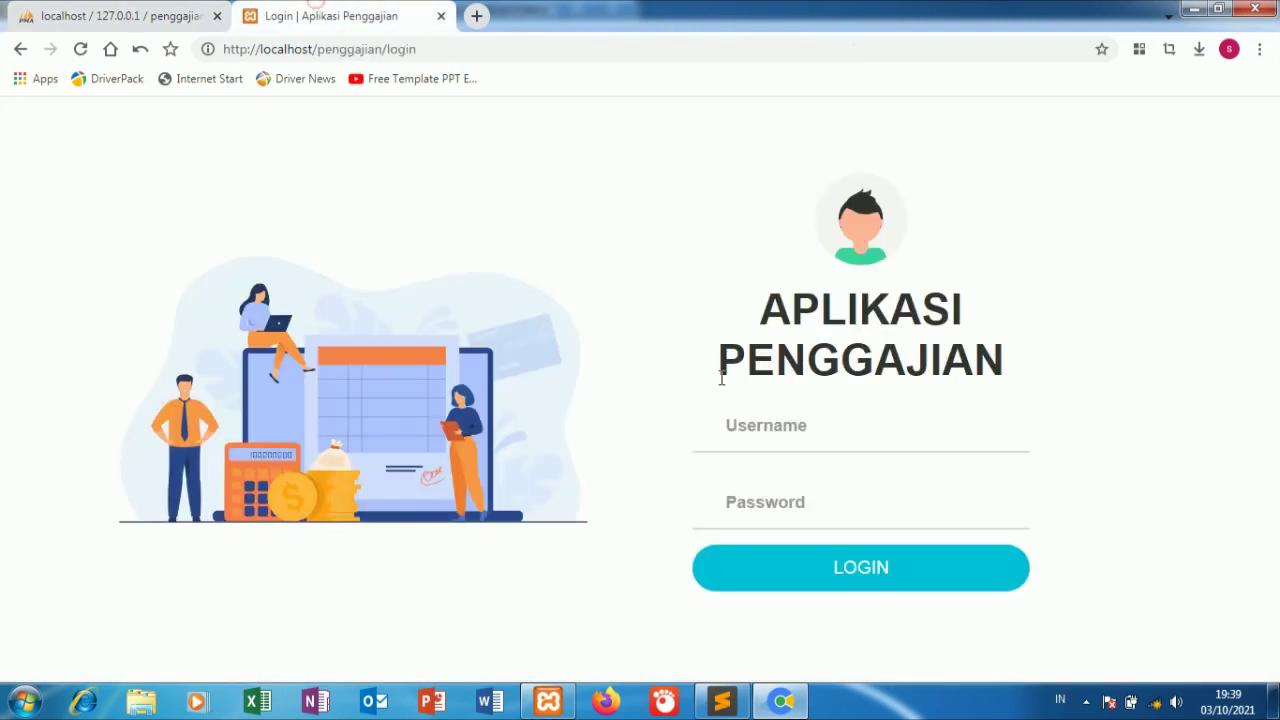
right_click(774, 426)
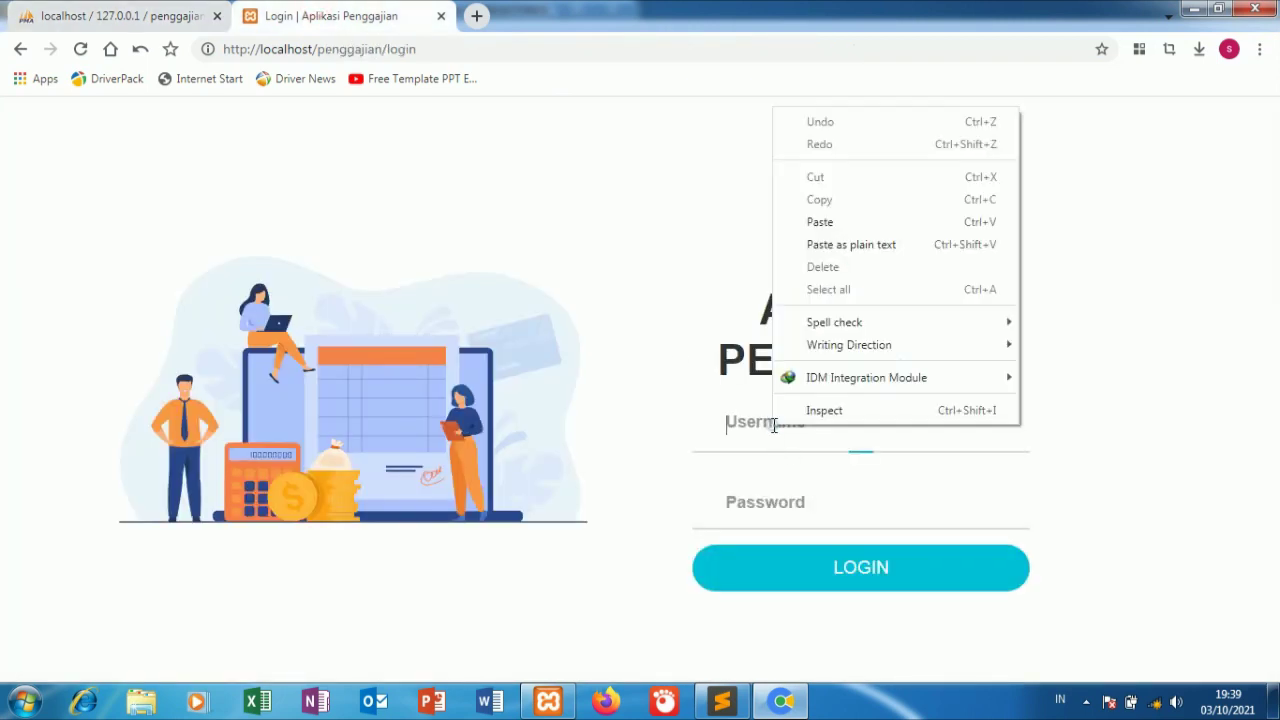
click(832, 222)
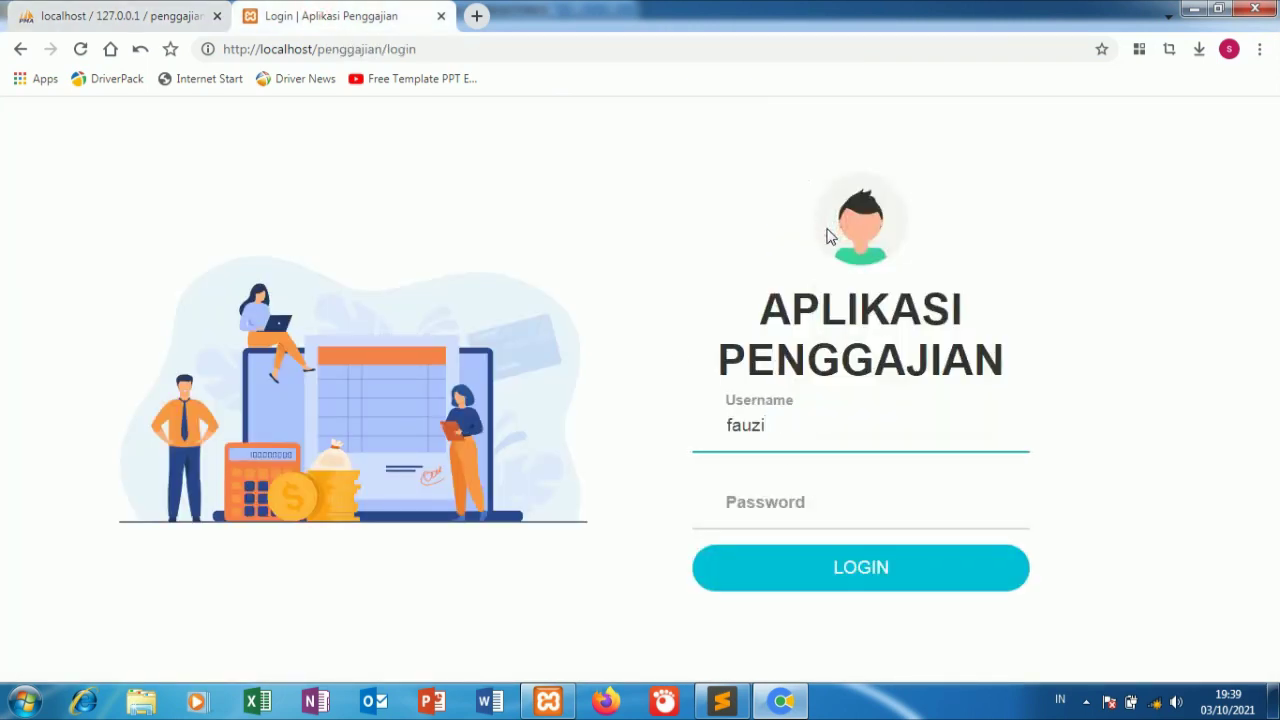
right_click(748, 506)
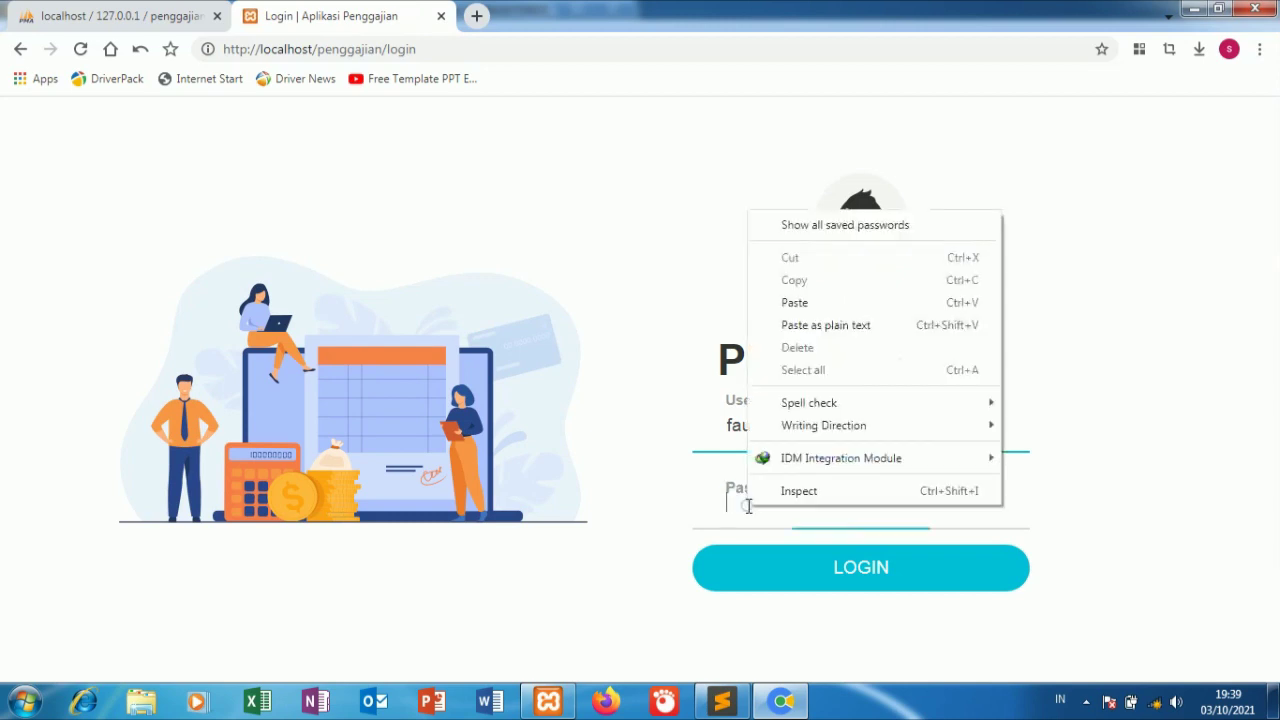
click(808, 306)
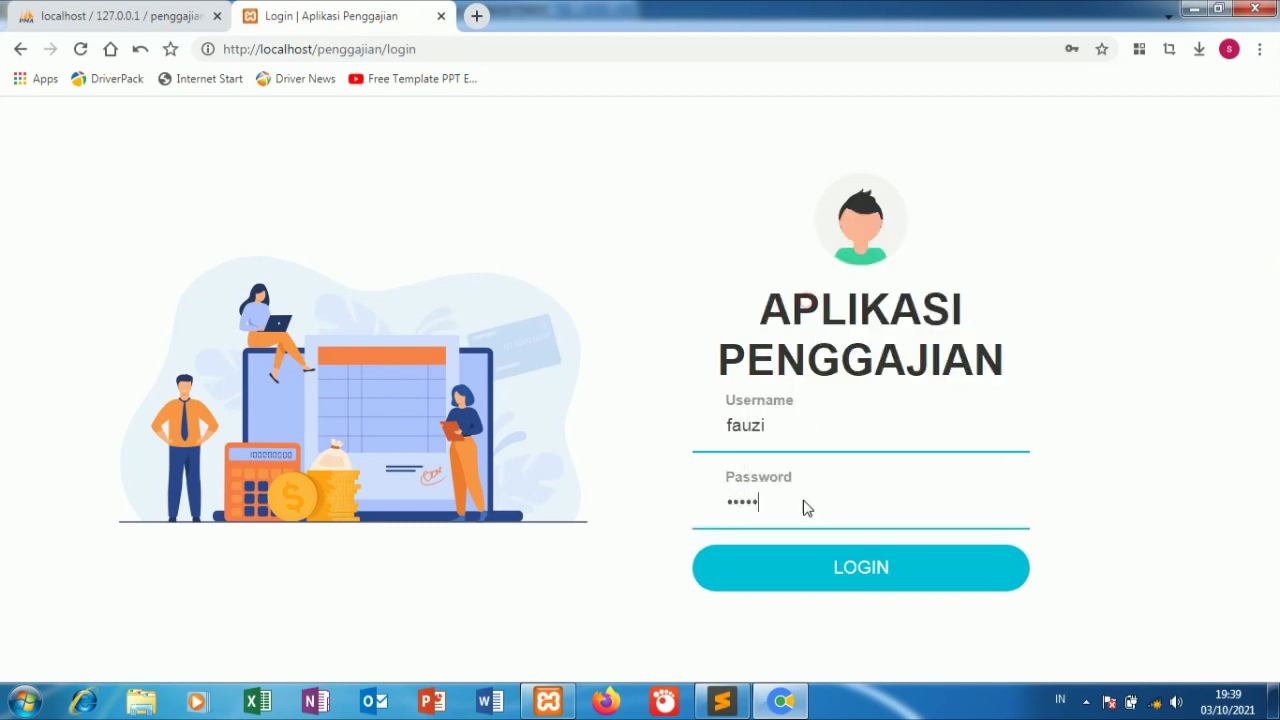
click(800, 560)
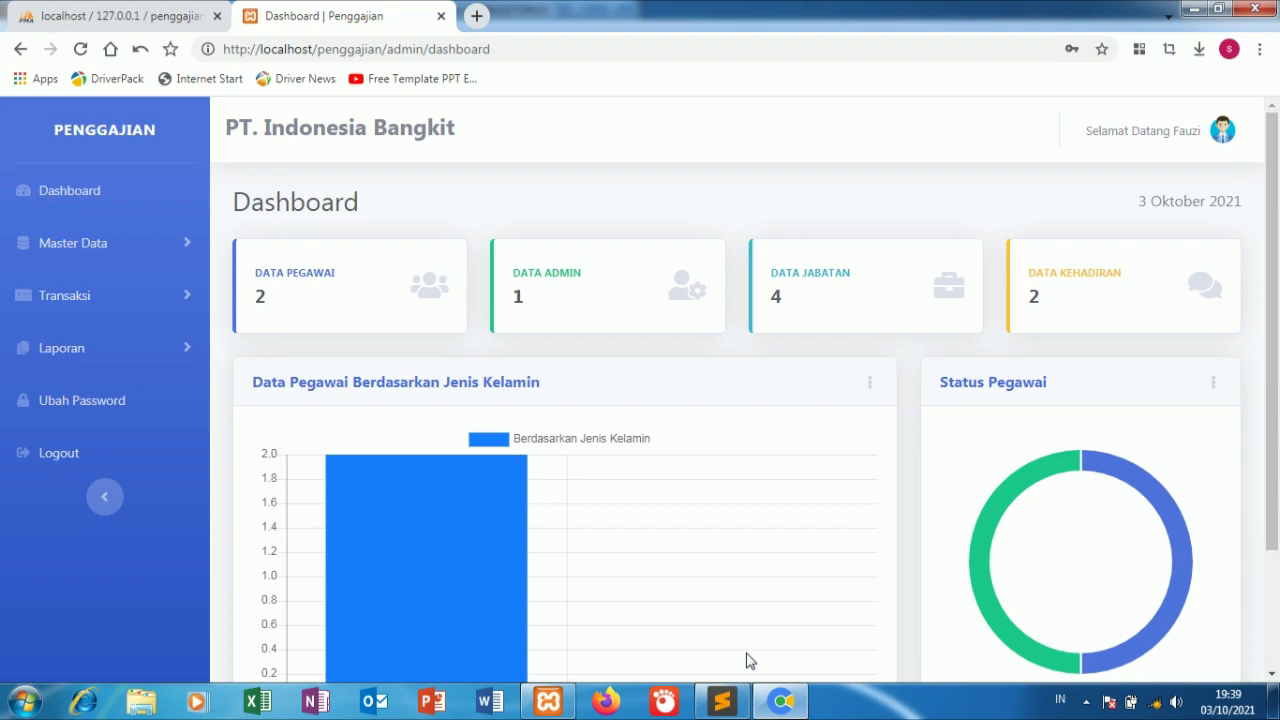
- Look over the dashboard, and open the form for adding an employee from the Data Pegawai list
scroll(746, 661, down, 2)
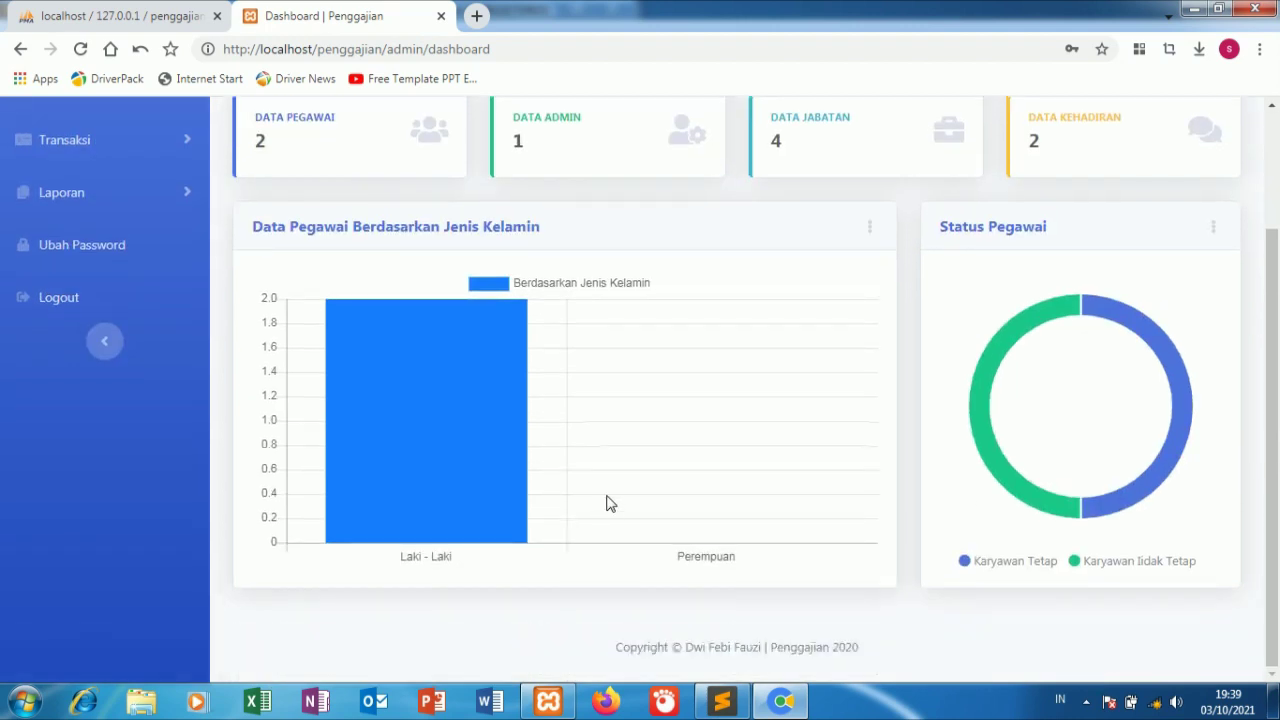
scroll(606, 503, up, 2)
click(118, 250)
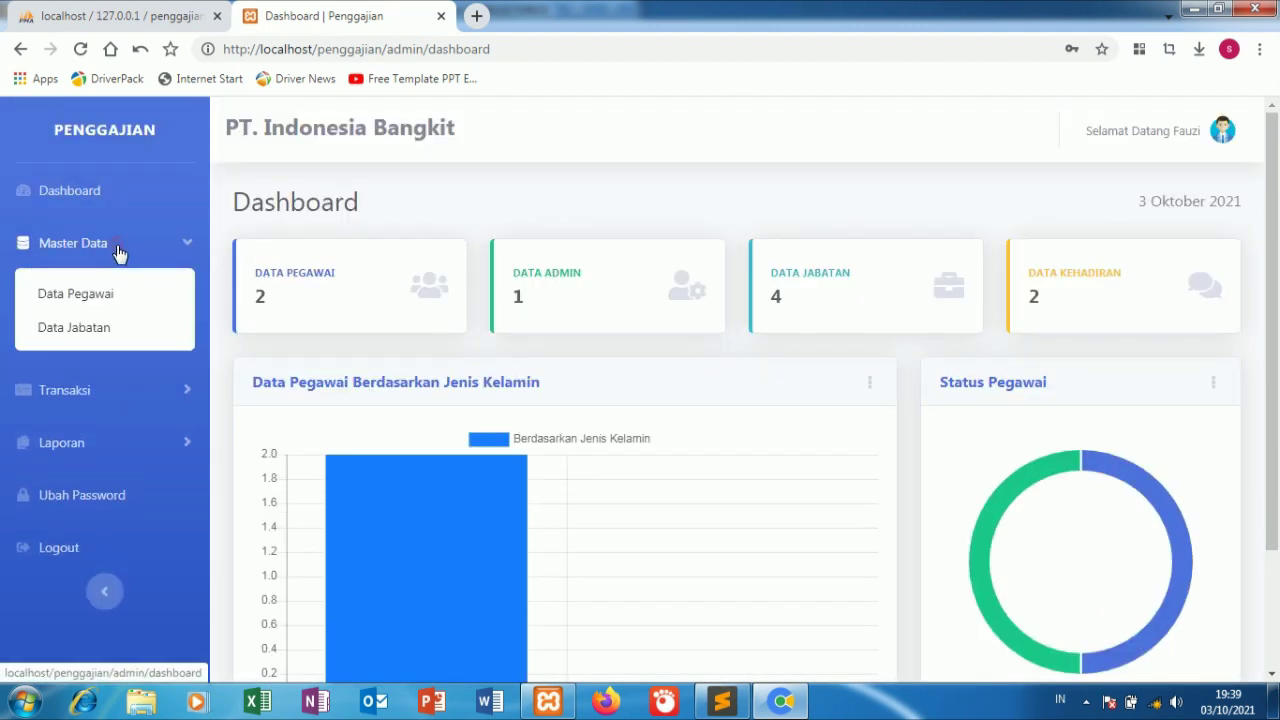
click(105, 296)
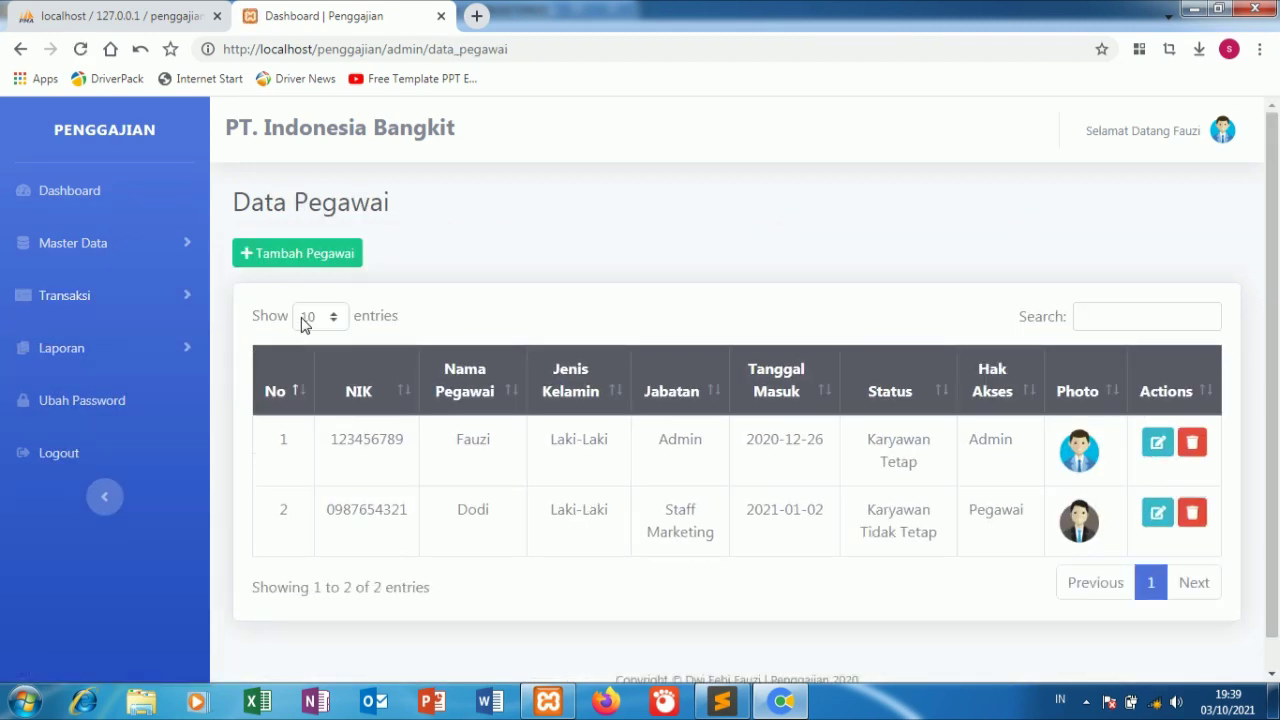
click(293, 255)
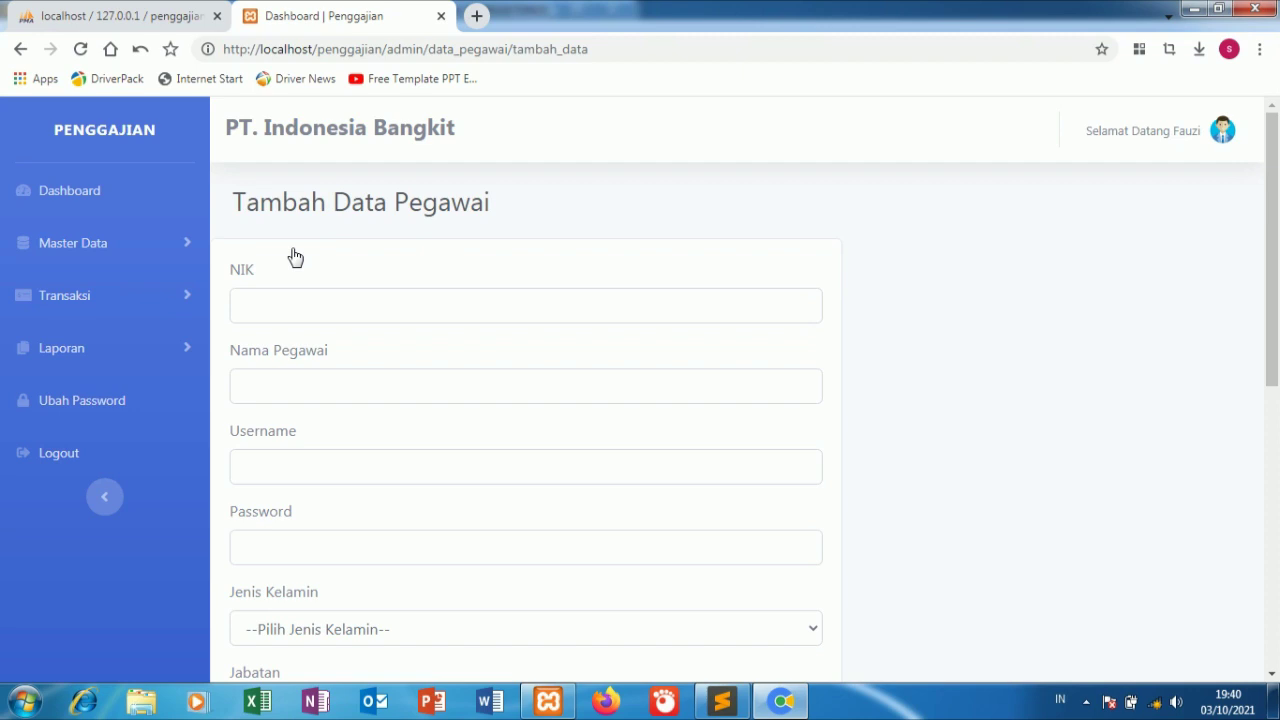
- Fill in the new employee's NIK, name and username, and copy the username
click(913, 446)
scroll(688, 432, down, 2)
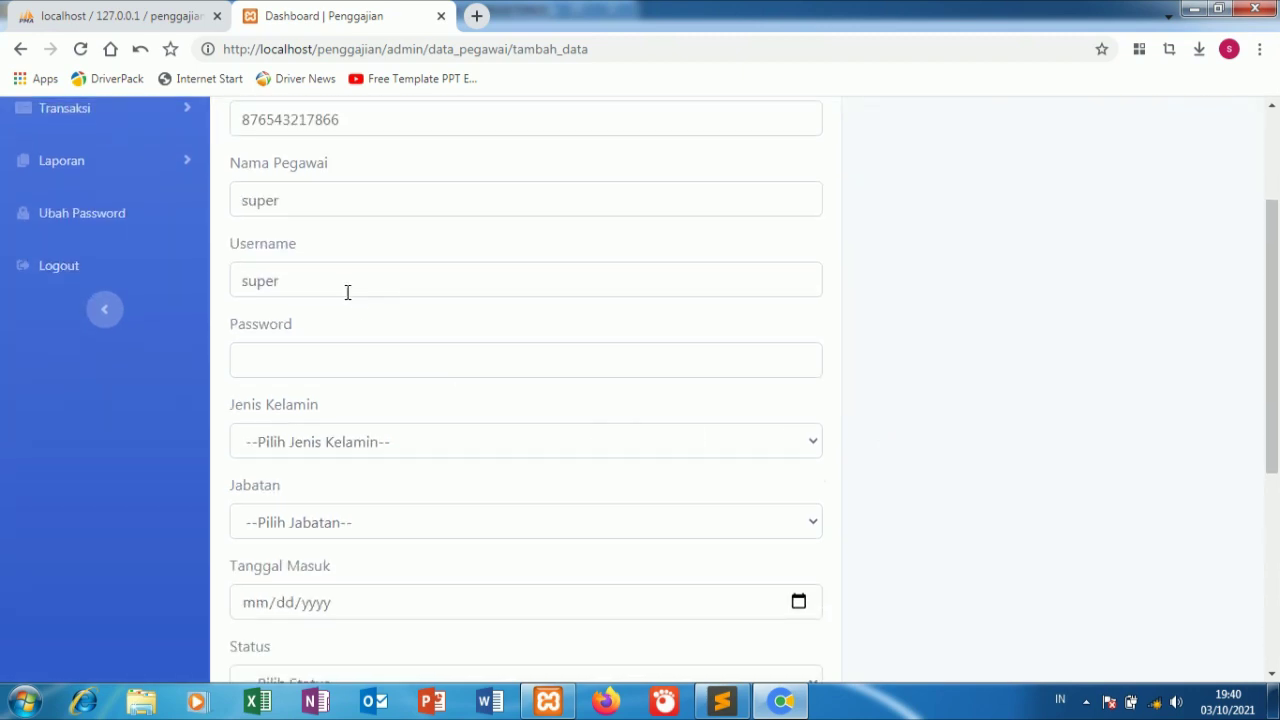
click(335, 280)
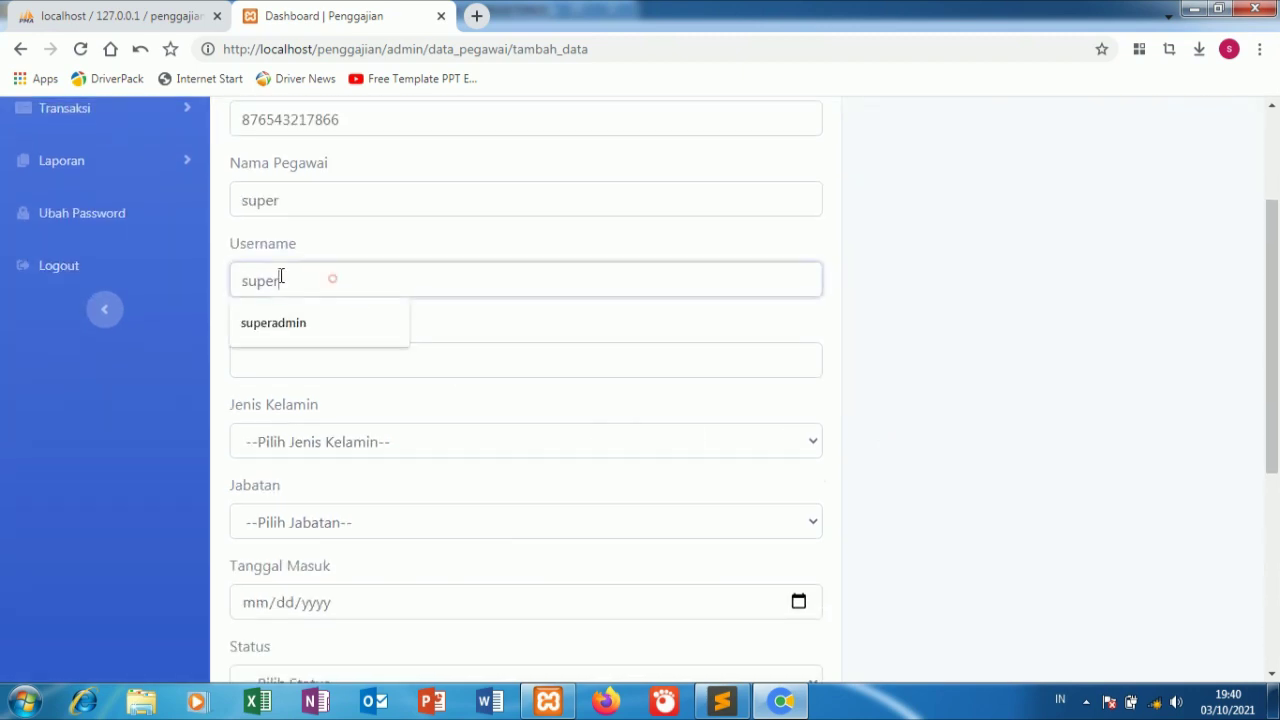
double_click(331, 278)
right_click(262, 282)
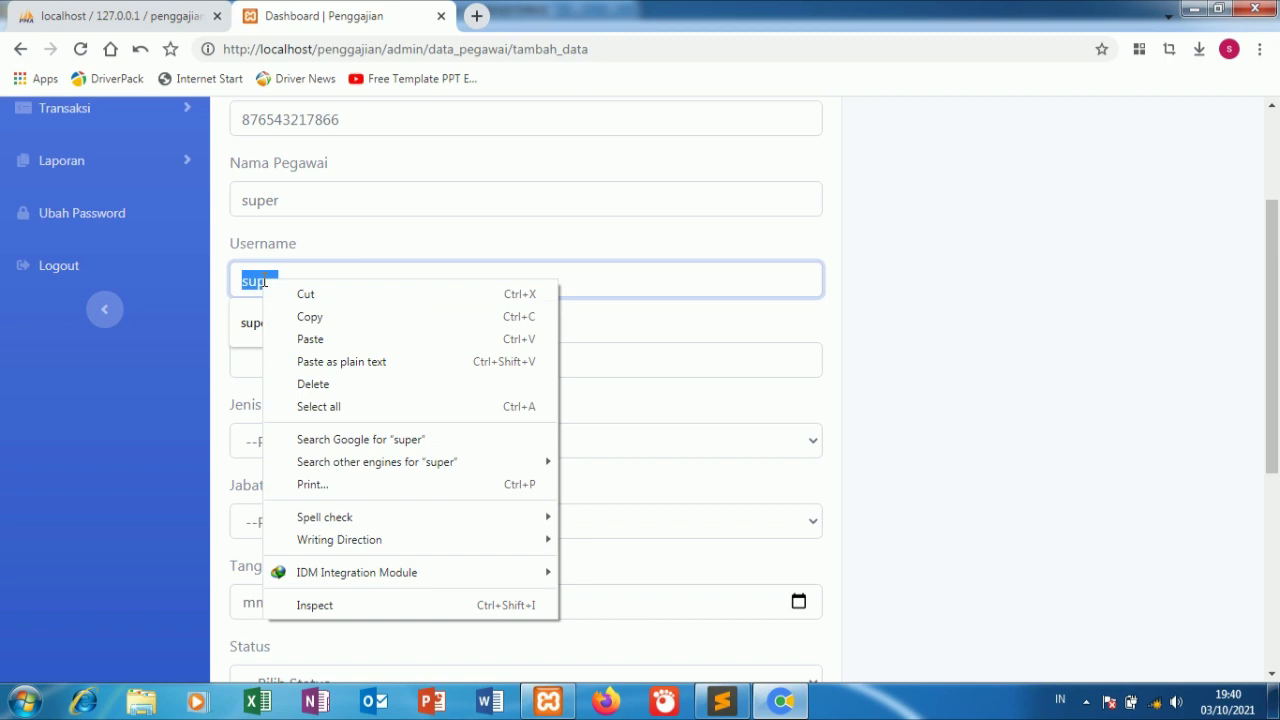
click(355, 322)
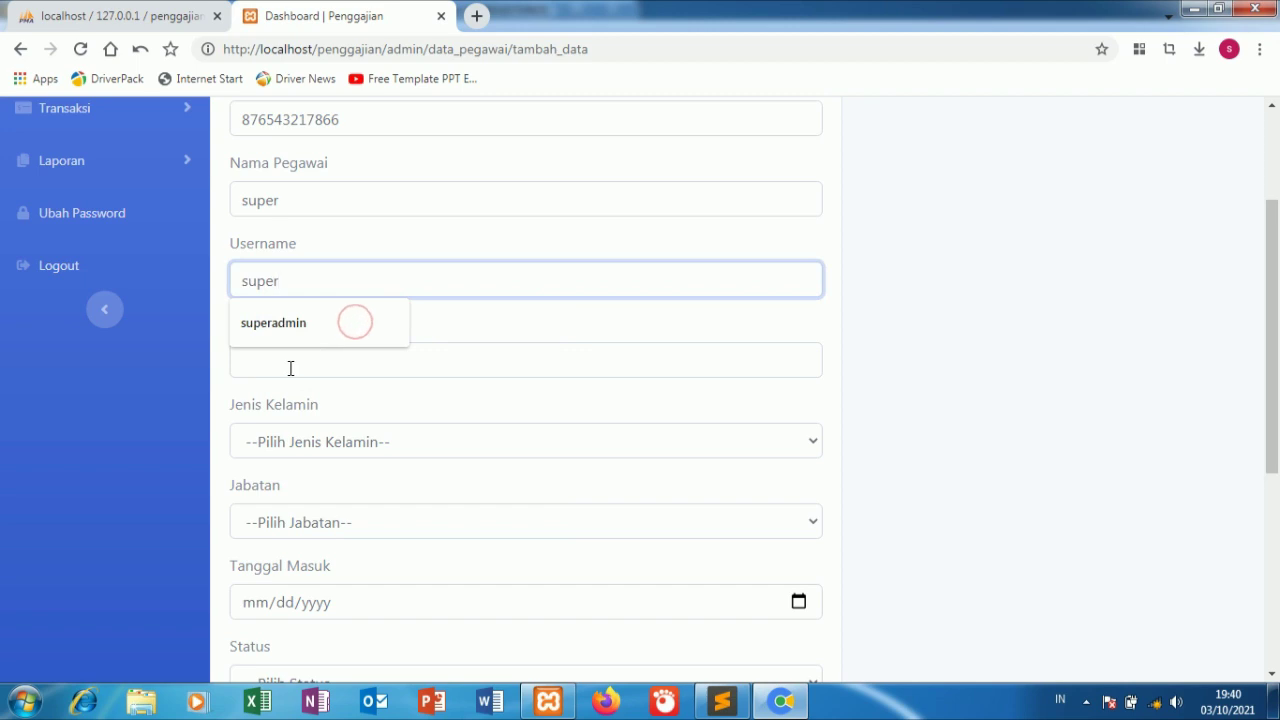
- Paste the copied username as the new employee's account password, and set Jenis Kelamin to Laki-Laki and Jabatan to Sales
right_click(292, 370)
click(349, 458)
click(322, 448)
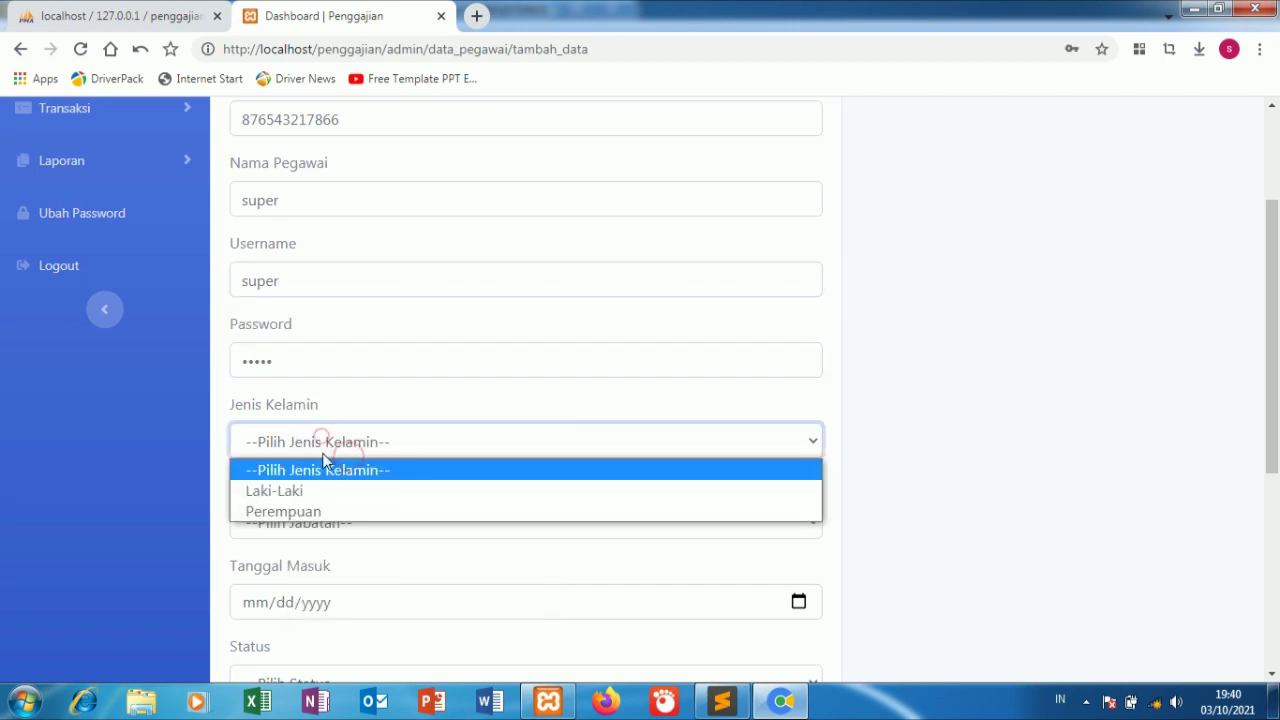
click(320, 490)
click(317, 522)
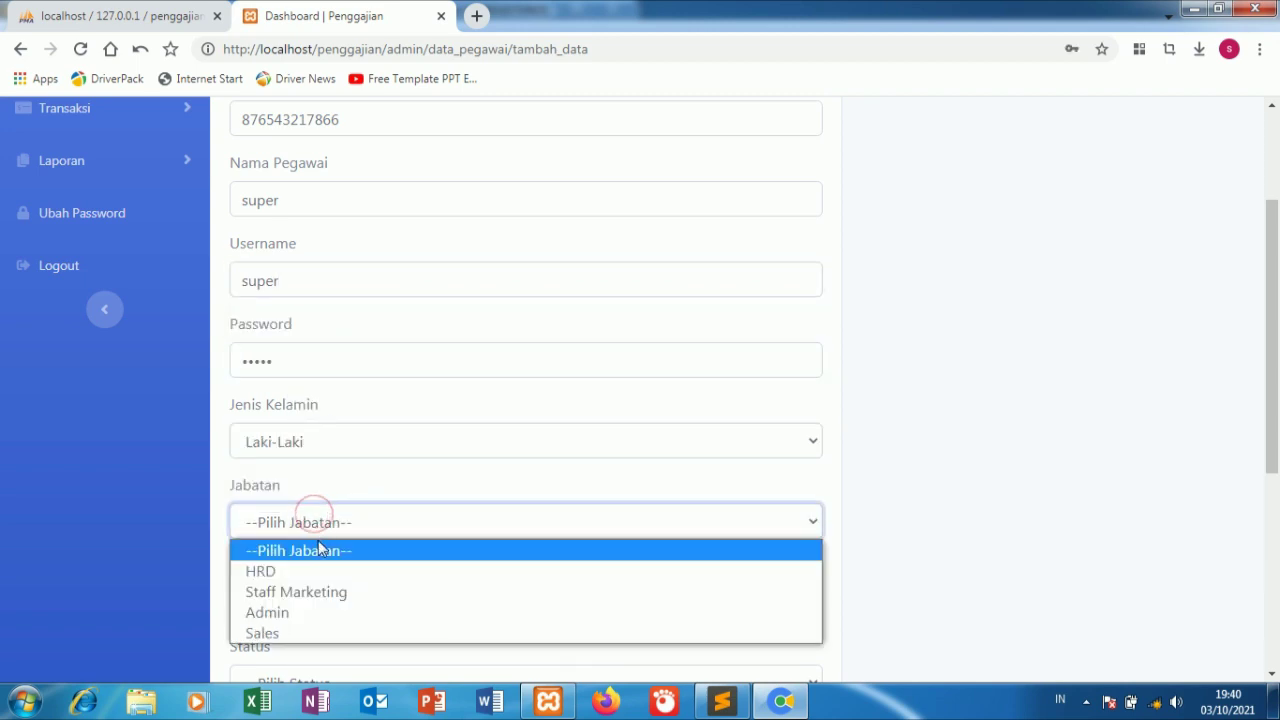
click(263, 632)
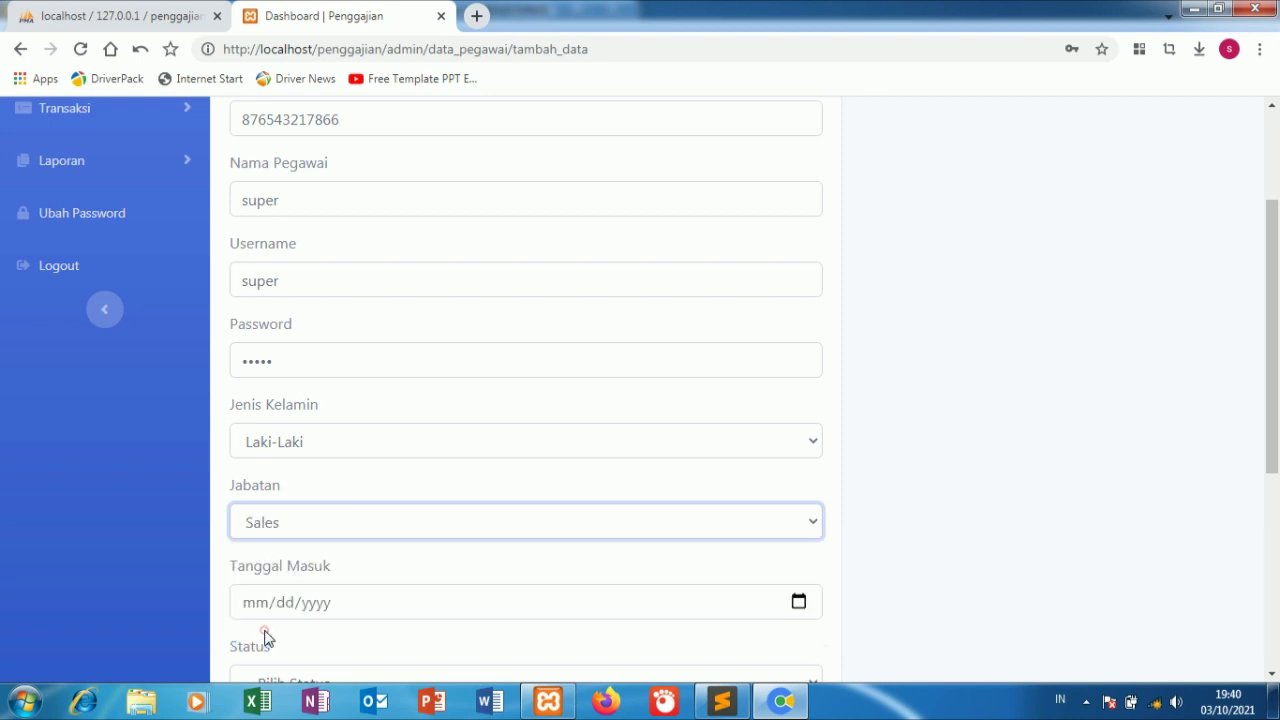
- Set the employee's Status to Karyawan Tetap, Hak Akses to Pegawai and Tanggal Masuk to 10/01/2021
scroll(509, 551, down, 2)
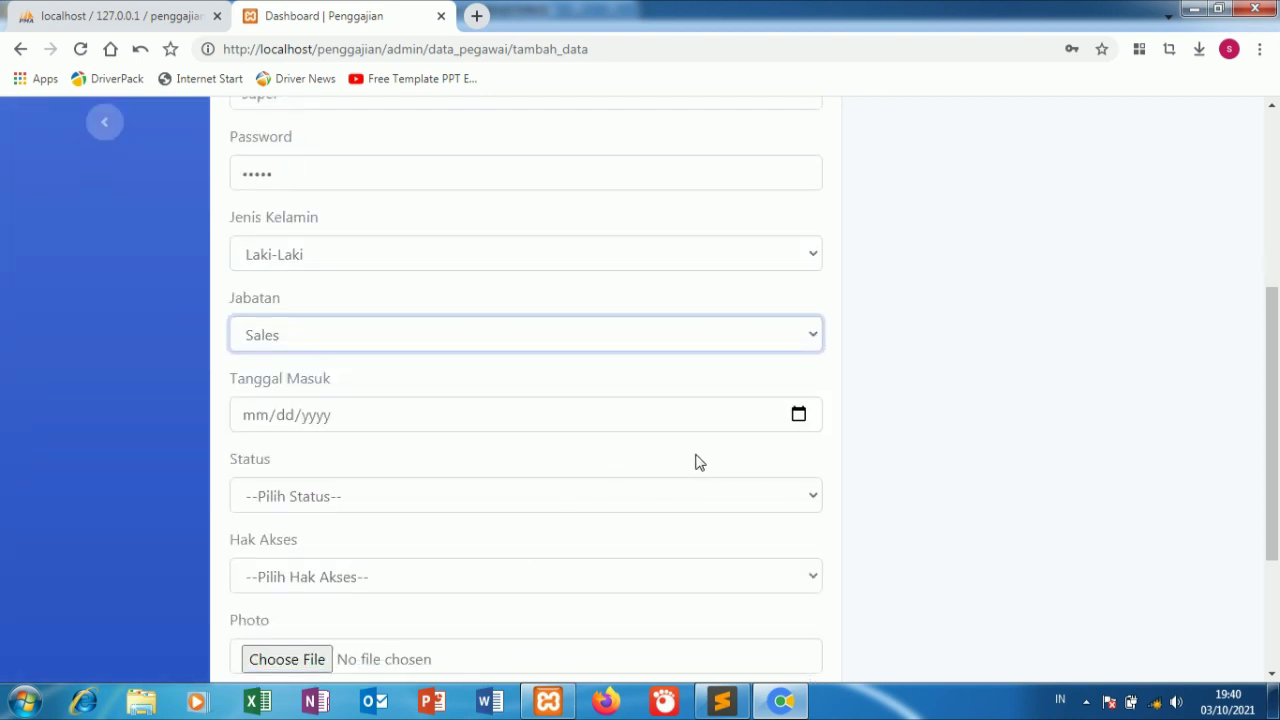
click(680, 500)
click(552, 558)
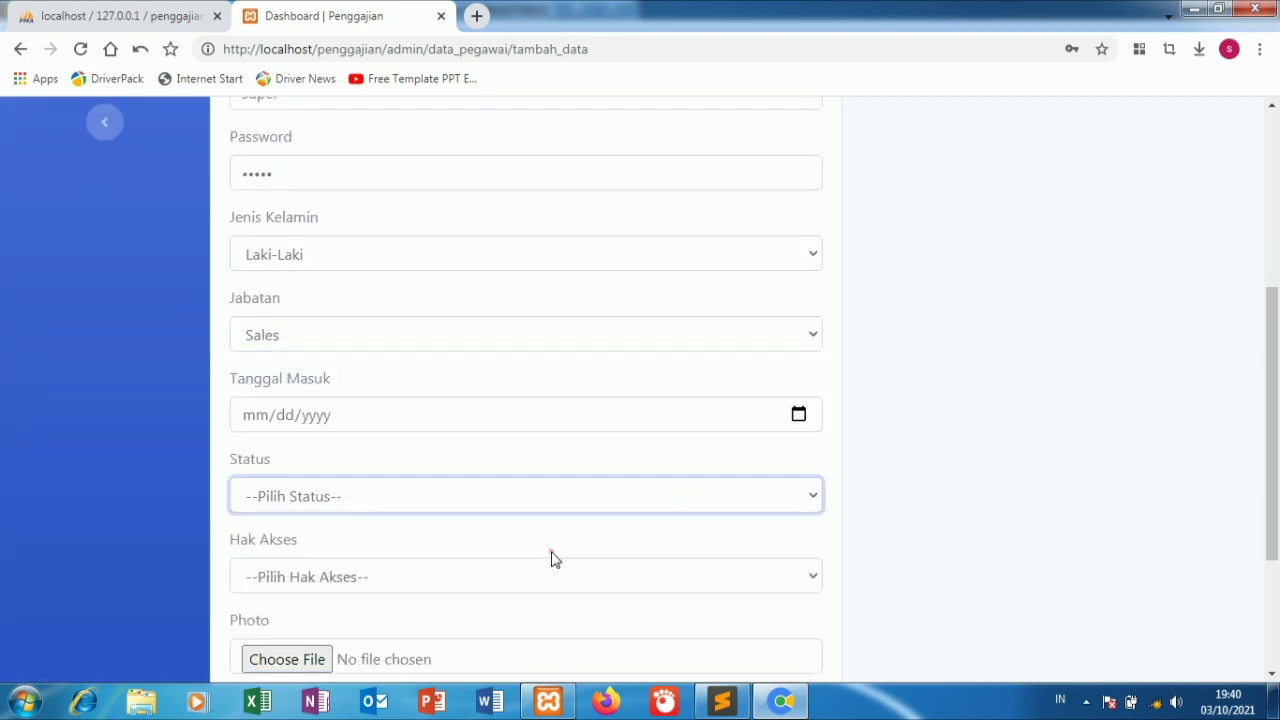
click(474, 575)
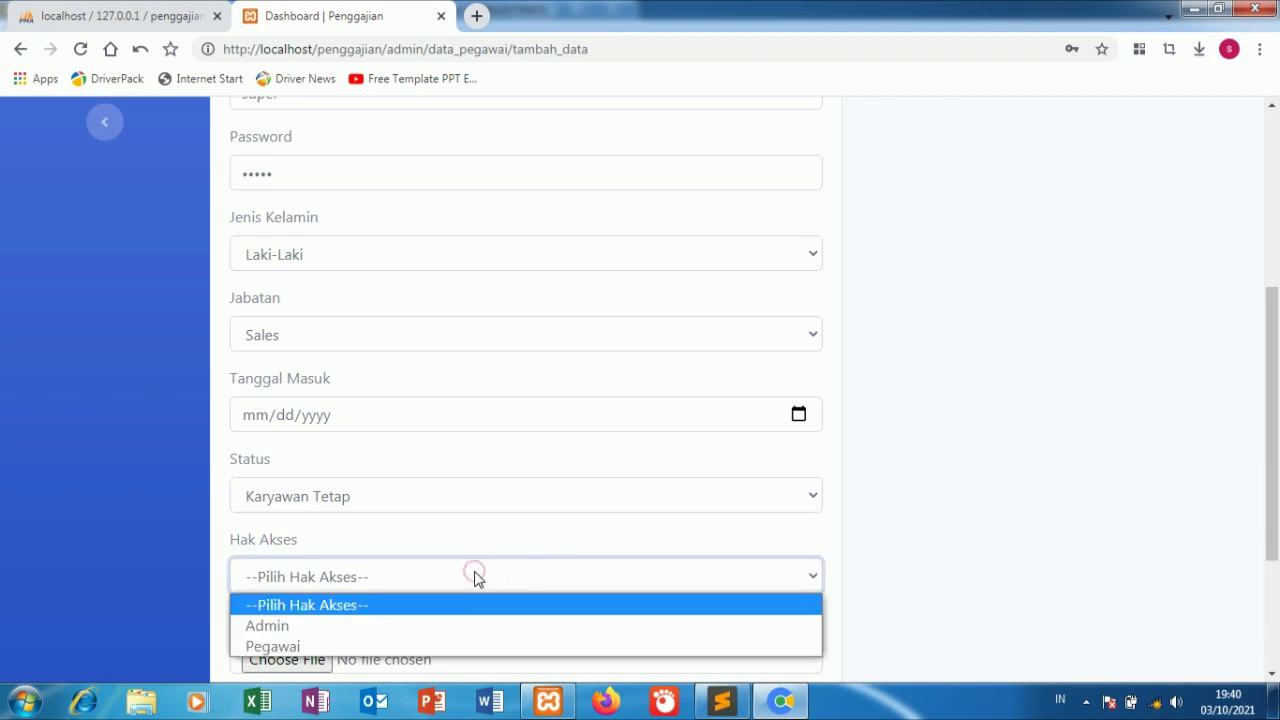
click(372, 646)
click(797, 424)
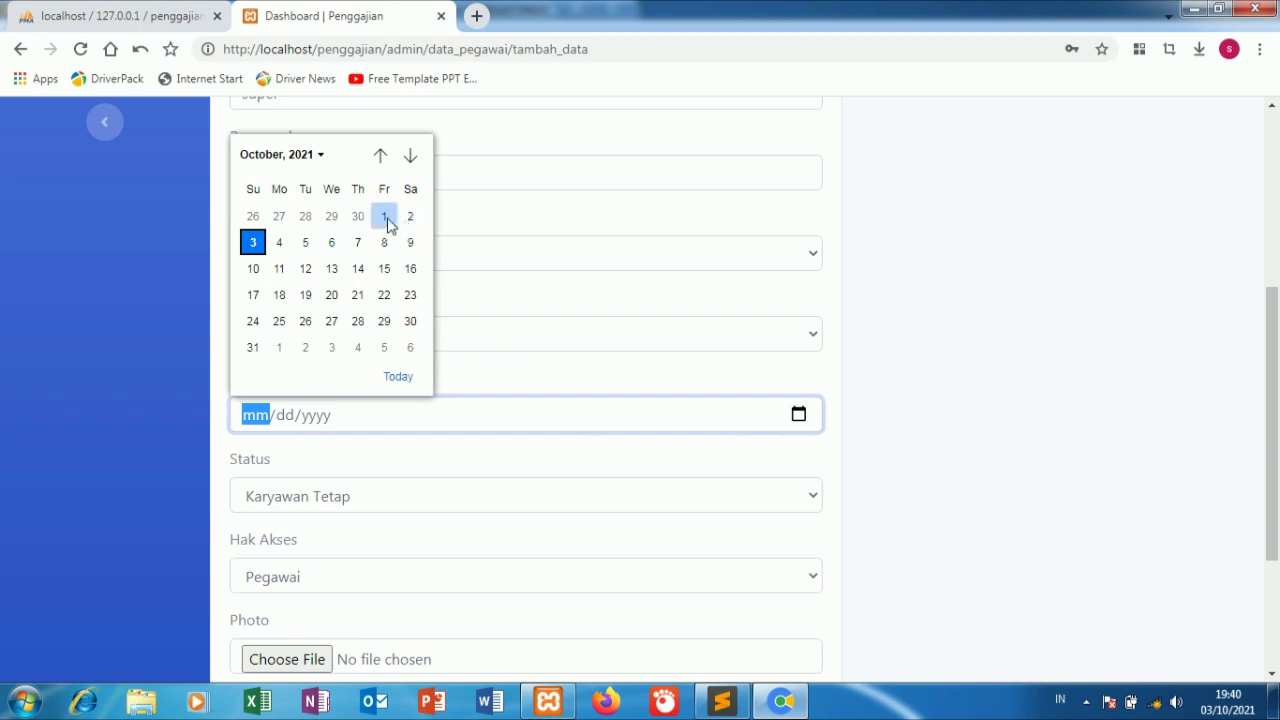
click(385, 218)
- Attach 1.png from the Music library as the employee's photo, save the record and check it in the employee list
scroll(980, 510, down, 3)
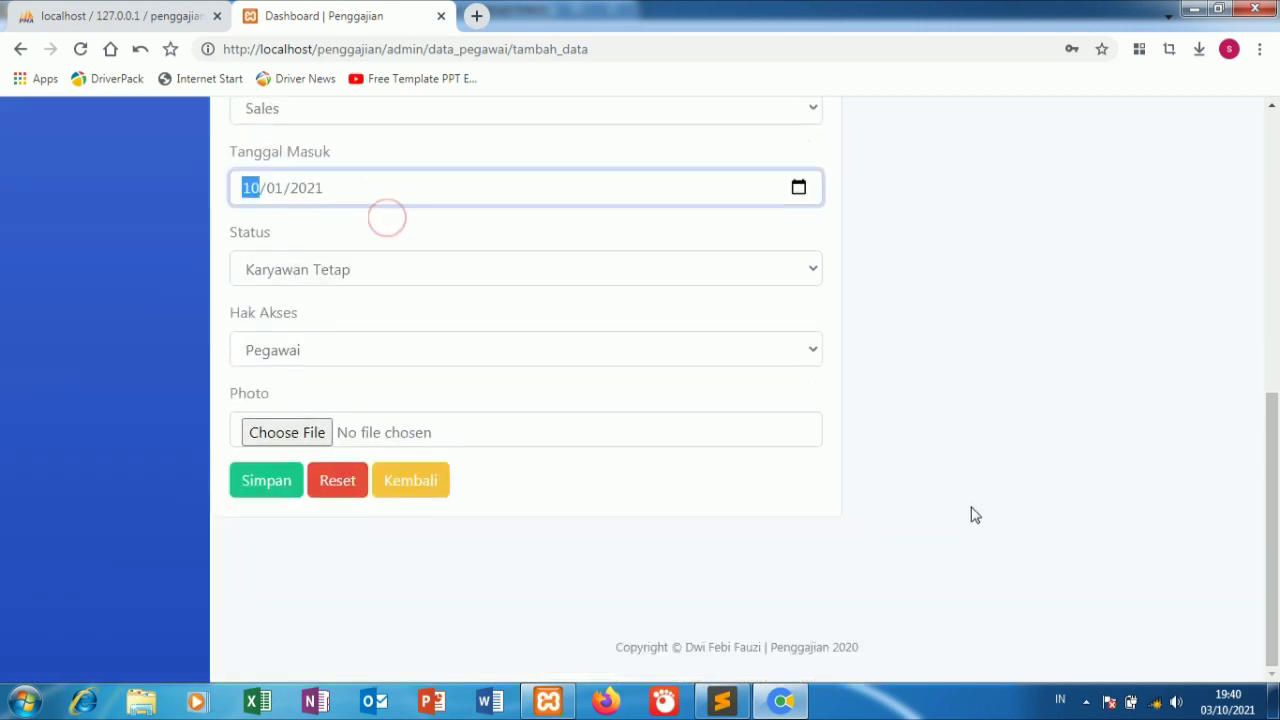
click(305, 435)
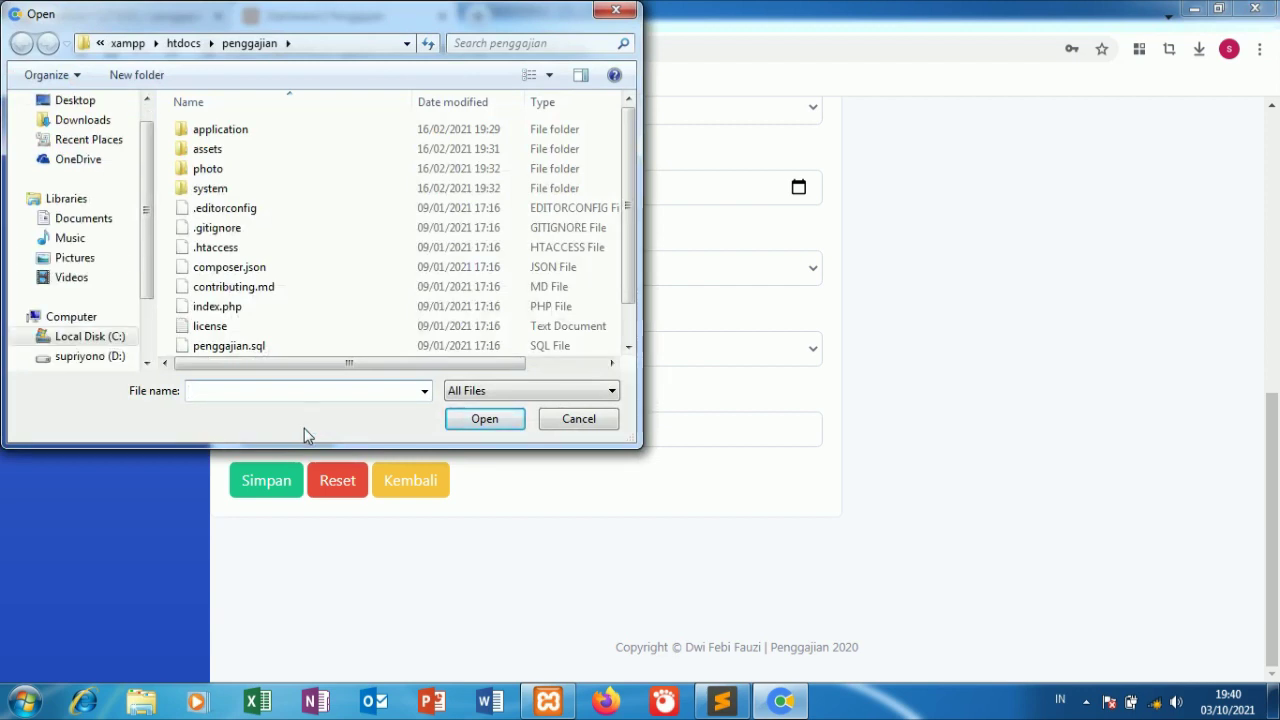
click(102, 246)
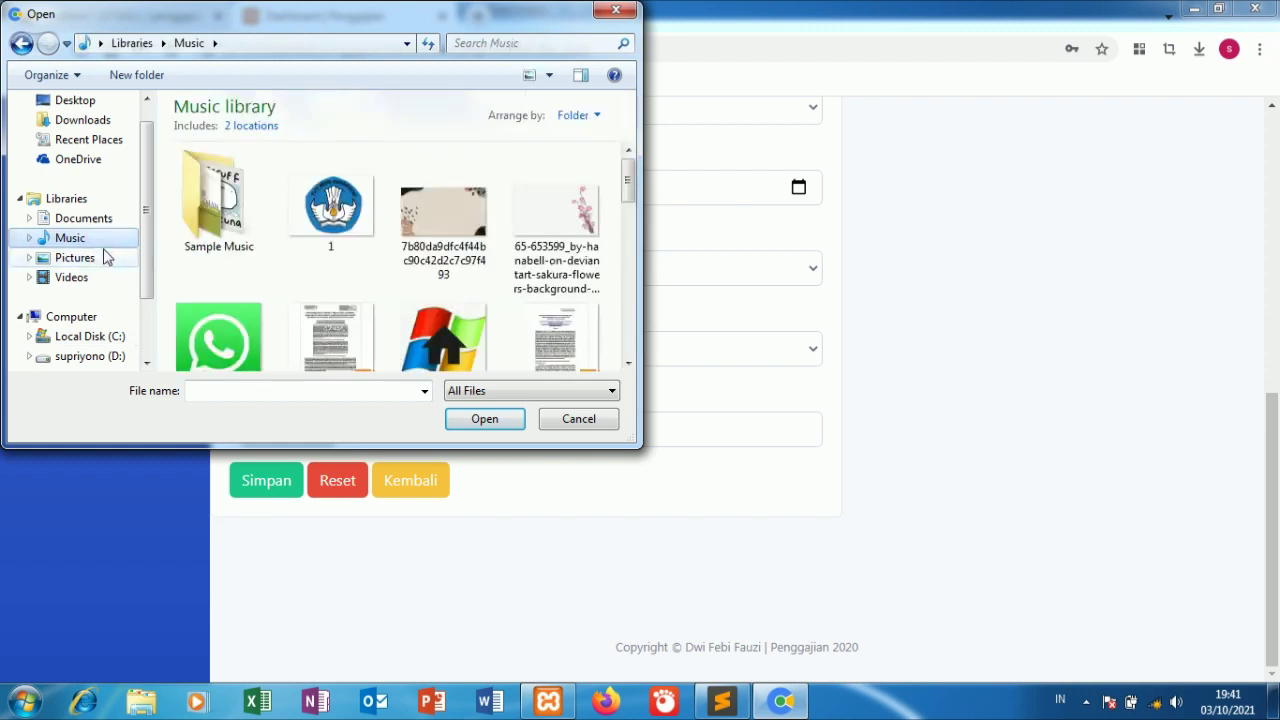
click(298, 230)
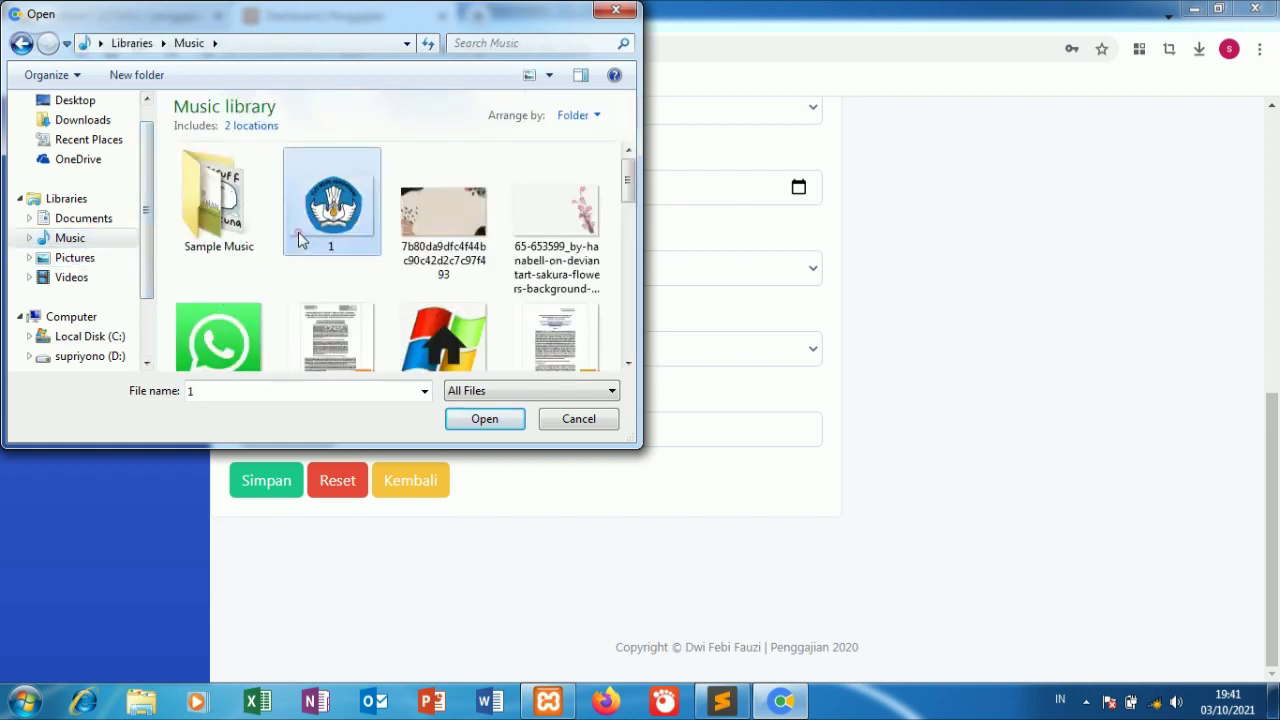
click(471, 419)
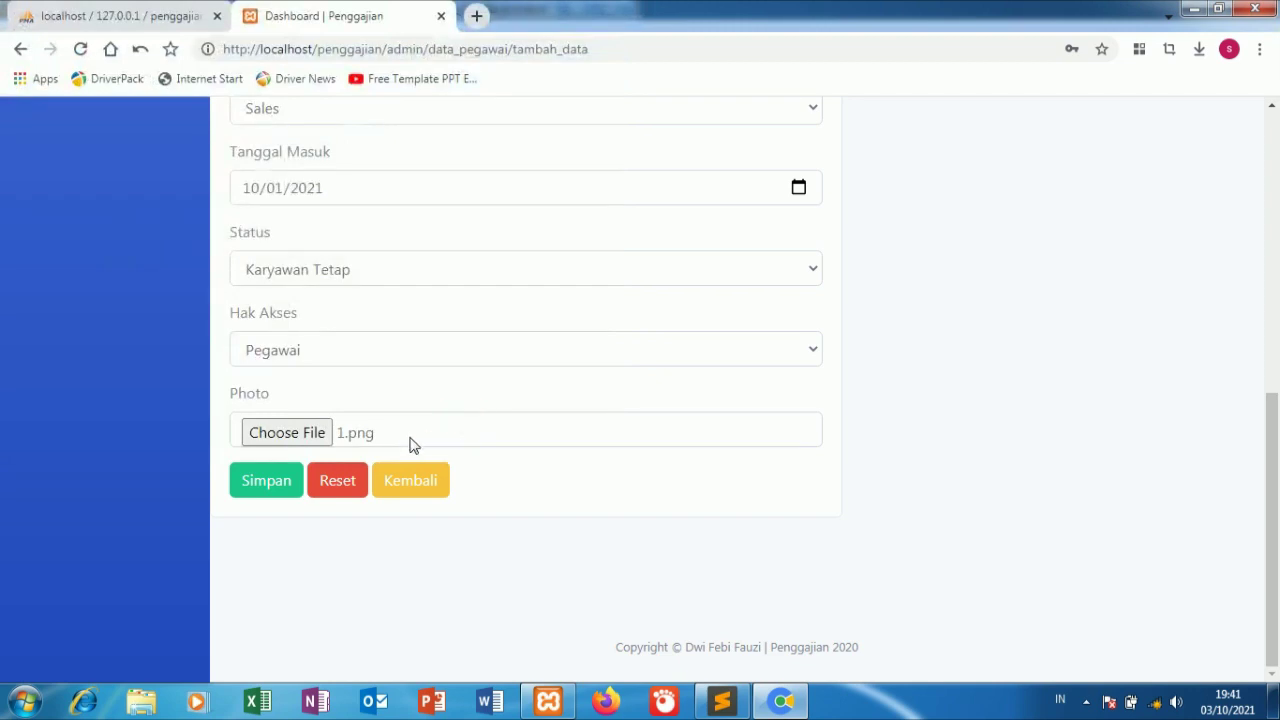
click(278, 485)
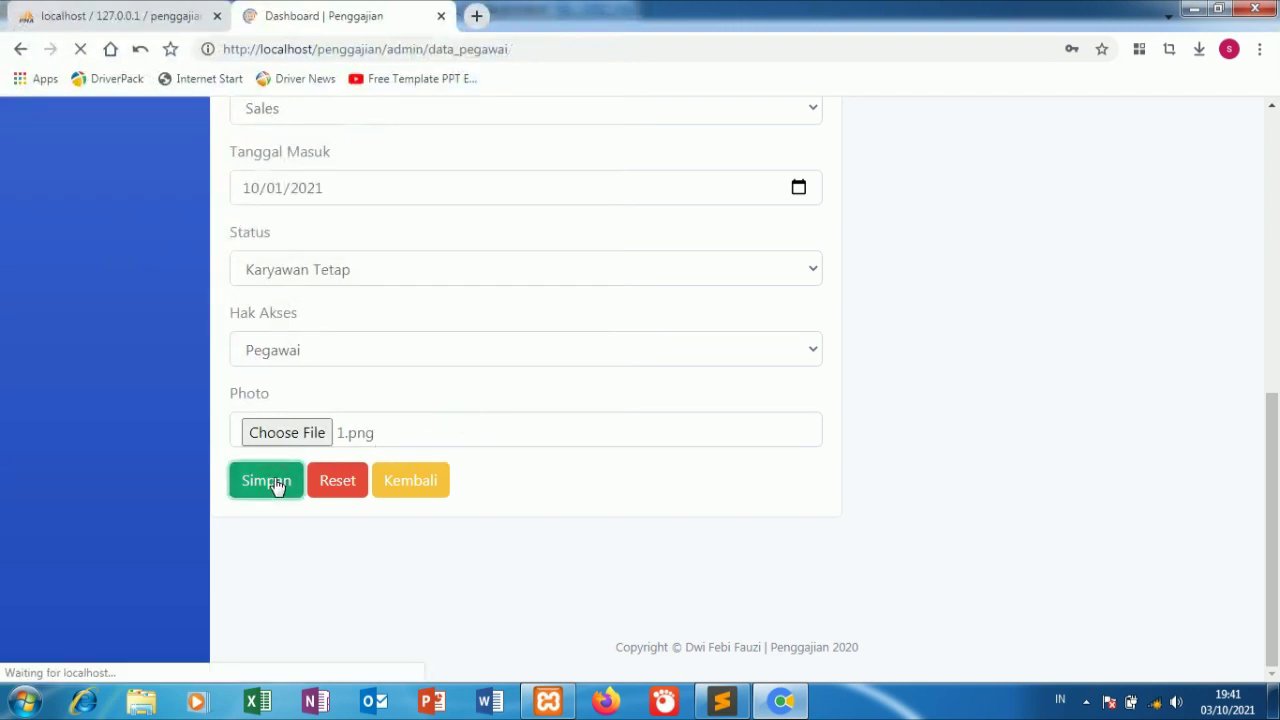
scroll(290, 505, down, 2)
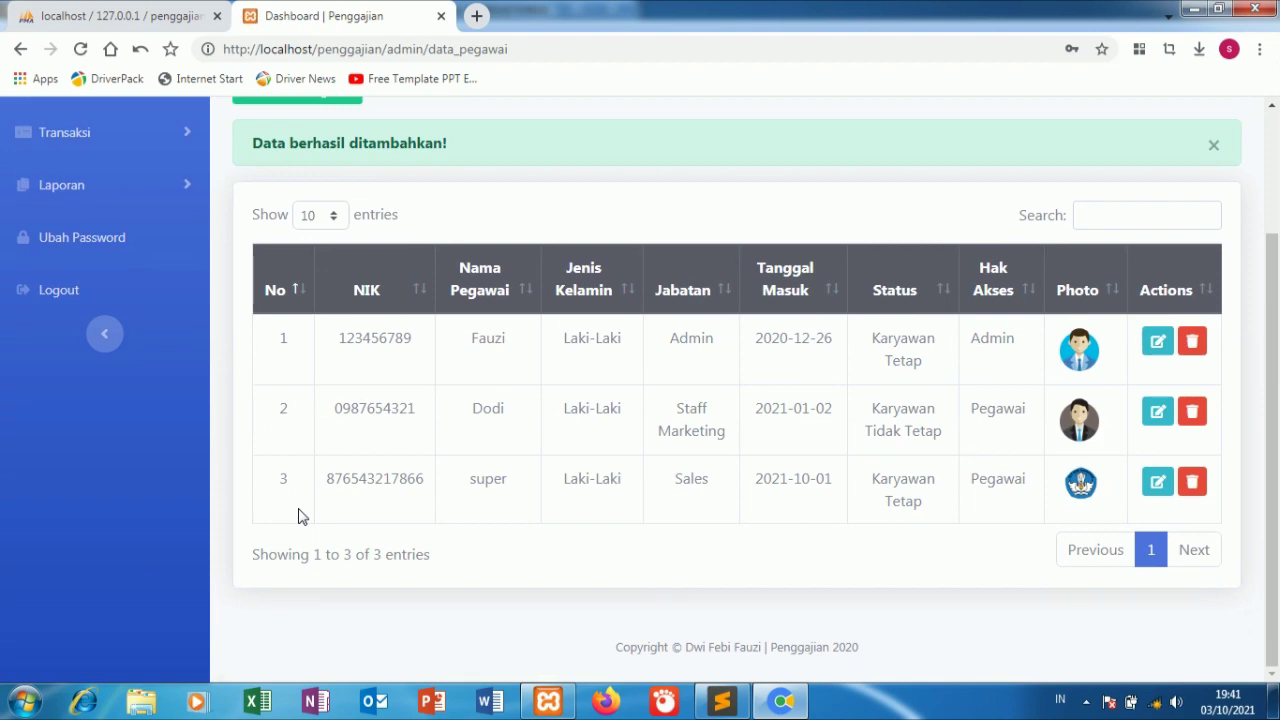
scroll(229, 400, up, 2)
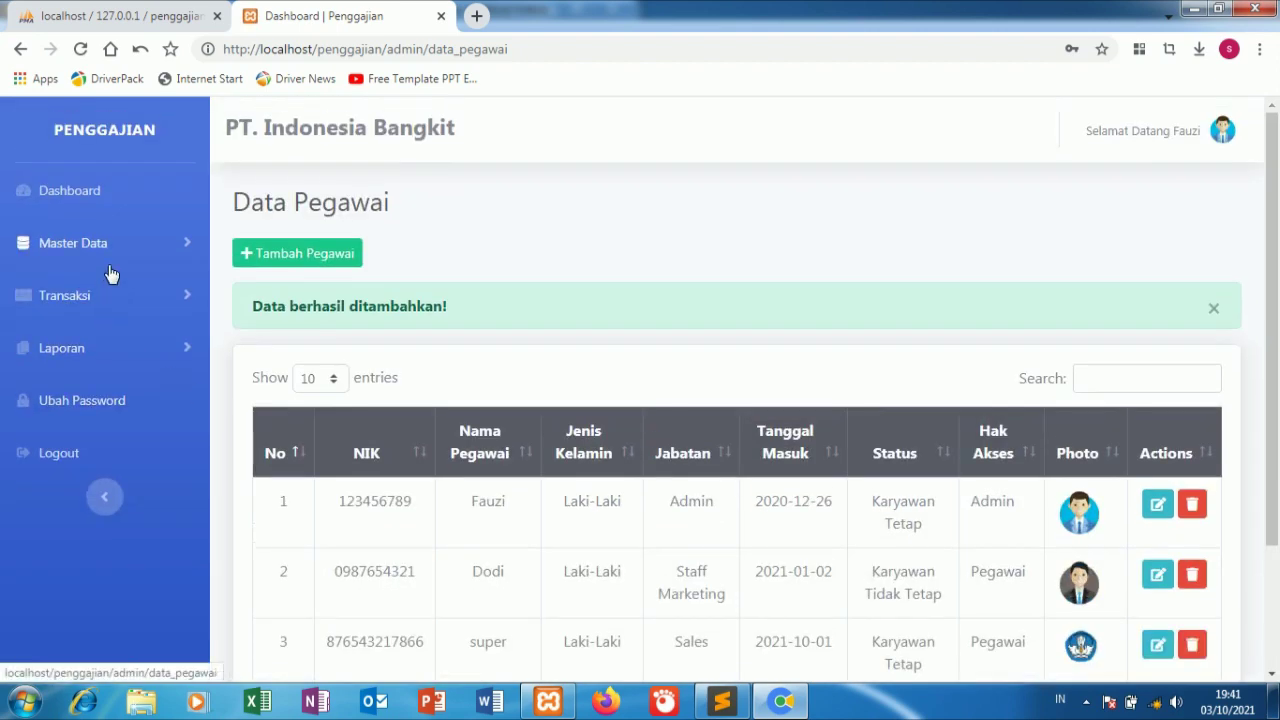
- Start a new position from the Data Jabatan list and paste super as its Nama Jabatan
click(110, 268)
click(106, 336)
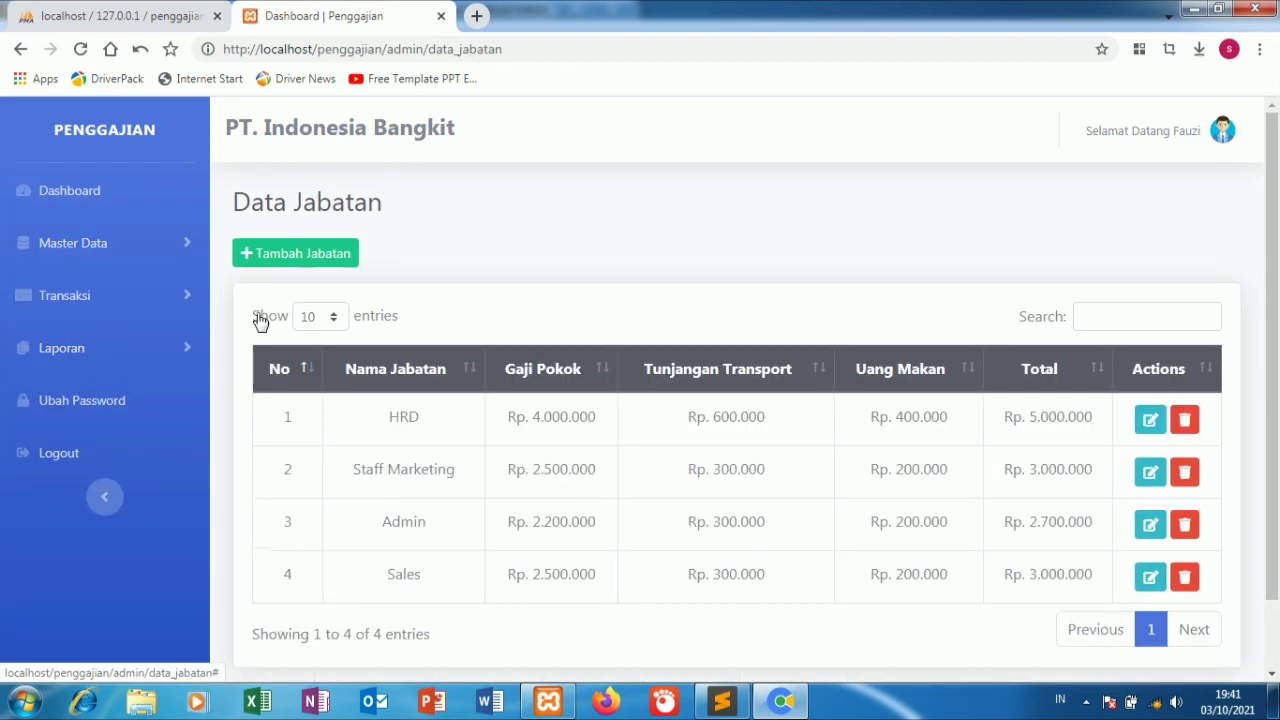
click(345, 256)
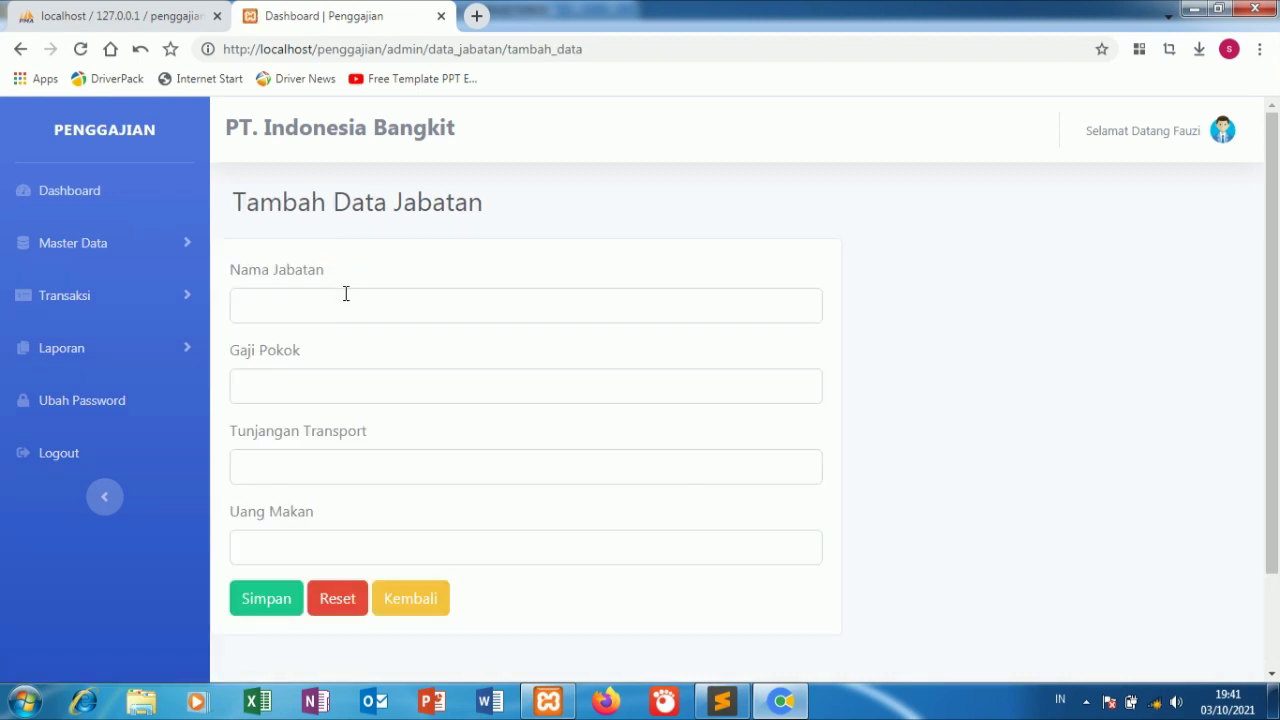
right_click(345, 293)
click(389, 403)
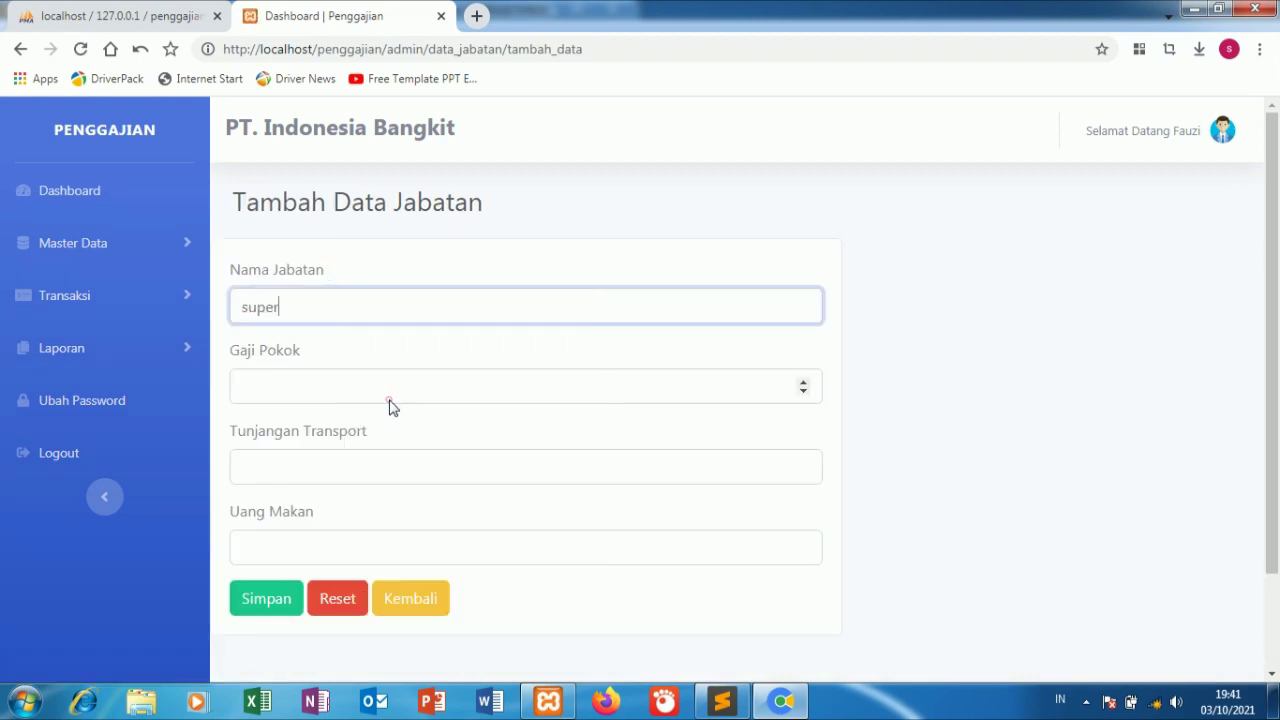
- Set the position's Gaji Pokok to 10000, Tunjangan Transport to 120000 and Uang Makan to 5000, and save it
click(311, 381)
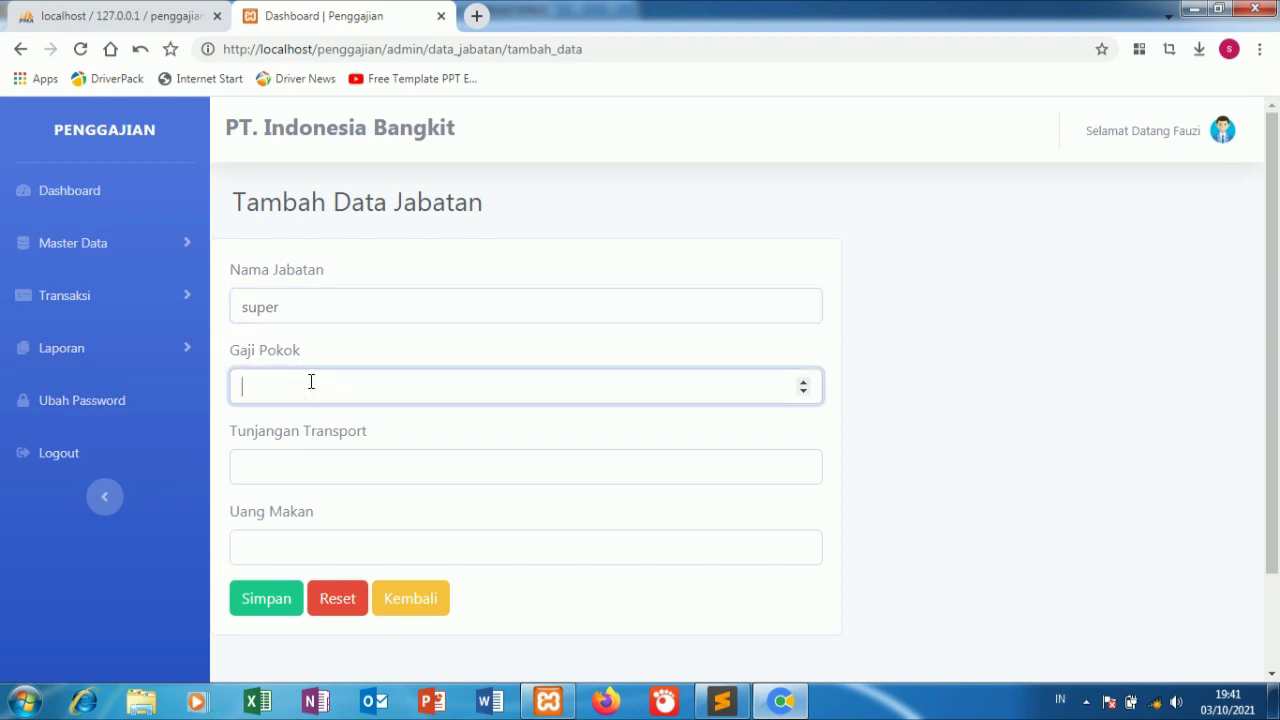
text(10000)
click(341, 466)
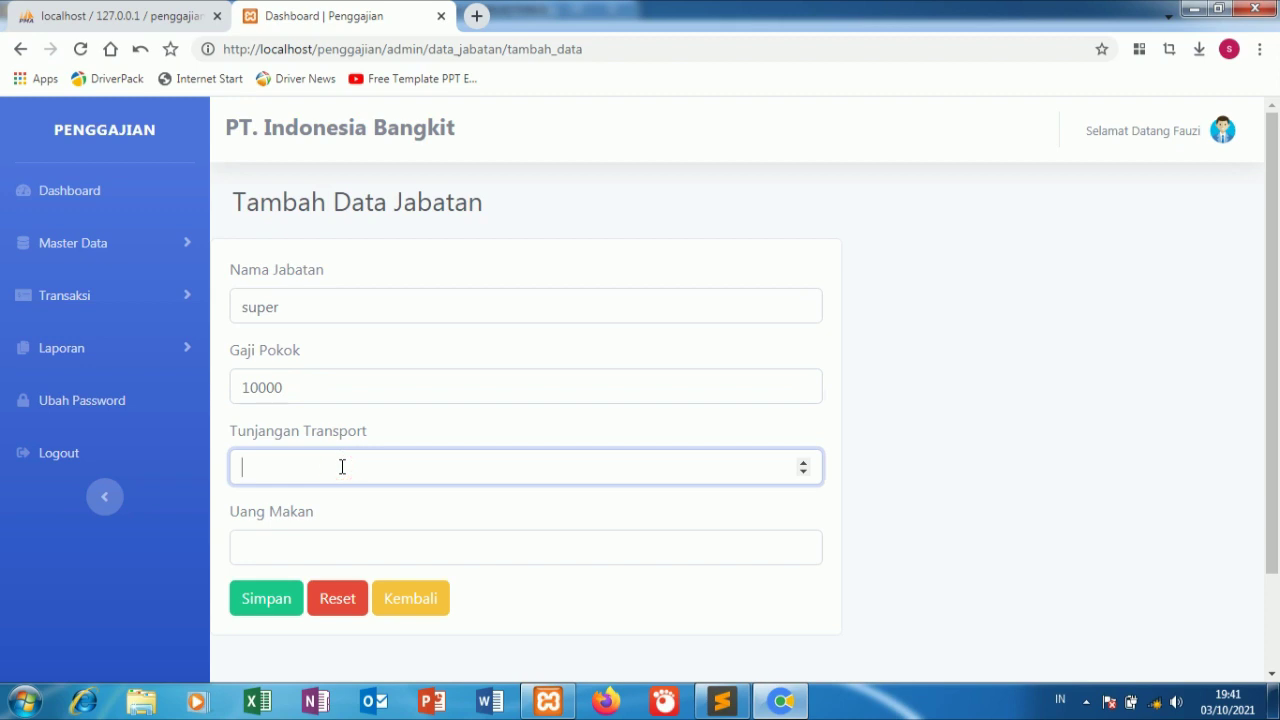
text(120000)
drag(340, 467, 266, 467)
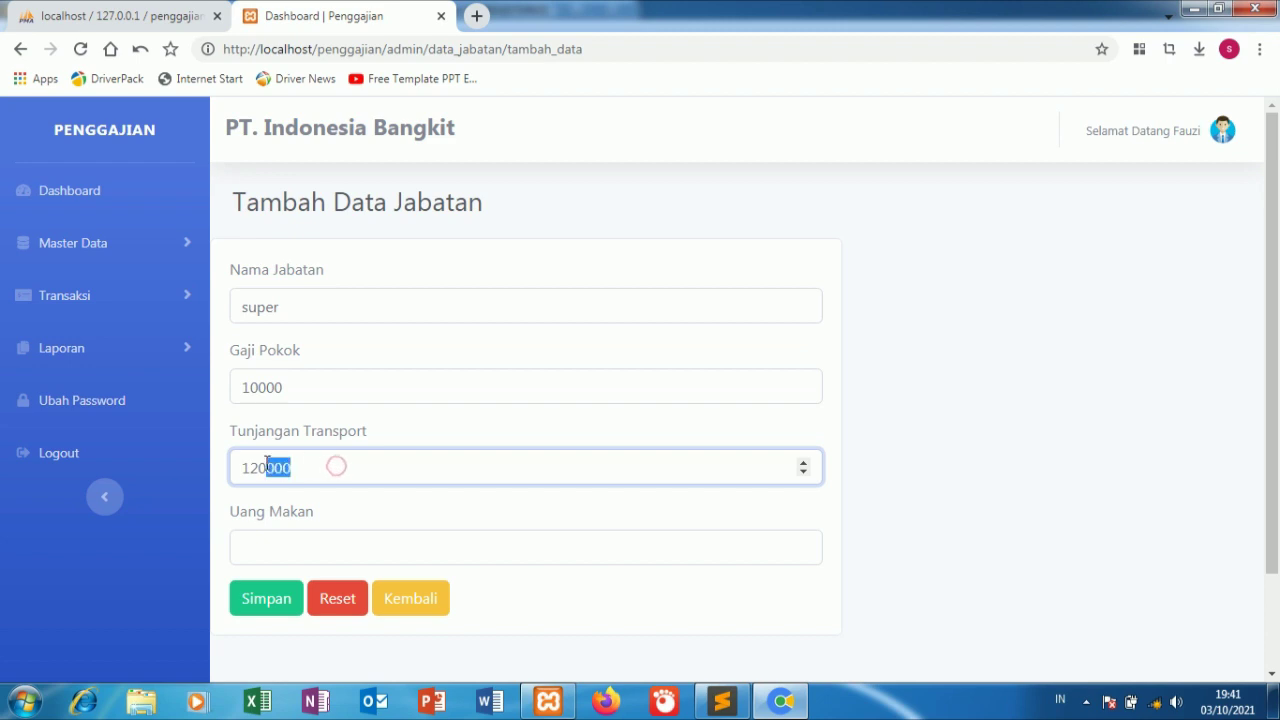
click(313, 540)
text(5000)
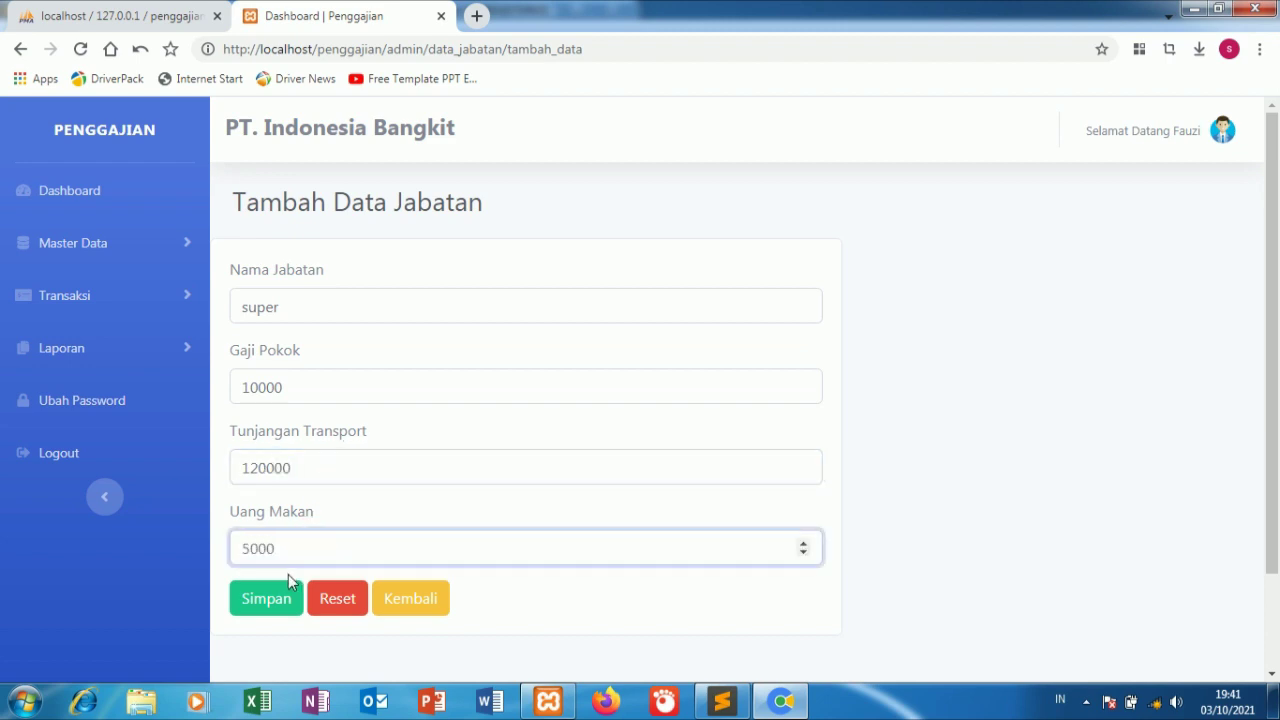
click(281, 603)
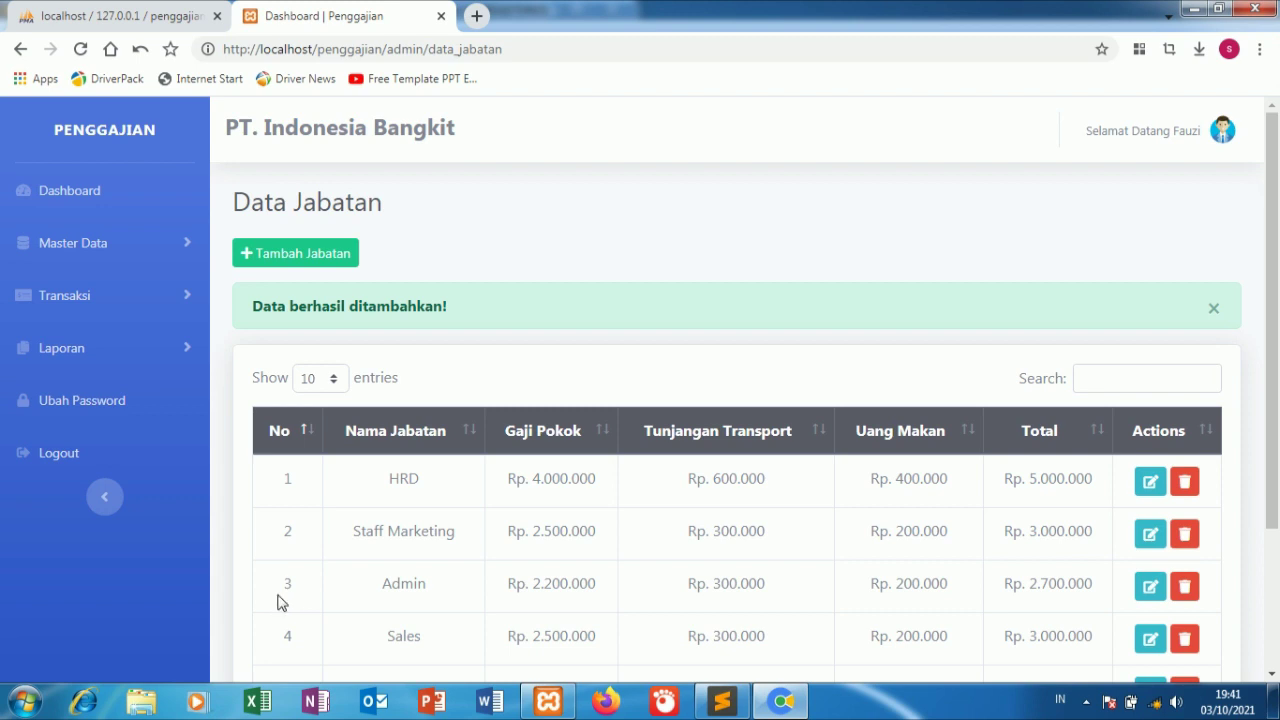
scroll(281, 601, down, 1)
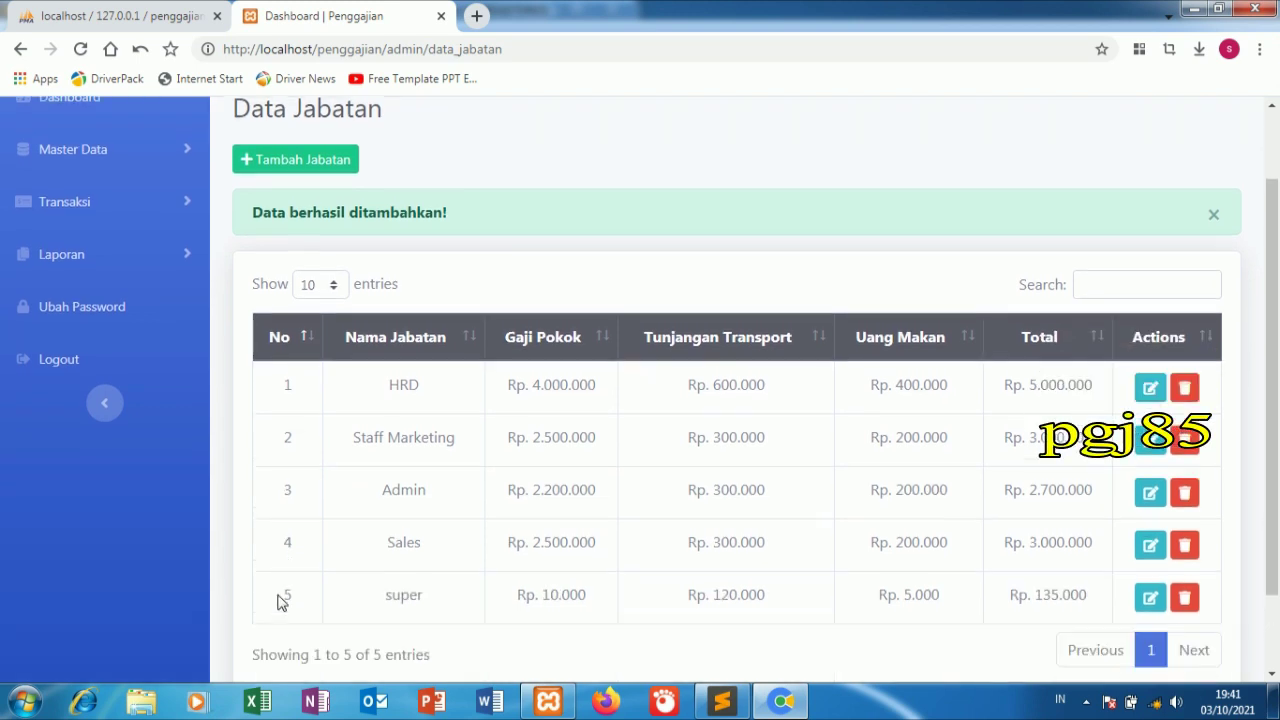
scroll(174, 365, up, 1)
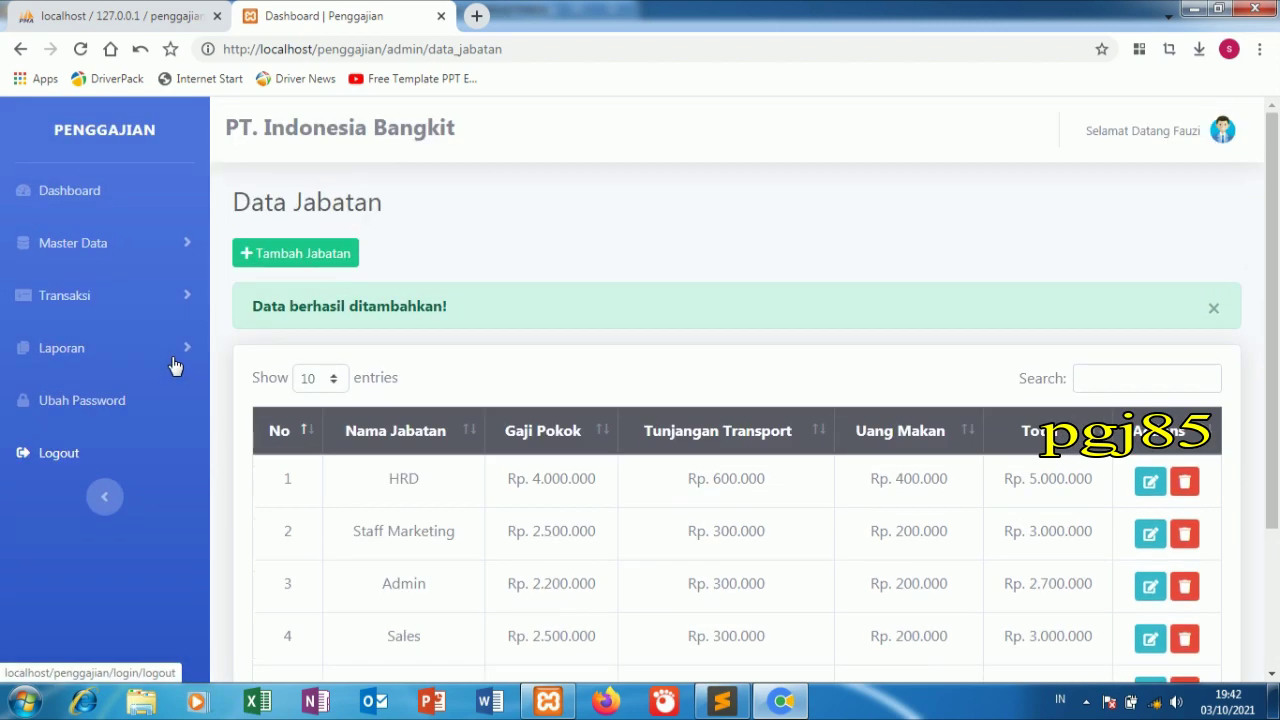
- Go to the Data Absensi page and open the form for entering employee attendance
click(127, 304)
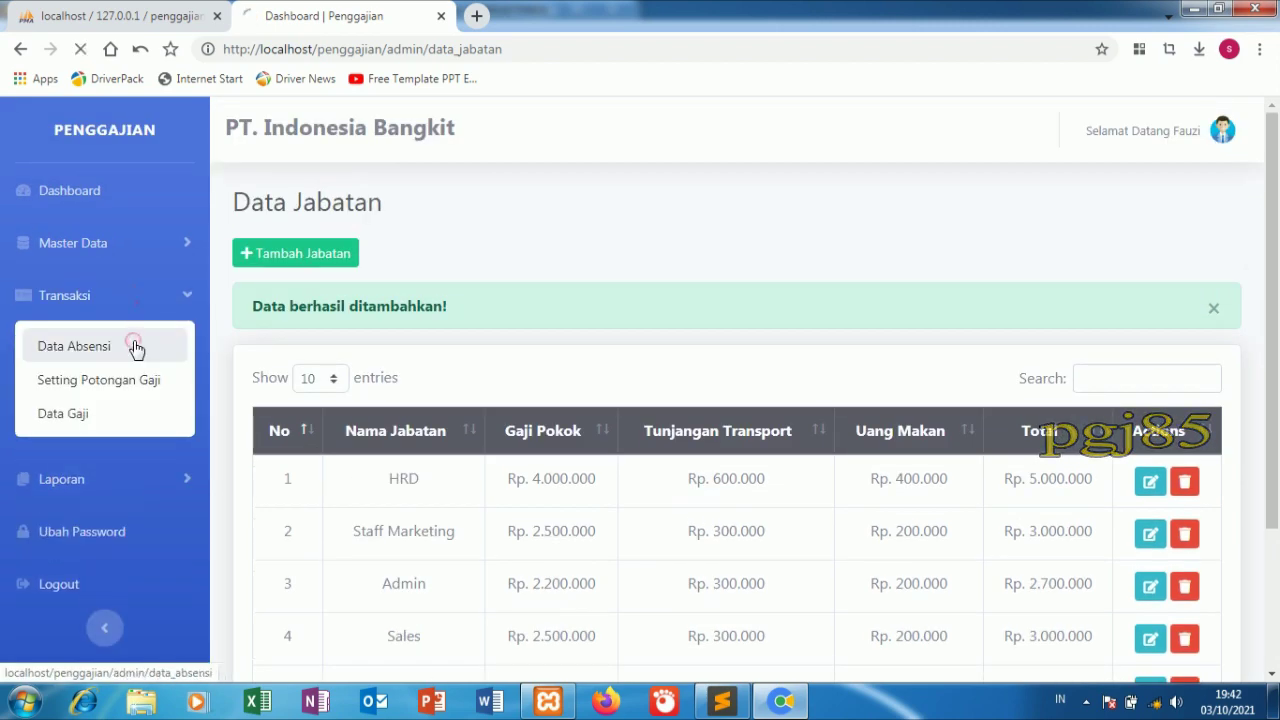
click(134, 346)
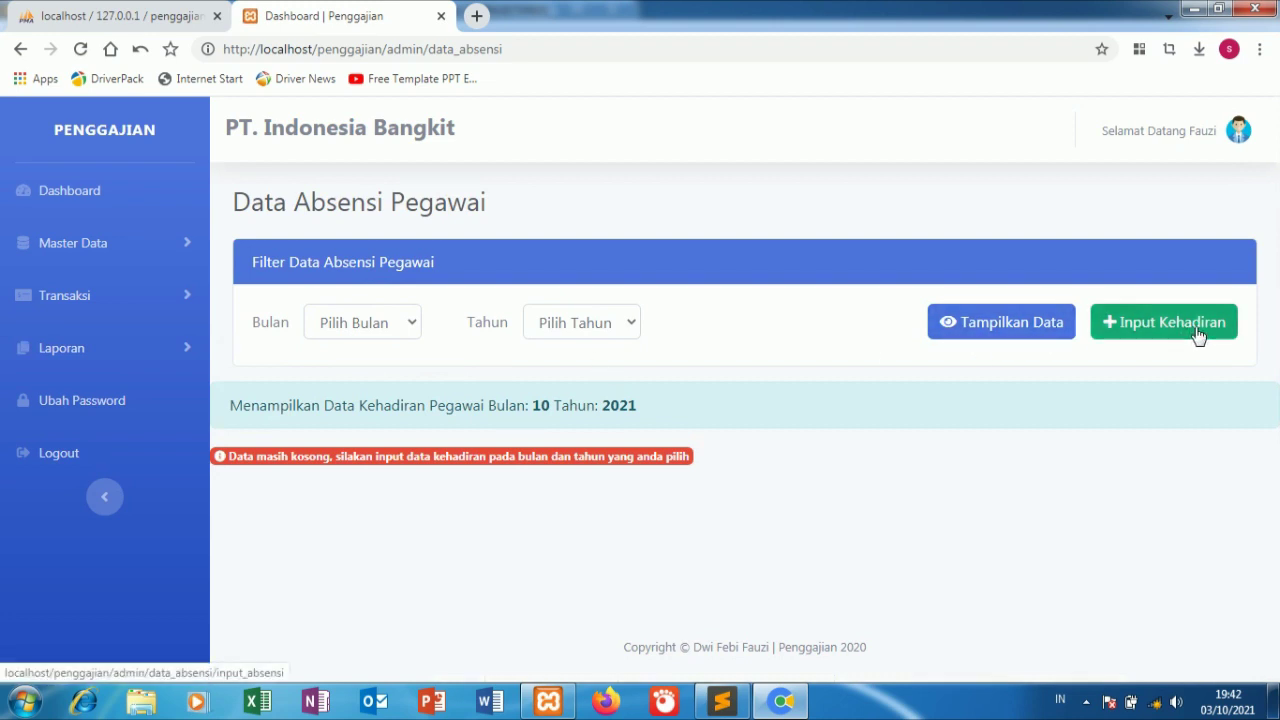
click(352, 330)
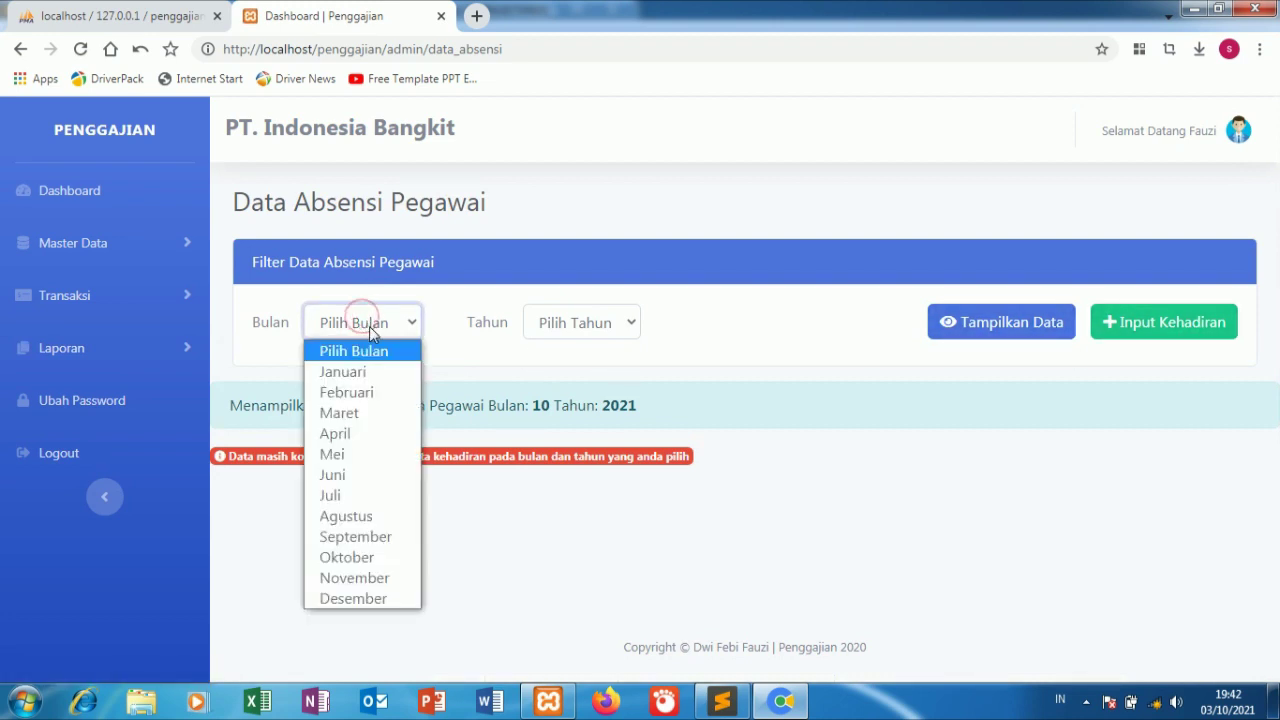
click(1240, 330)
click(1214, 325)
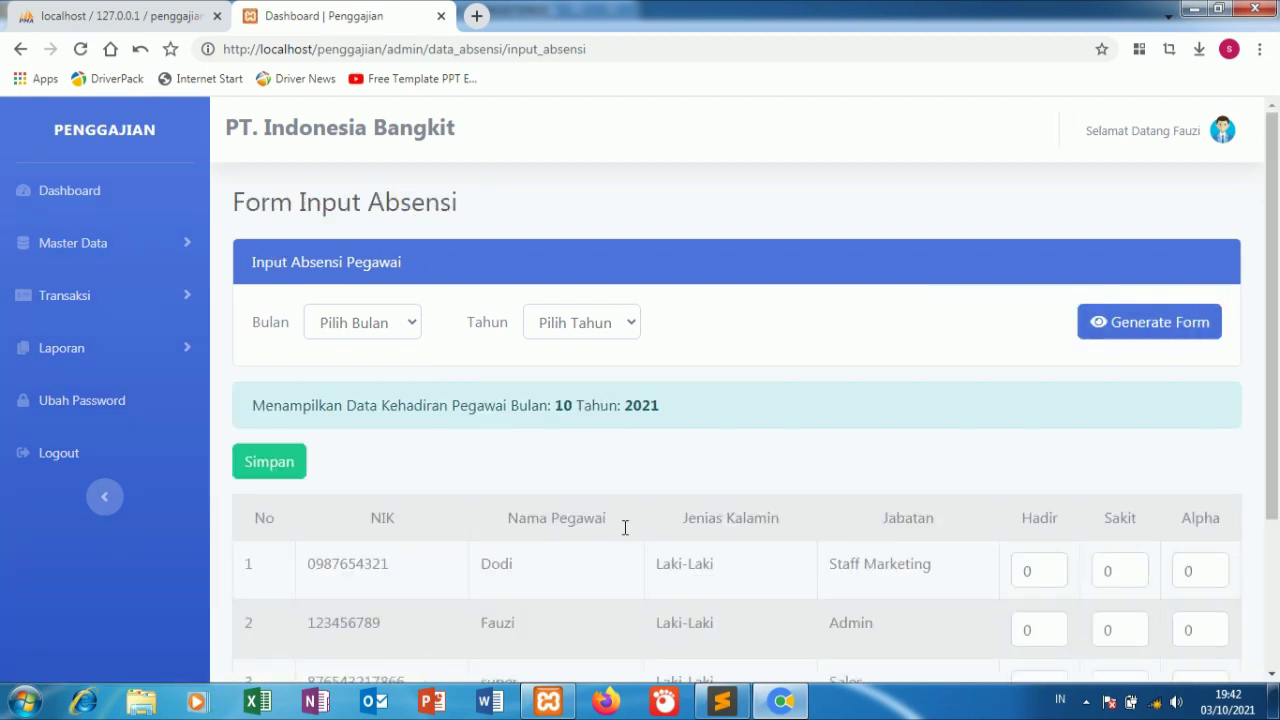
- Enter 4 for Hadir and 1 for Sakit in the Staff Marketing employee's attendance row
scroll(715, 538, down, 2)
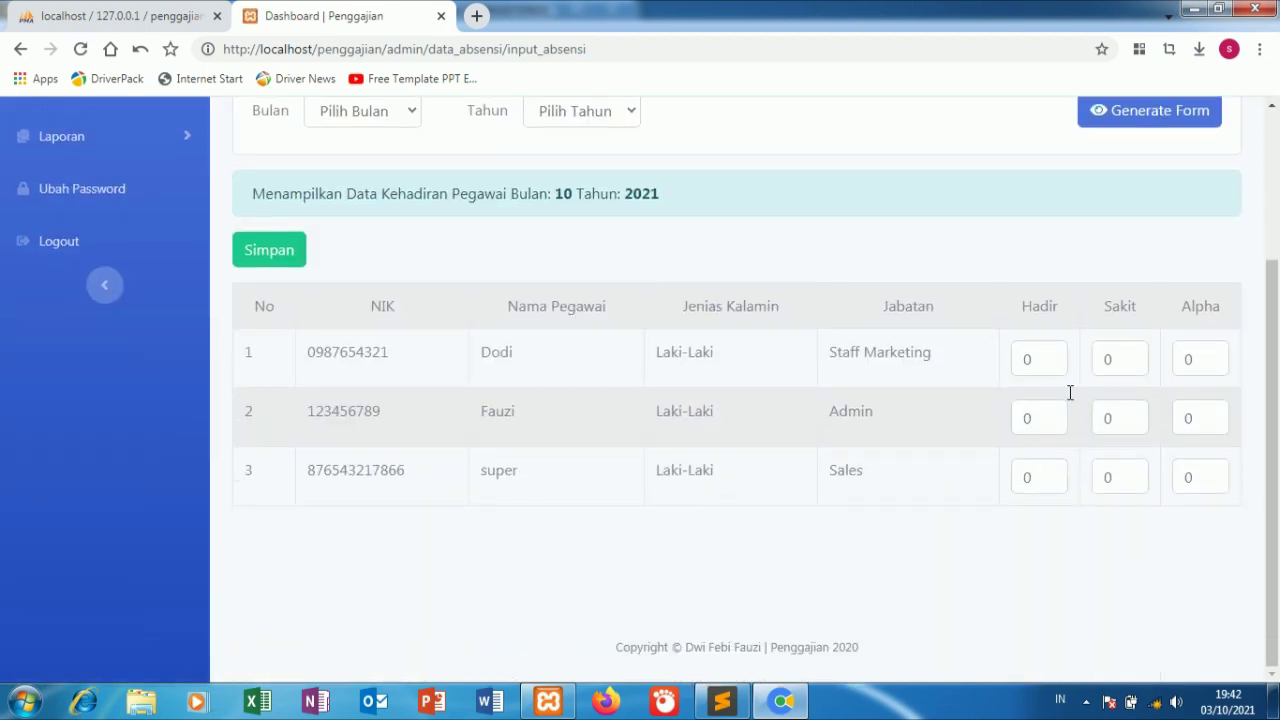
click(1055, 357)
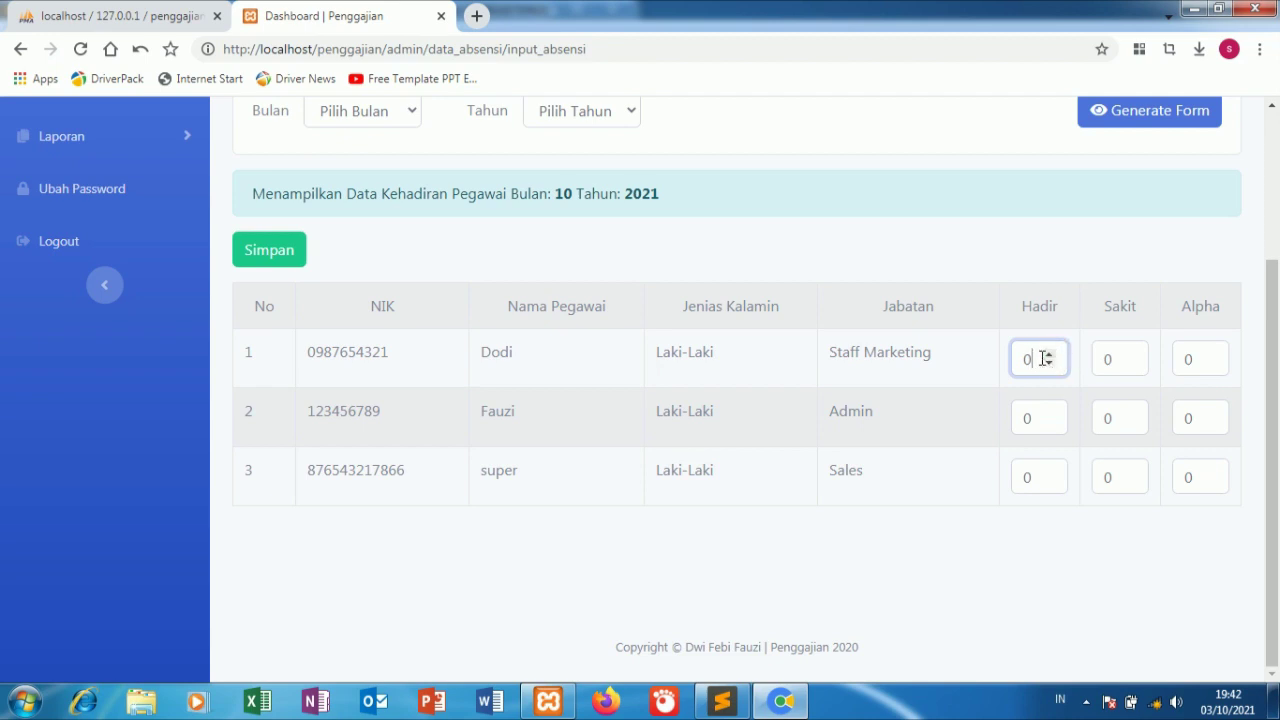
key(BackSpace)
text(4)
click(1112, 352)
key(BackSpace)
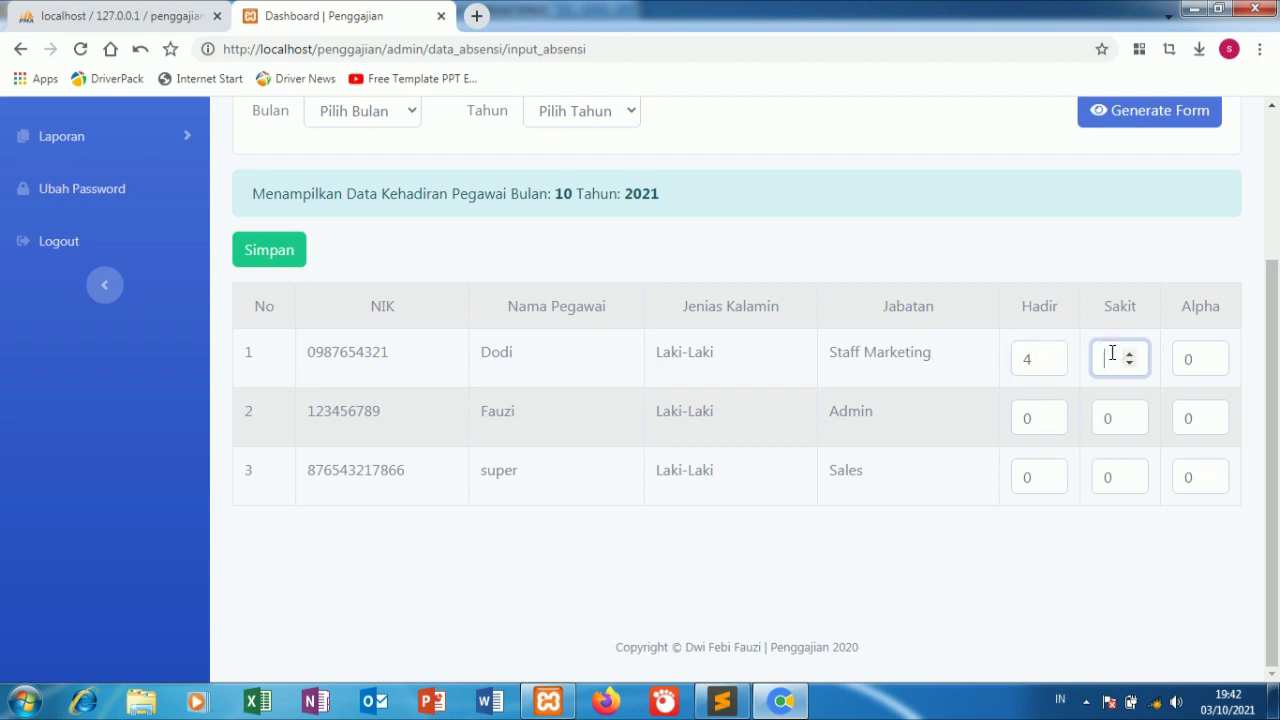
text(1)
- Set Hadir to 6 and Sakit to 2 in the Admin employee's attendance row
click(1049, 414)
click(1049, 414)
click(1049, 414)
click(1049, 414)
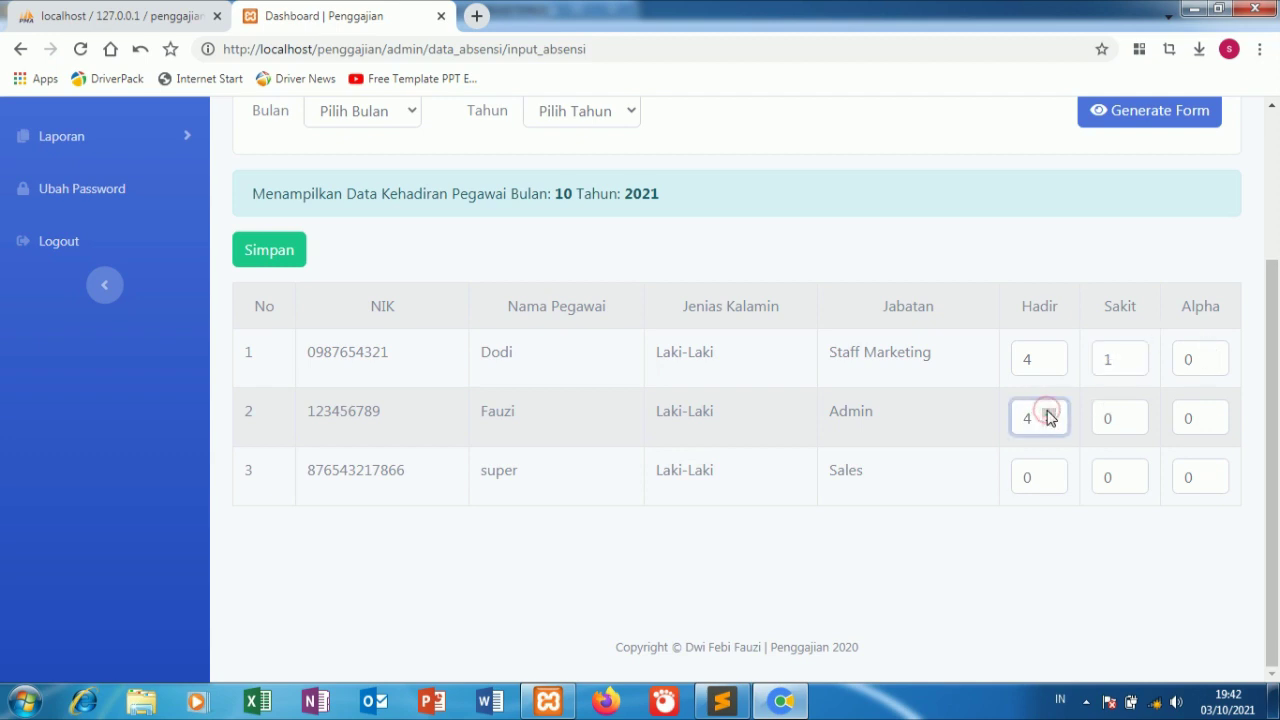
click(1049, 414)
click(1049, 414)
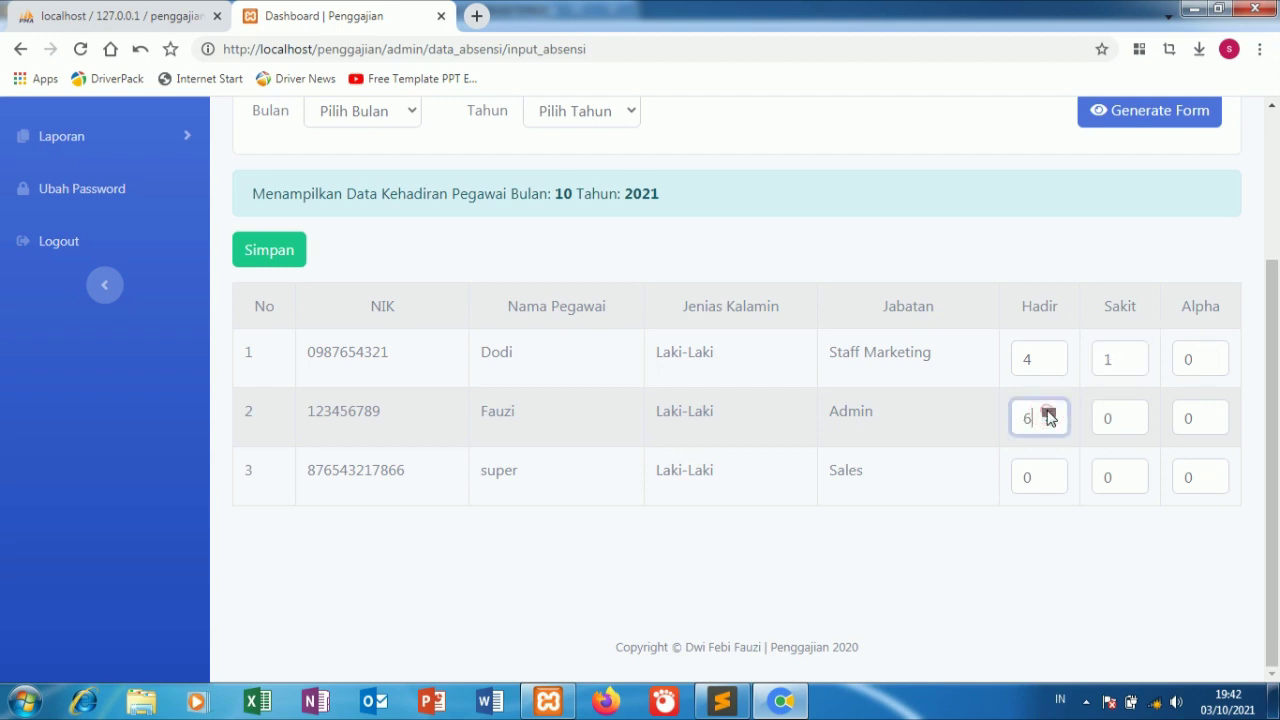
click(1128, 425)
click(1129, 415)
click(1129, 415)
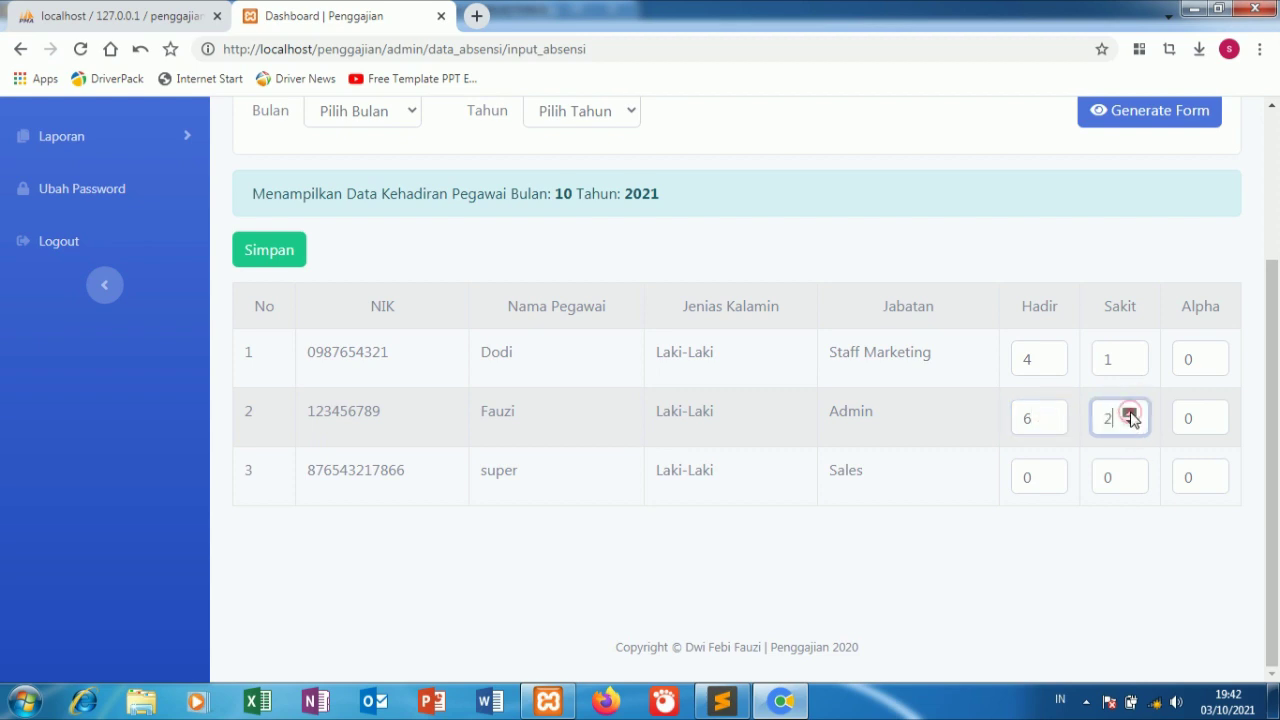
- Set Alpha to 1 for the Admin employee and Hadir 1, Sakit 2, Alpha 1 for the Sales employee, and save the attendance
click(1210, 414)
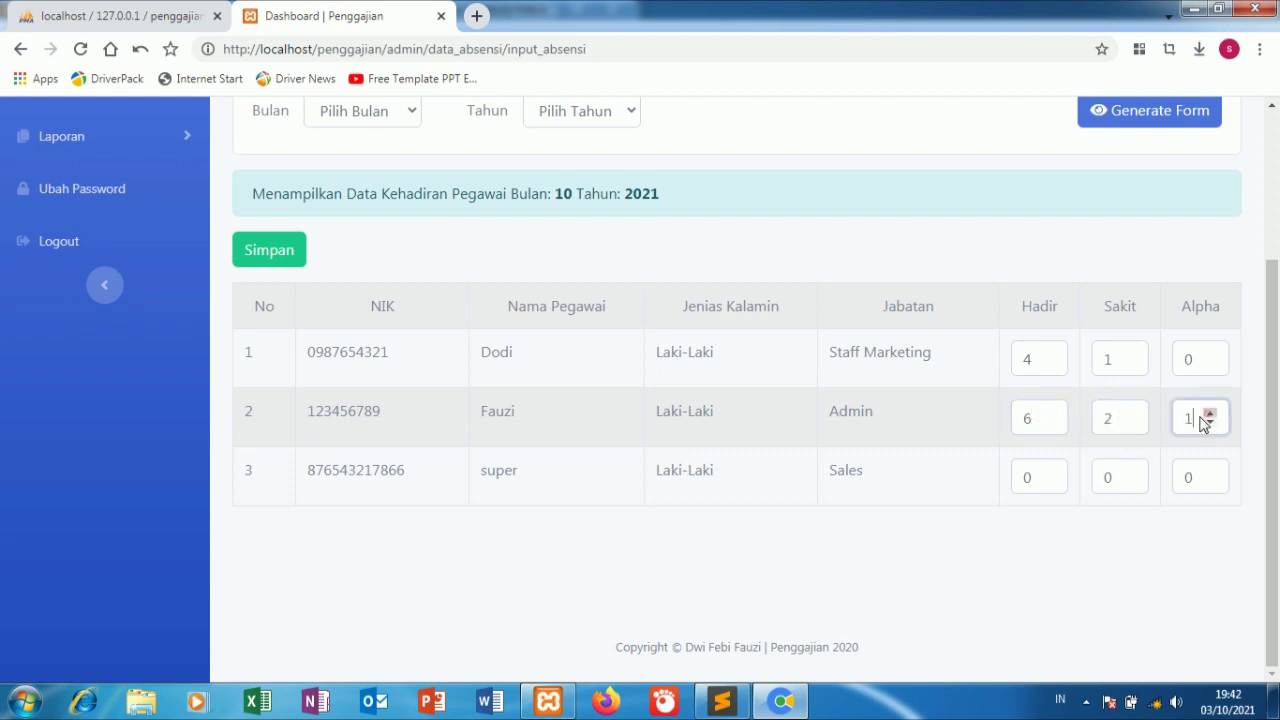
click(1049, 476)
click(1049, 472)
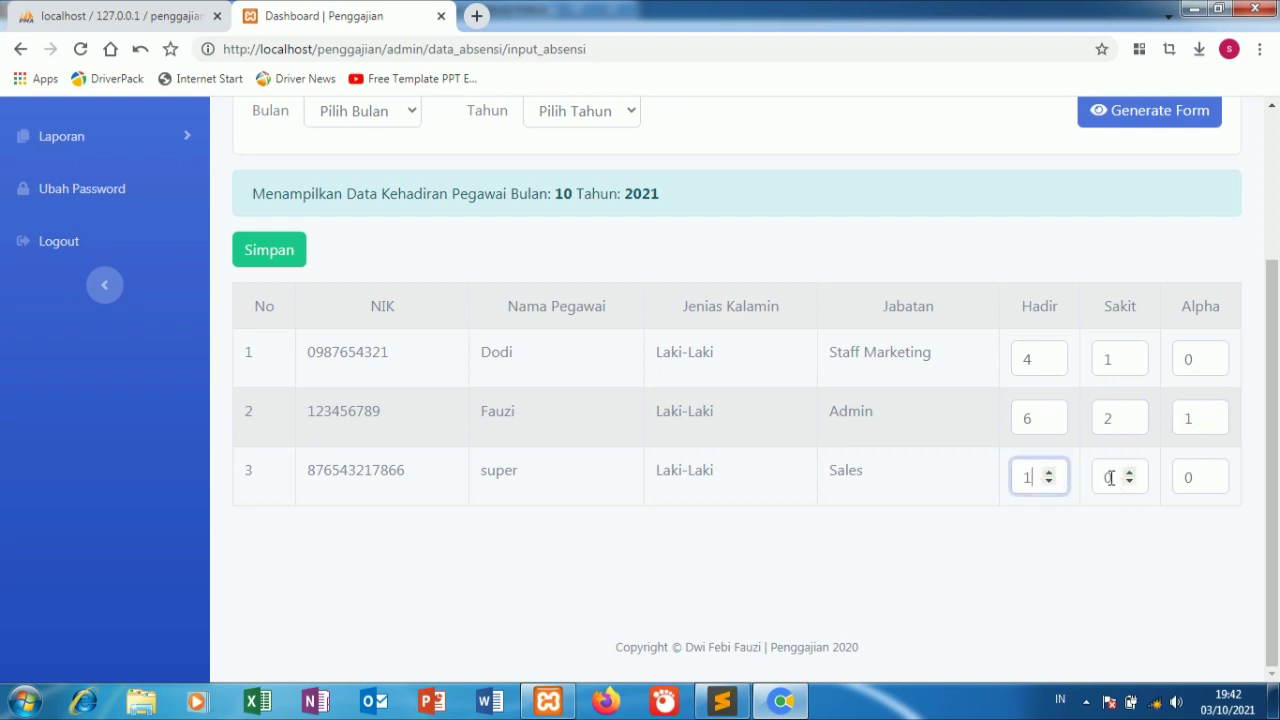
click(1129, 472)
click(1129, 472)
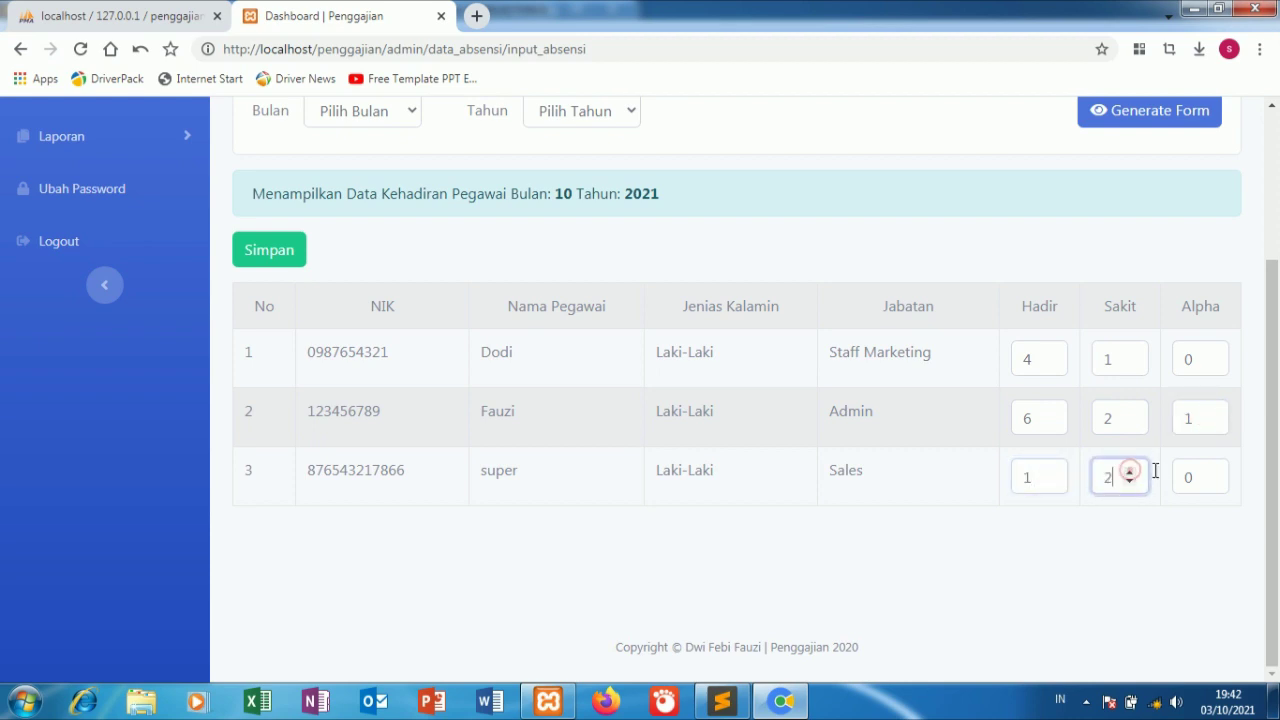
click(1210, 472)
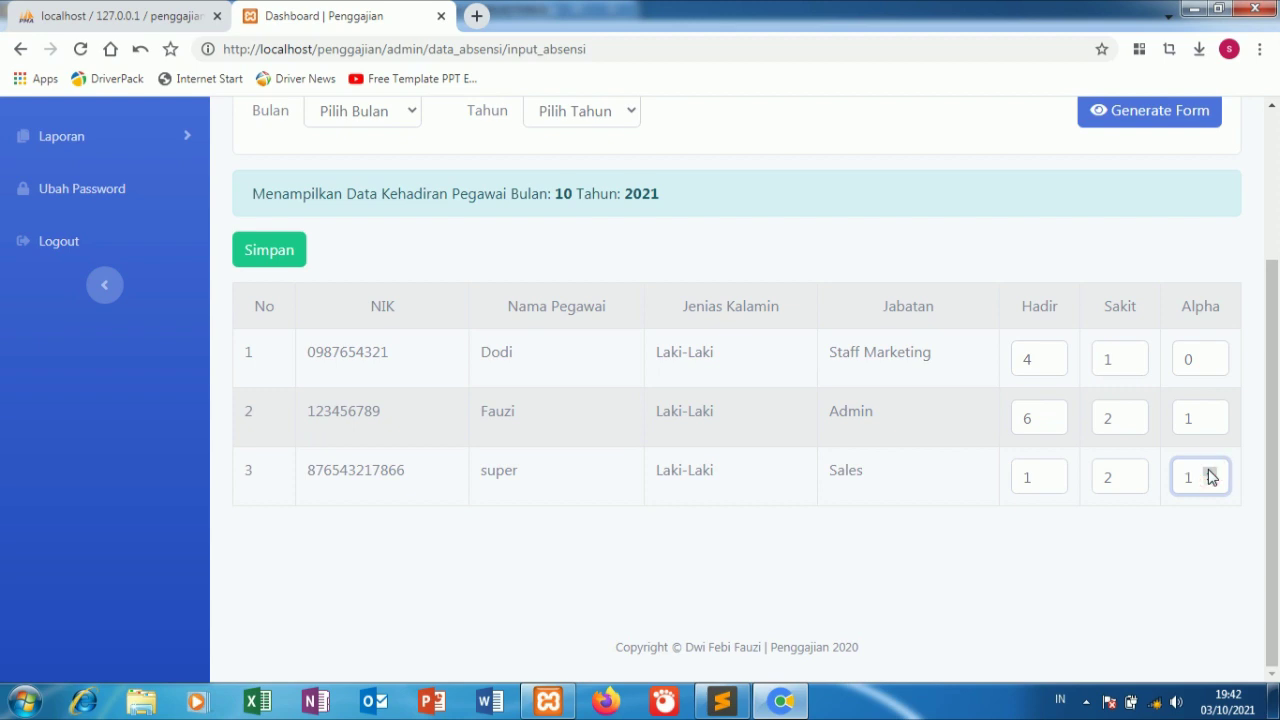
click(275, 258)
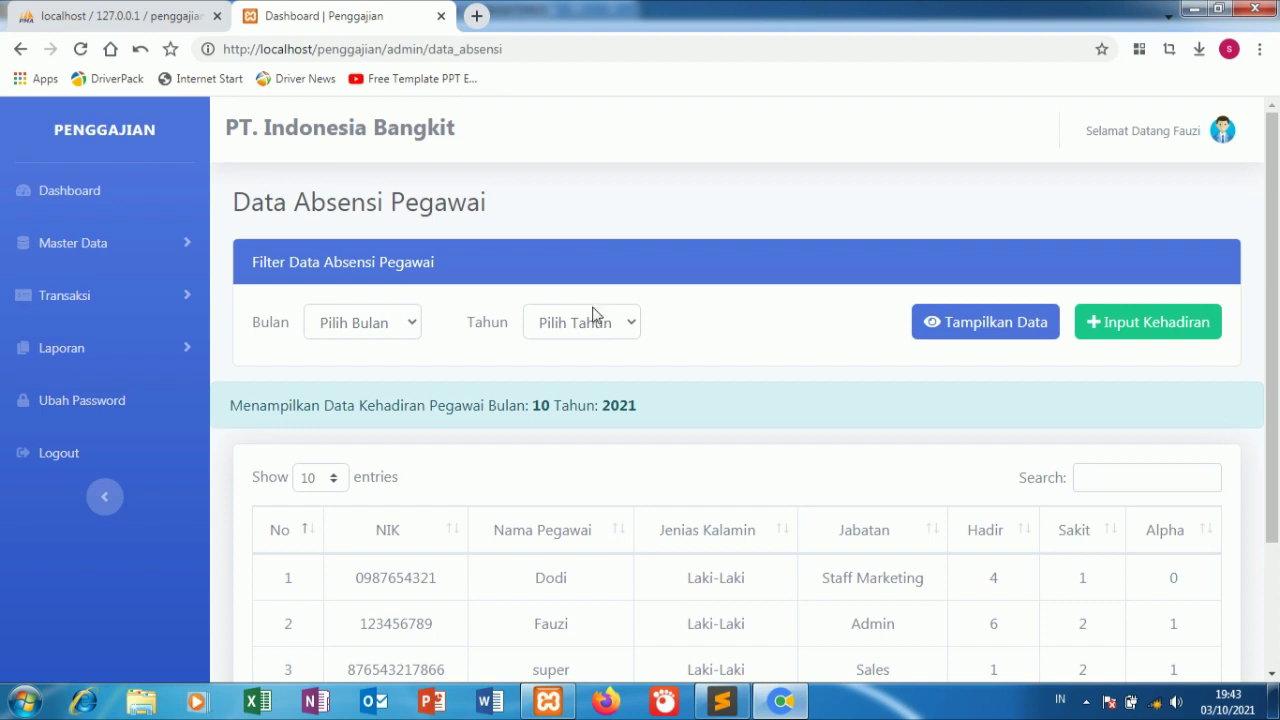
- Display the attendance data without choosing a month or year and review each employee's Hadir, Sakit and Alpha entries
click(1000, 328)
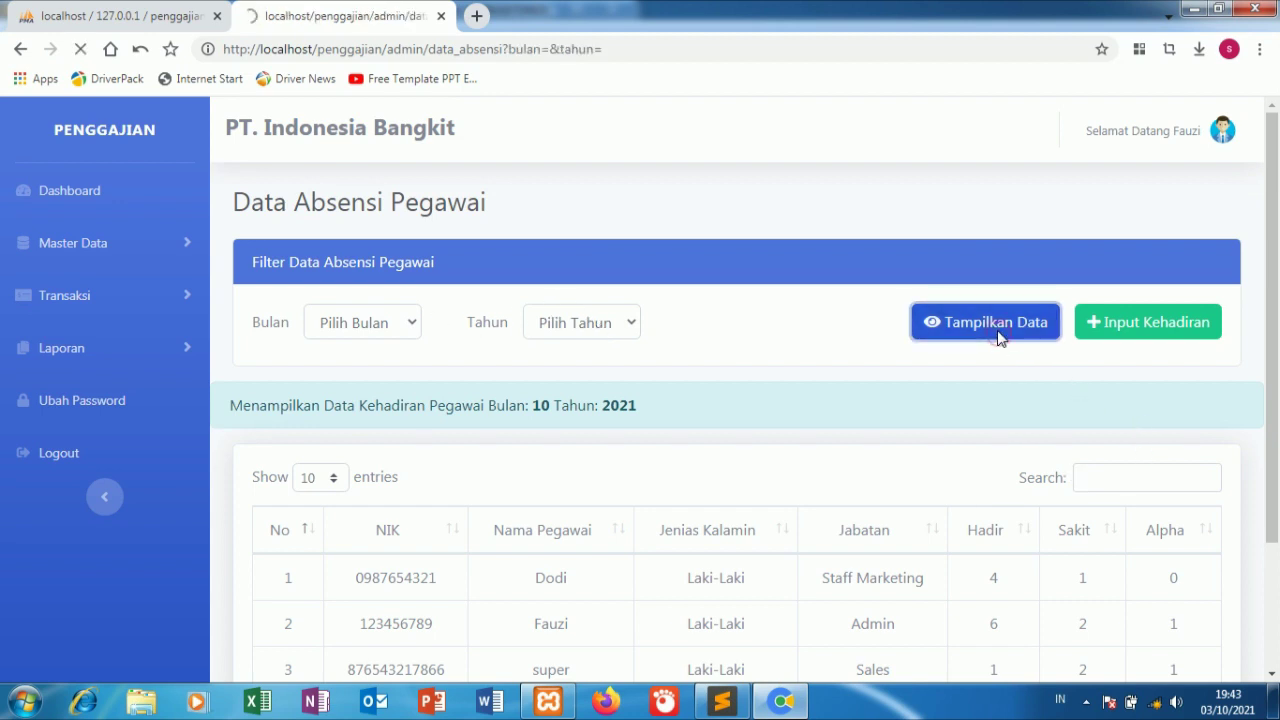
scroll(962, 364, down, 2)
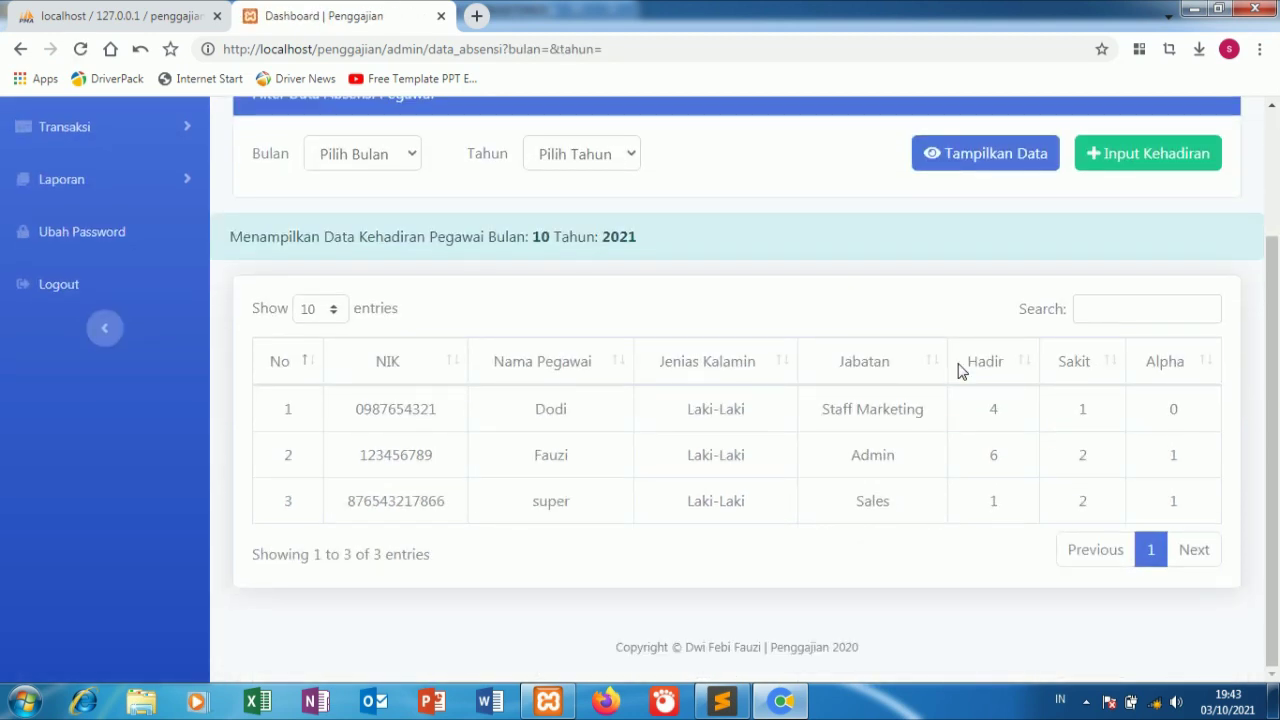
scroll(654, 398, up, 2)
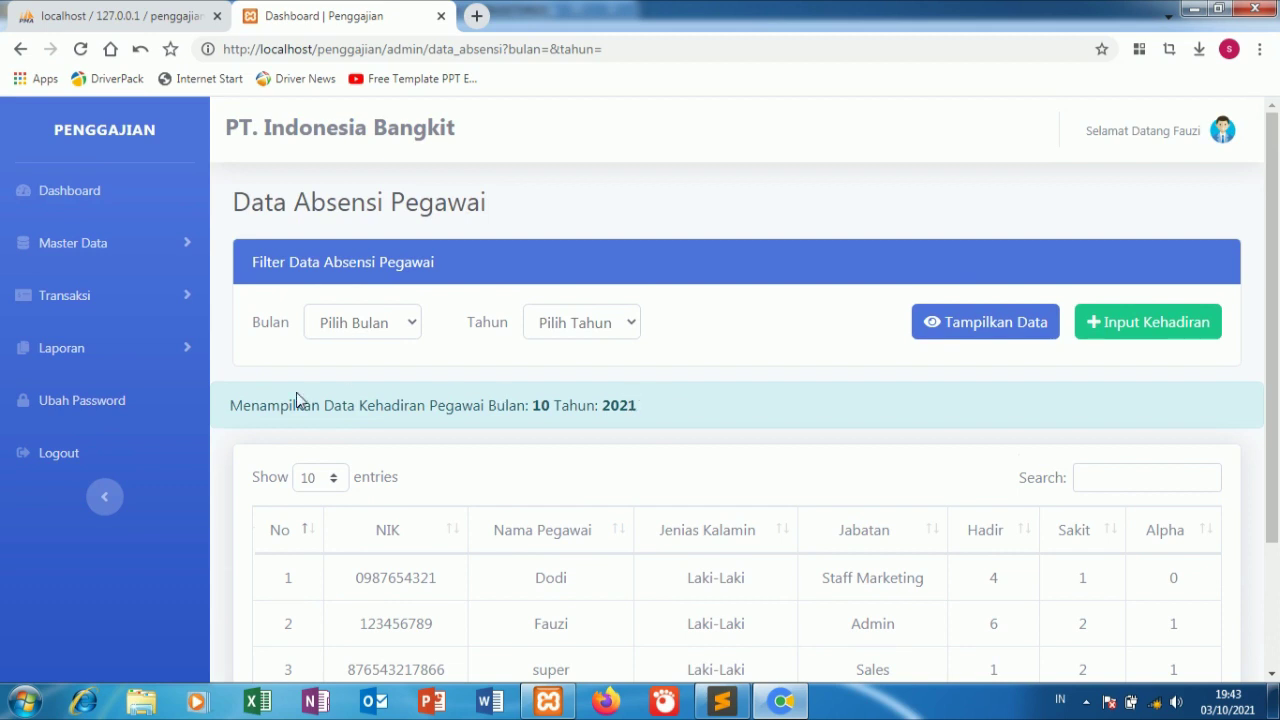
- Go to the Setting Potongan Gaji page and view the blank Tambah Potongan form, closing it without adding a deduction
click(123, 293)
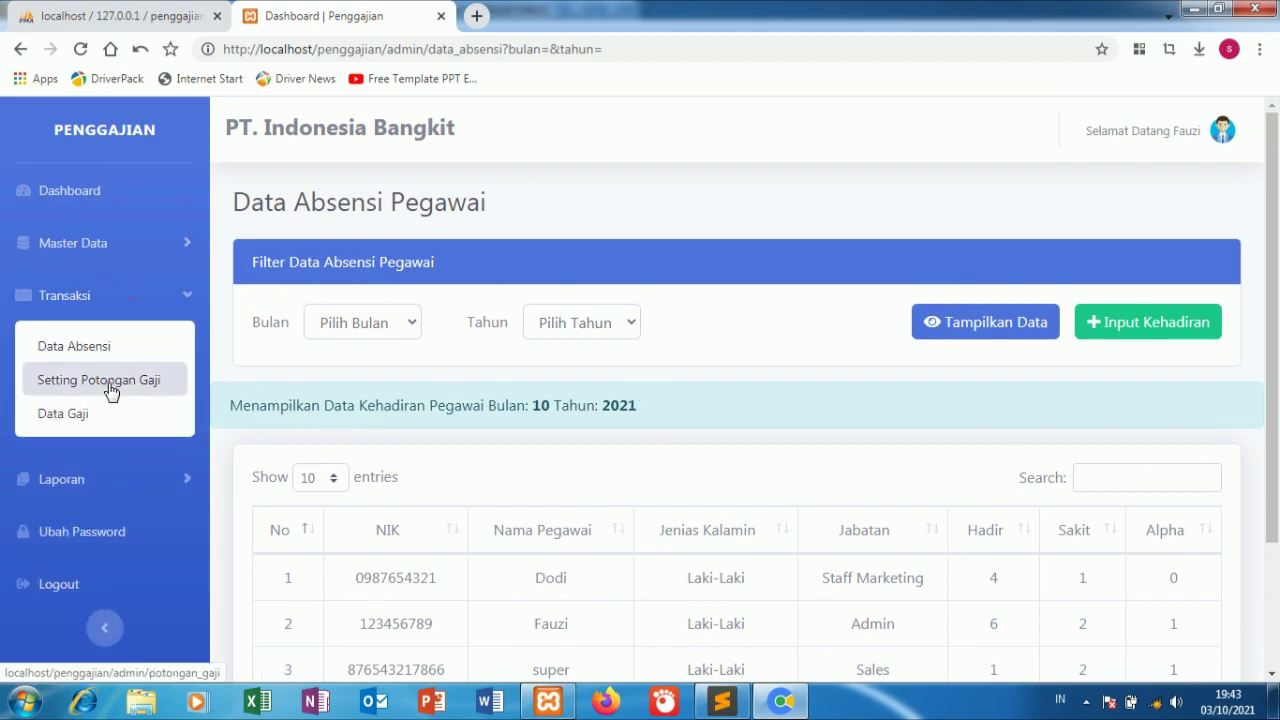
click(111, 390)
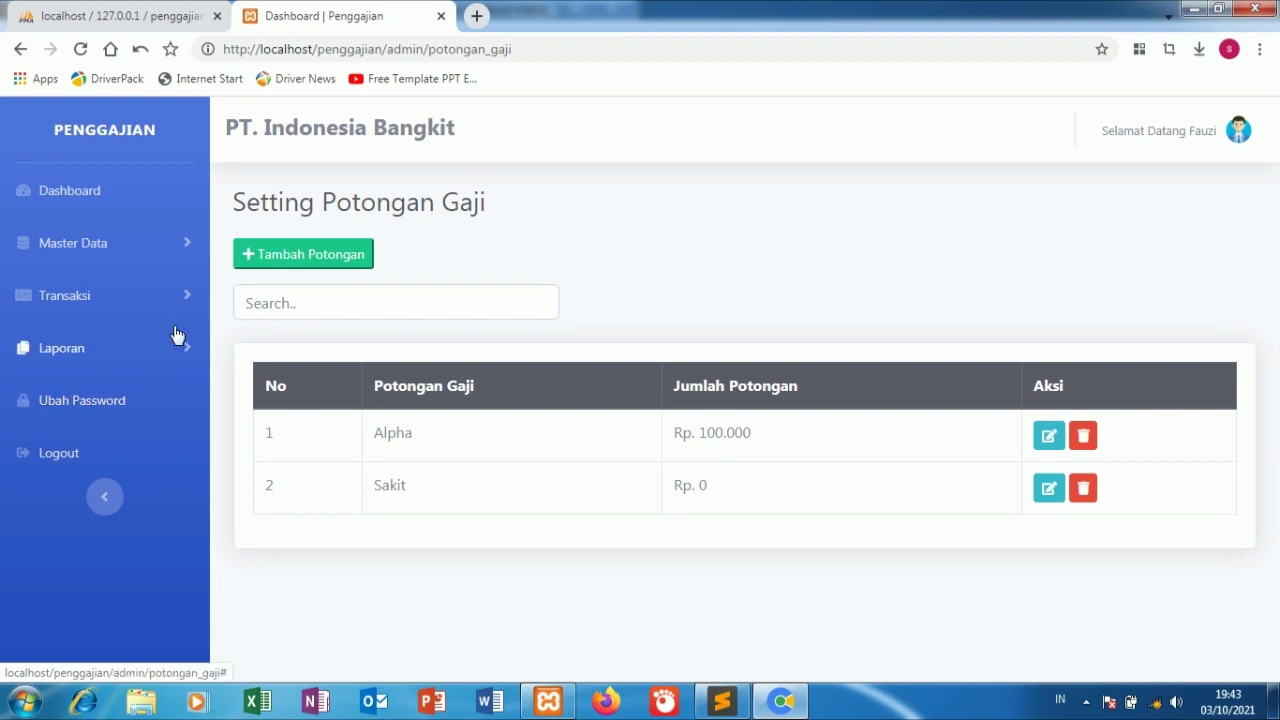
click(288, 264)
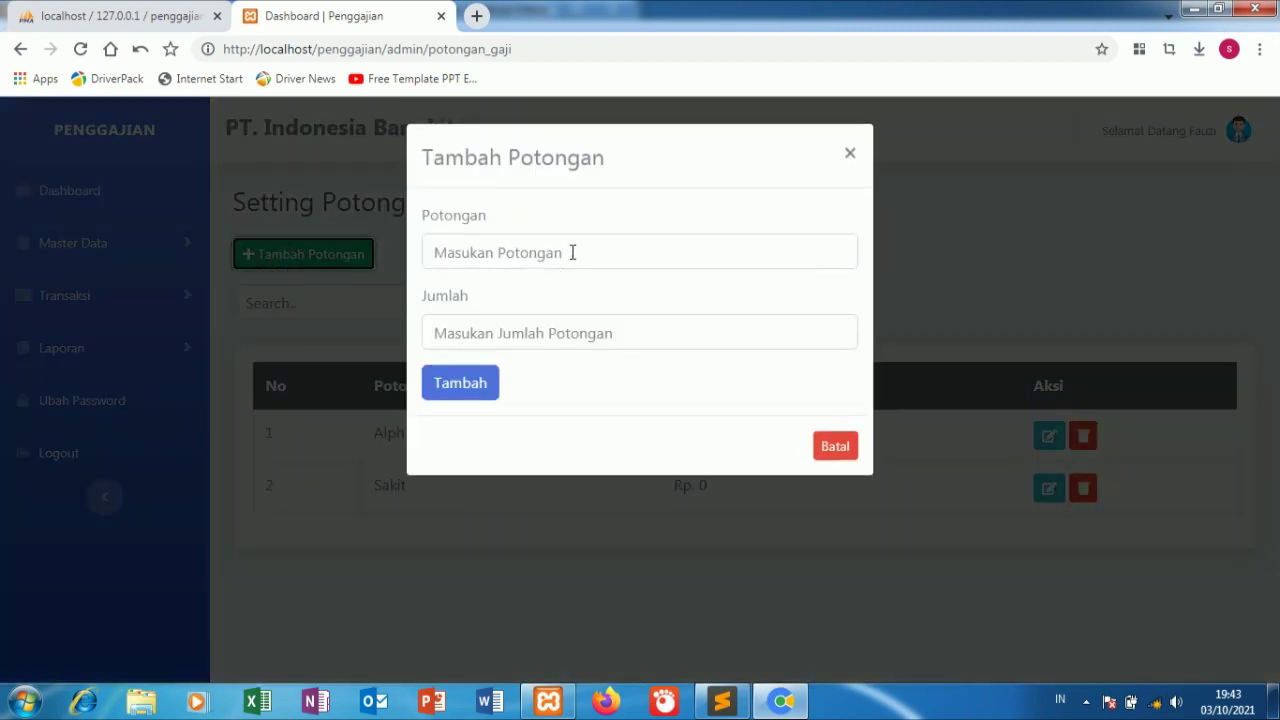
click(571, 252)
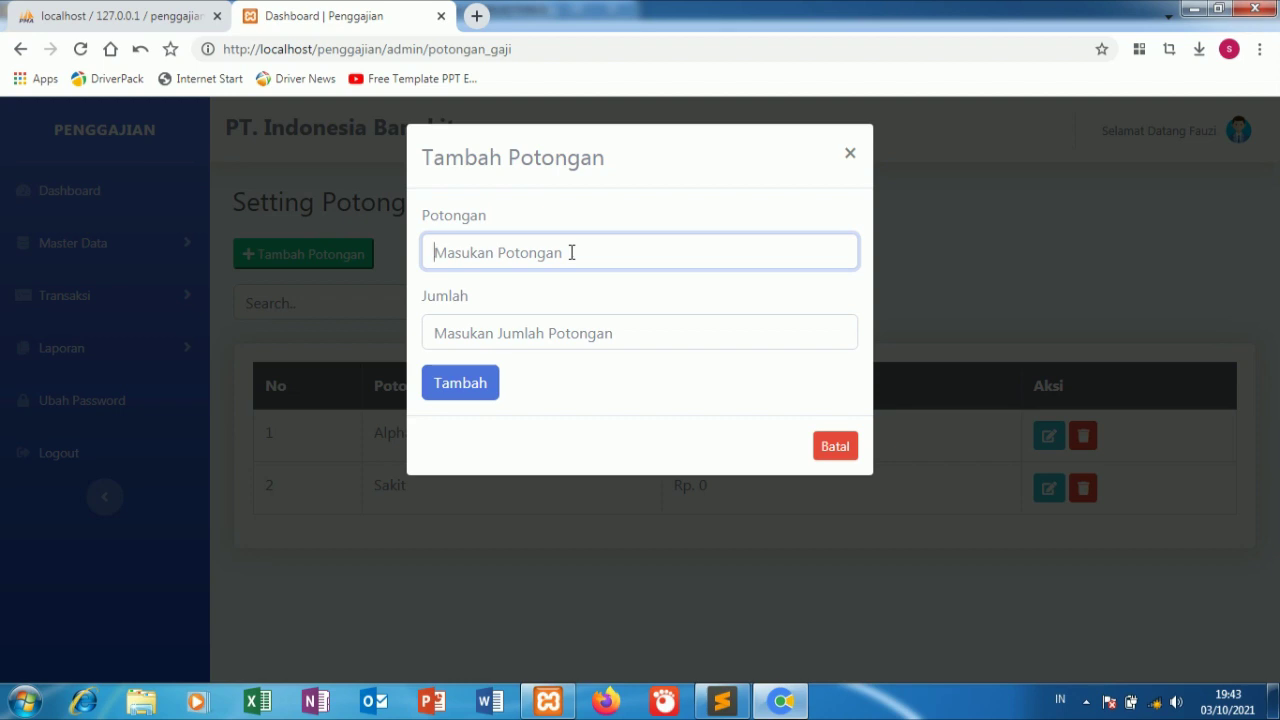
click(851, 154)
- Go to the Data Gaji page and review the employees' salary components, deductions and total pay
click(117, 320)
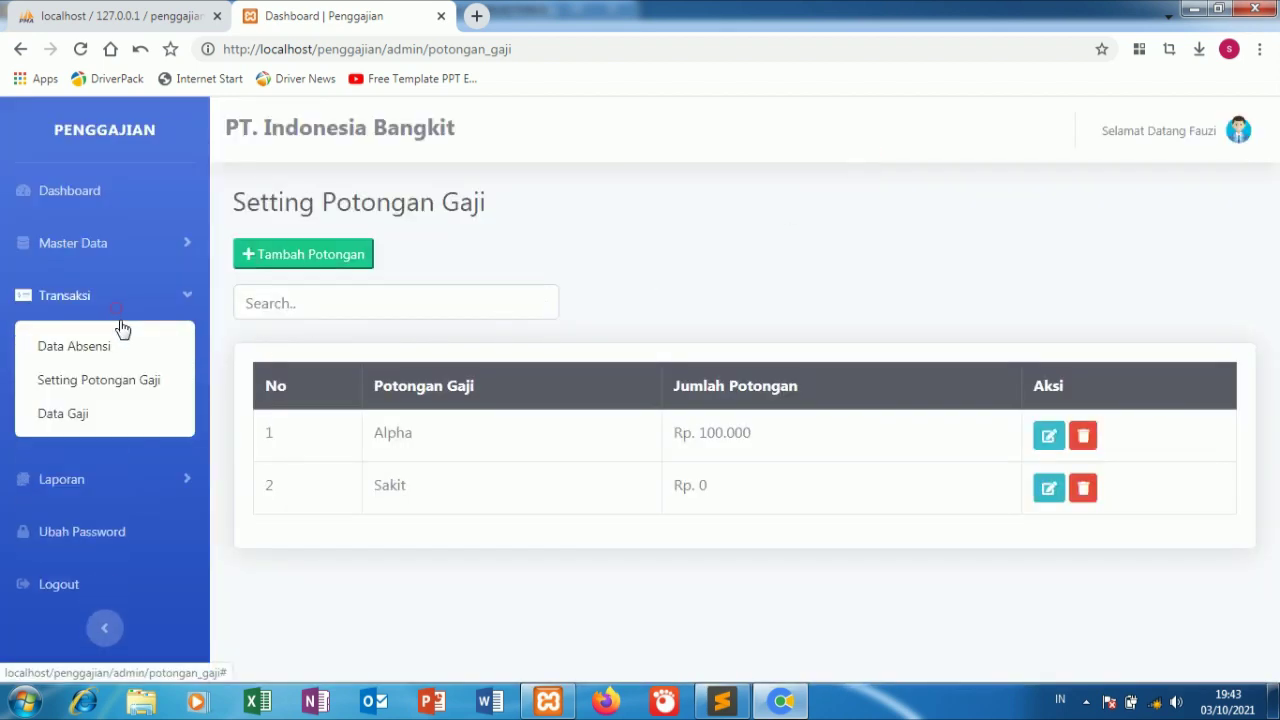
click(106, 417)
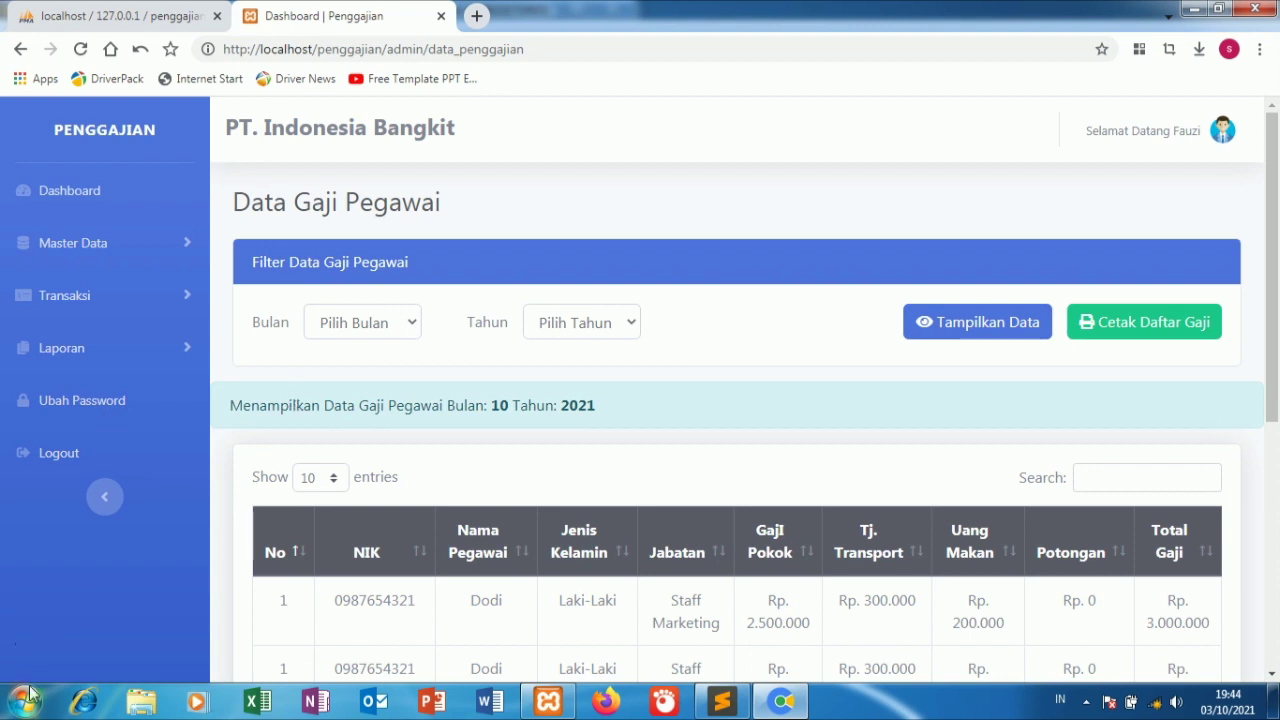
scroll(766, 474, down, 2)
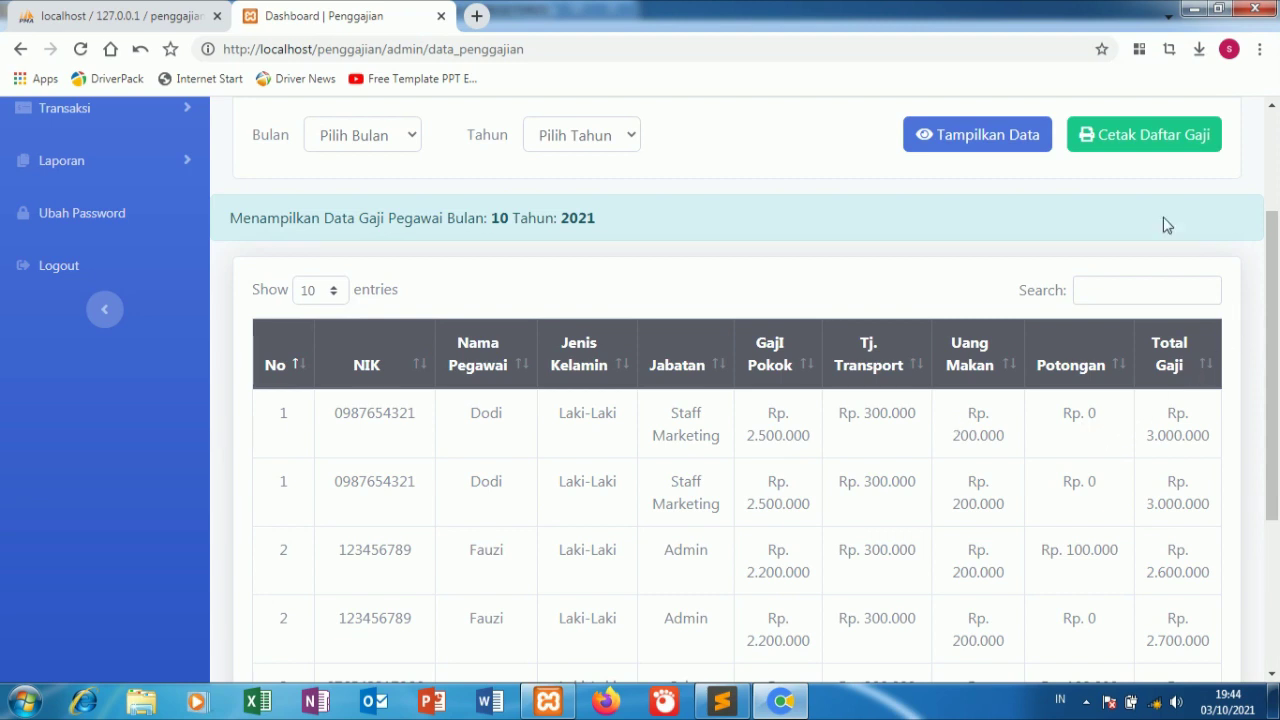
- Preview the printable Daftar Gaji Pegawai salary list, cancel the printing and return to the Data Gaji page
click(1163, 142)
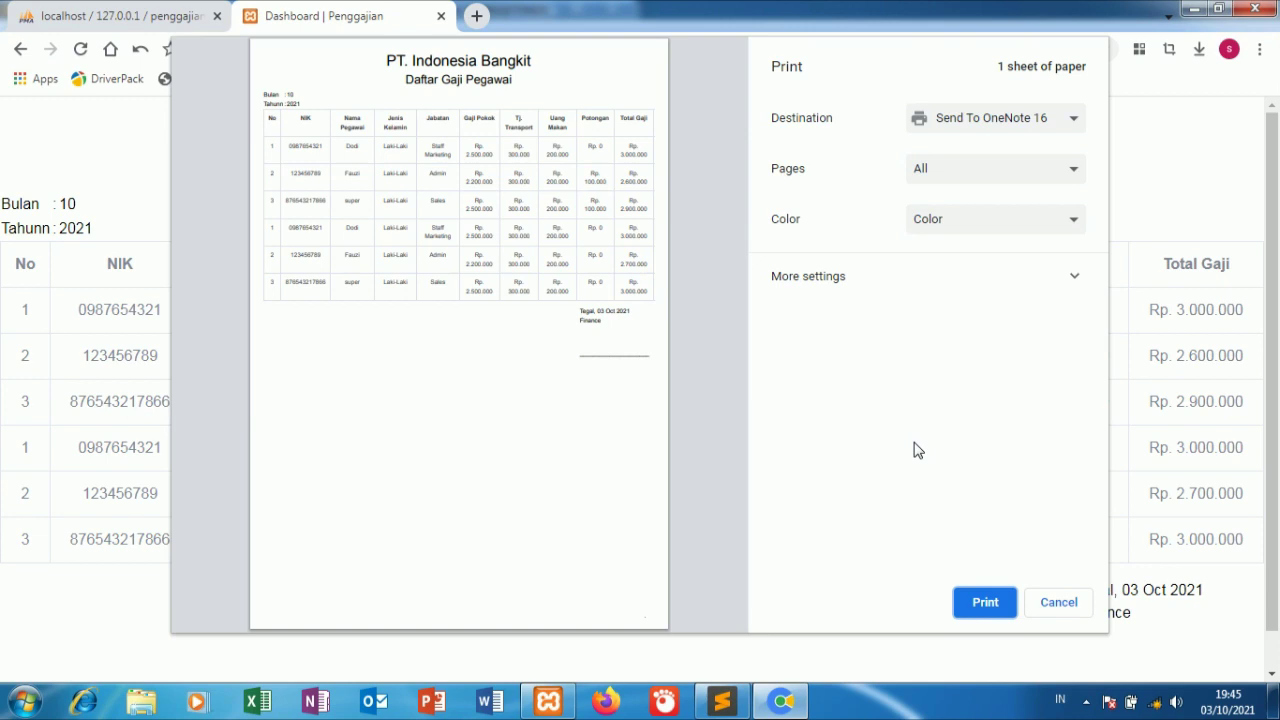
click(1060, 603)
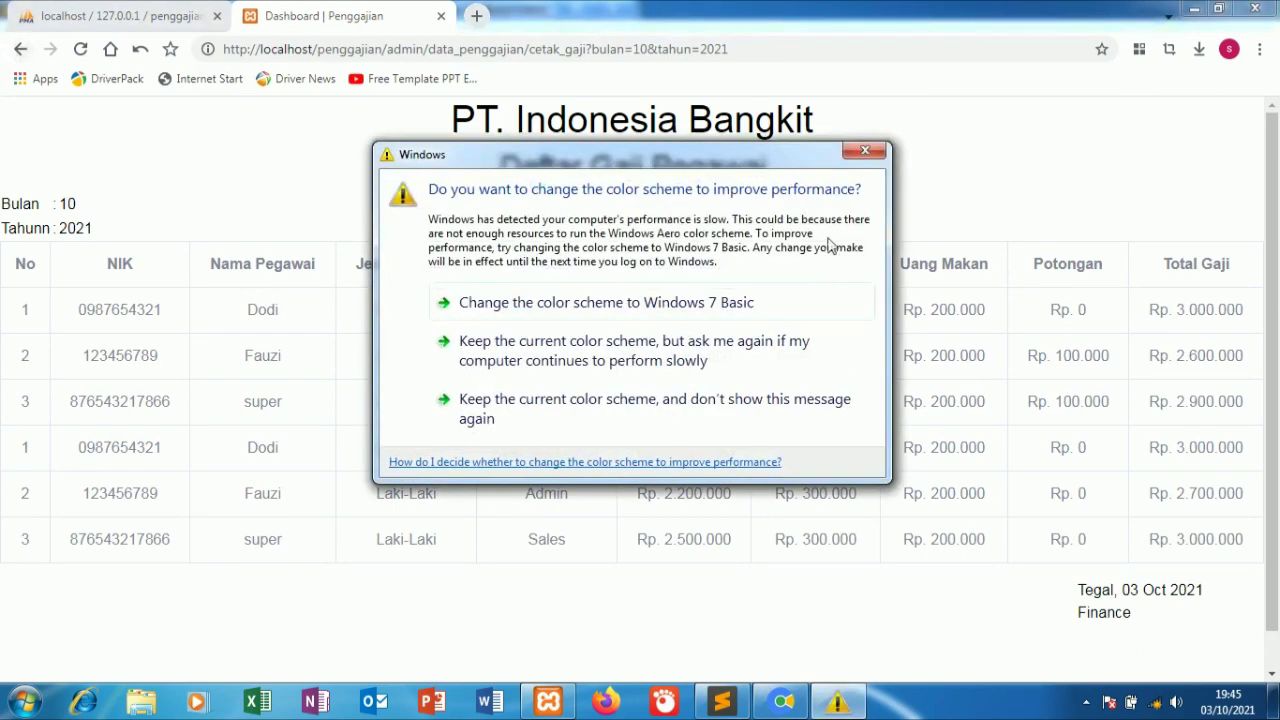
click(865, 150)
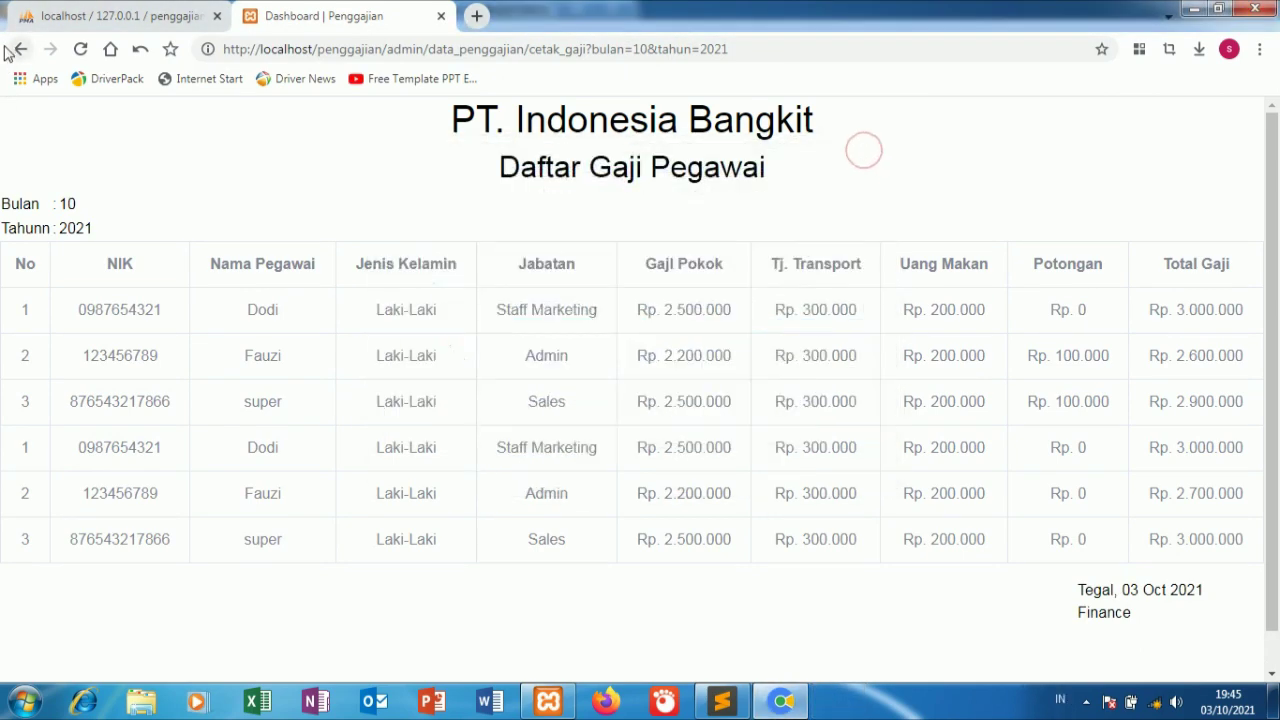
click(20, 49)
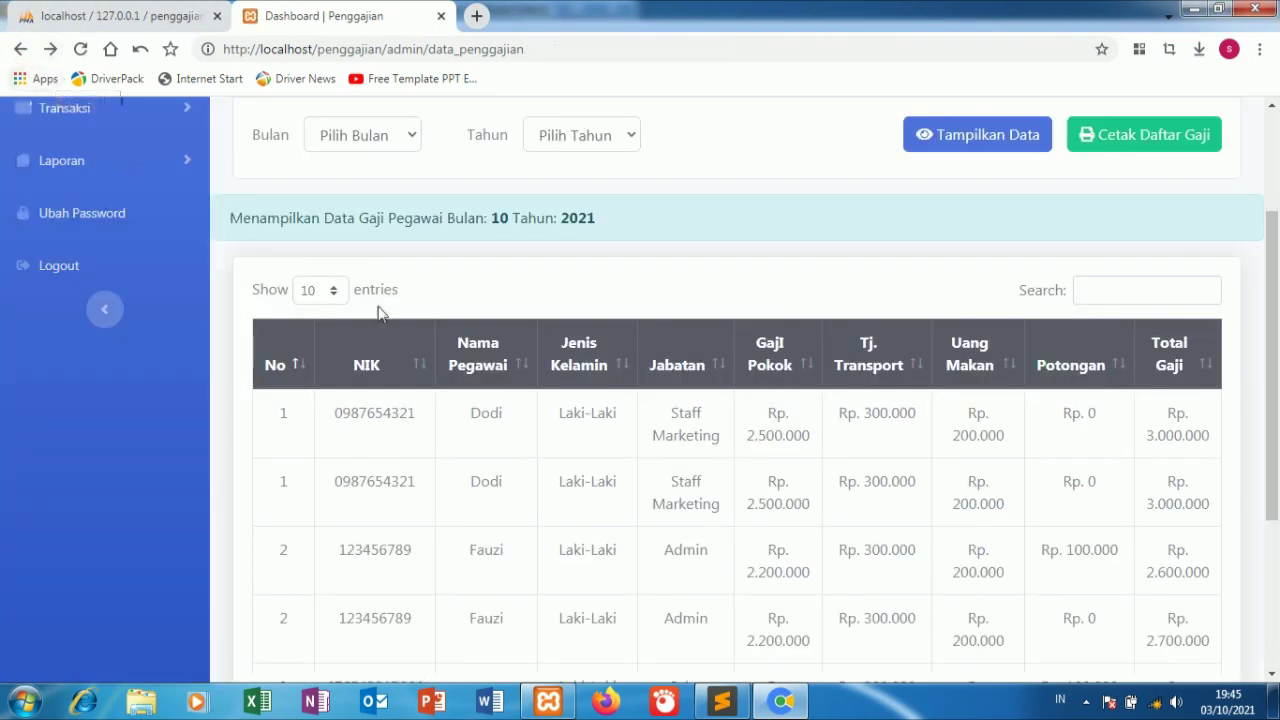
scroll(563, 306, up, 2)
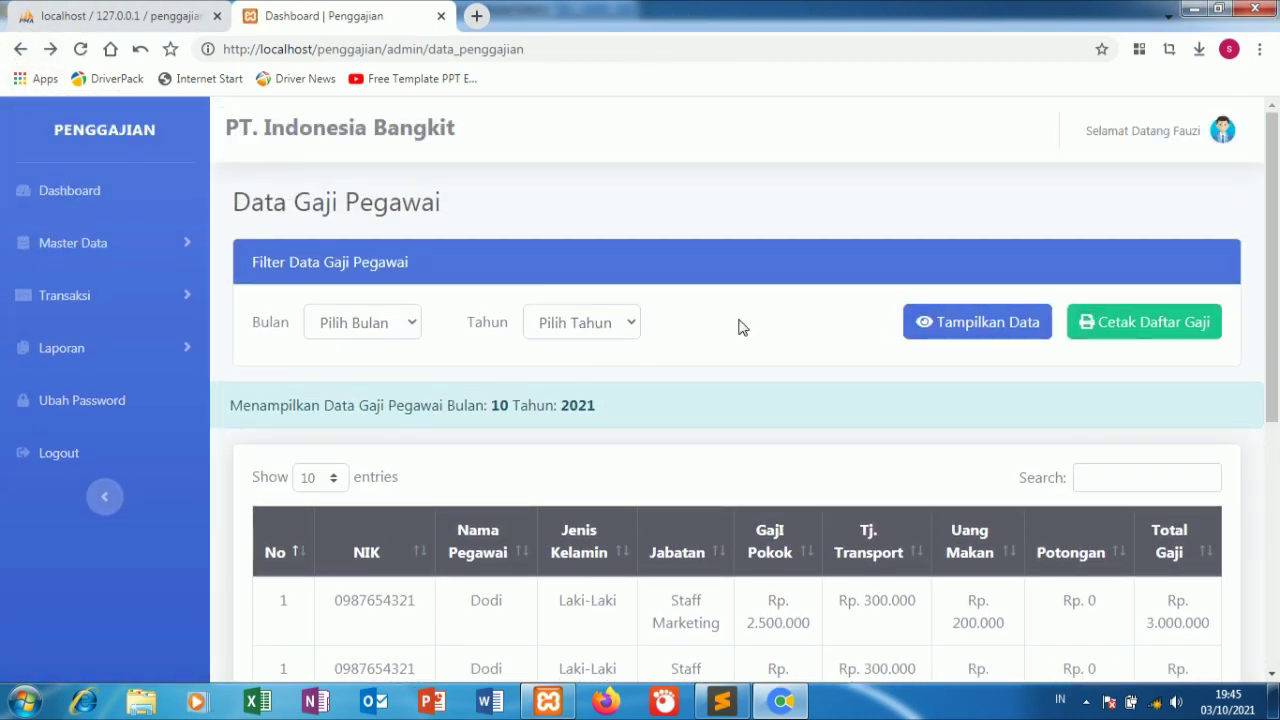
- Generate the Laporan Gaji report for Oktober 2021 and return to its filter form without printing
click(110, 305)
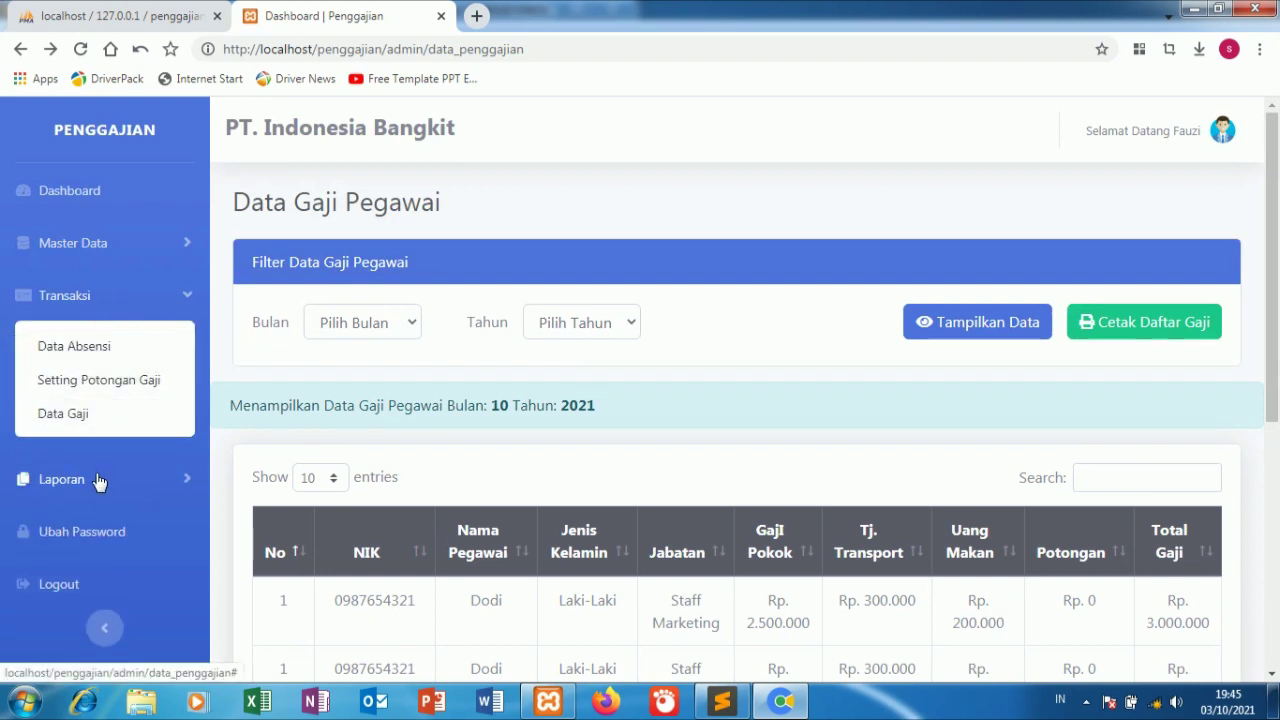
click(98, 482)
click(106, 409)
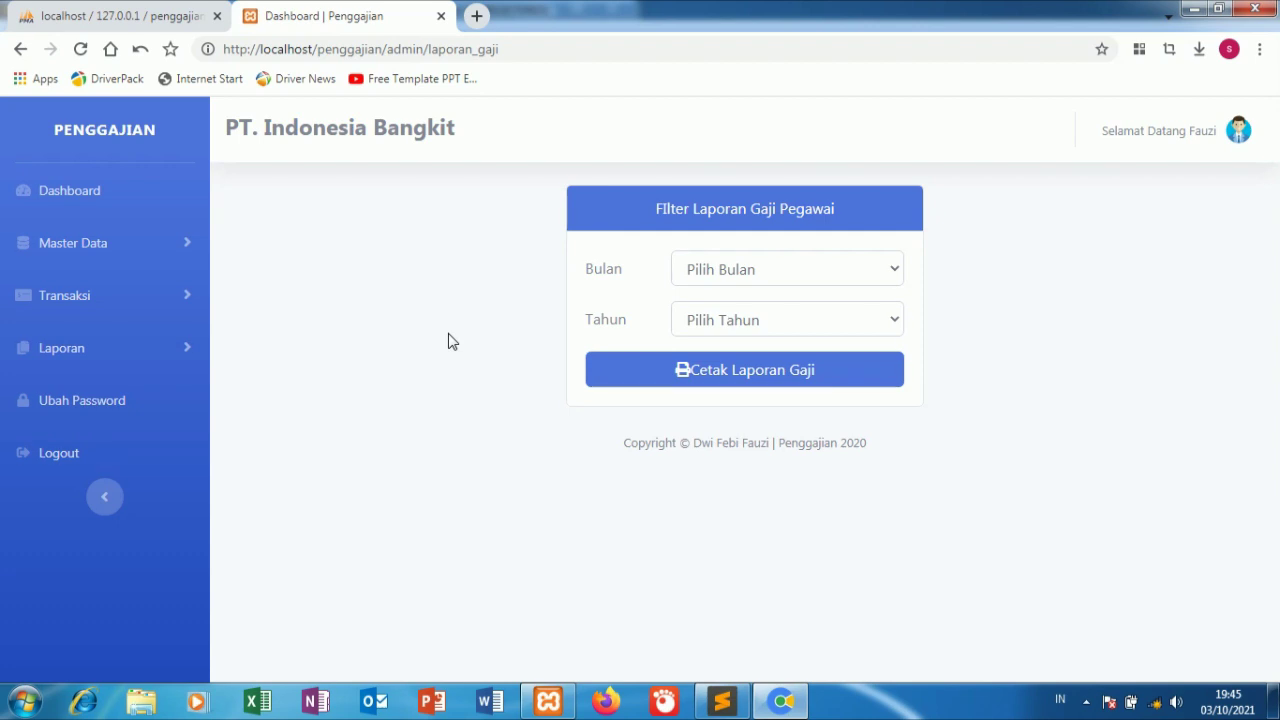
click(722, 282)
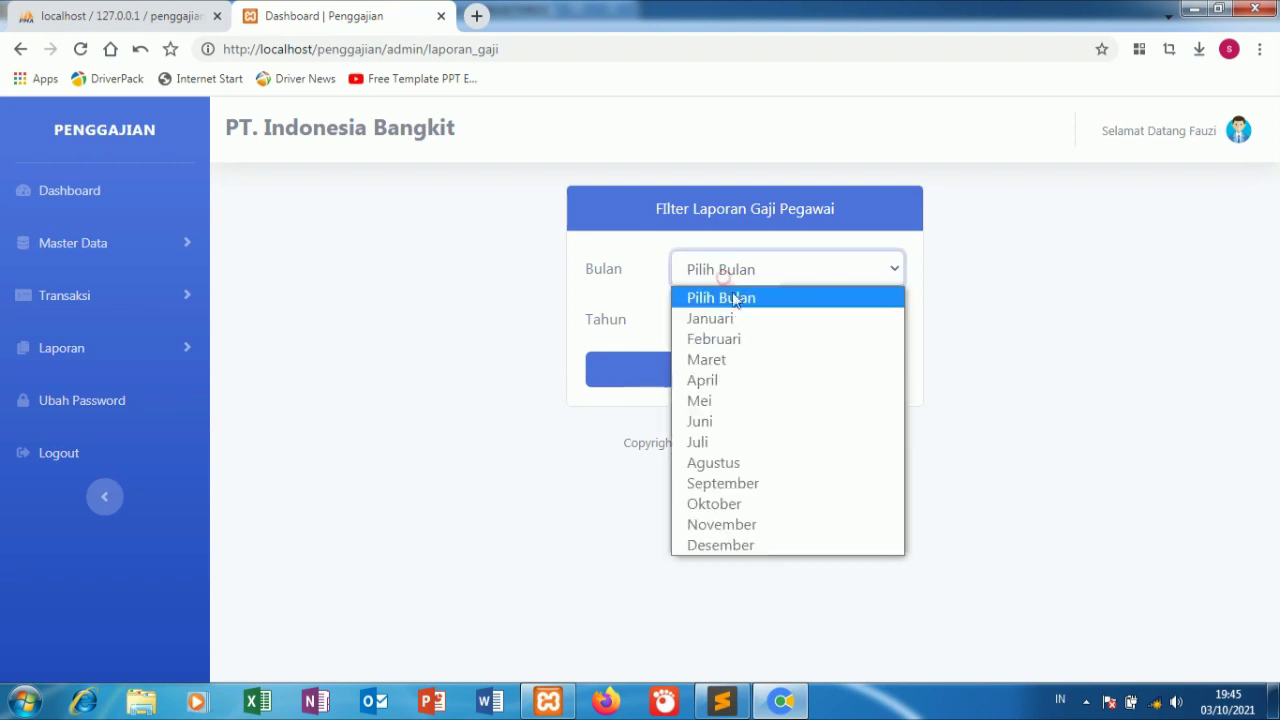
click(731, 506)
click(846, 317)
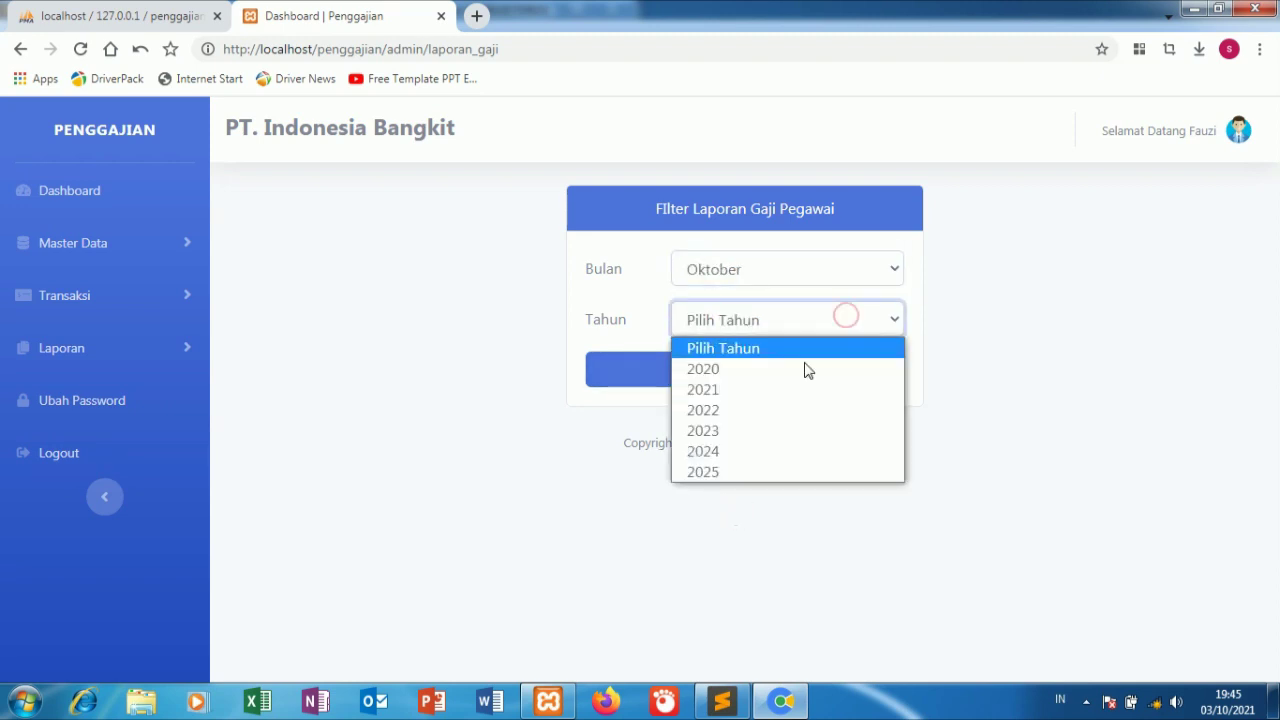
click(745, 390)
click(752, 378)
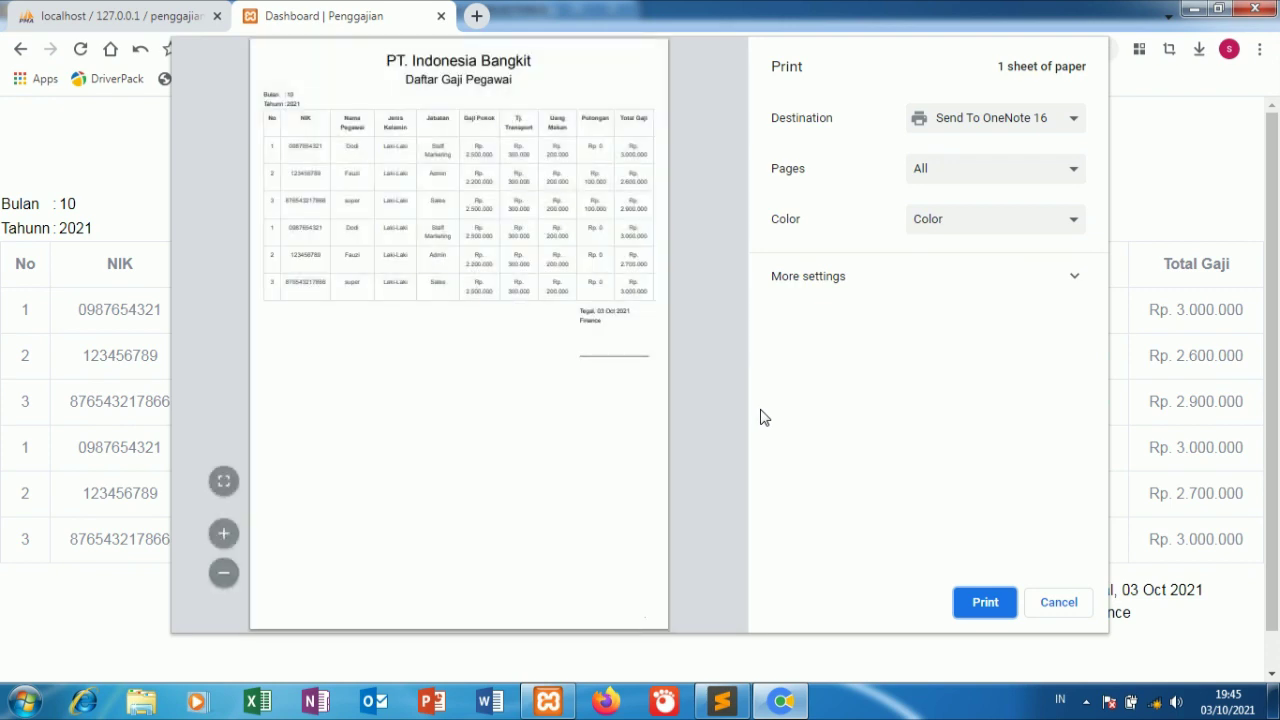
click(1059, 603)
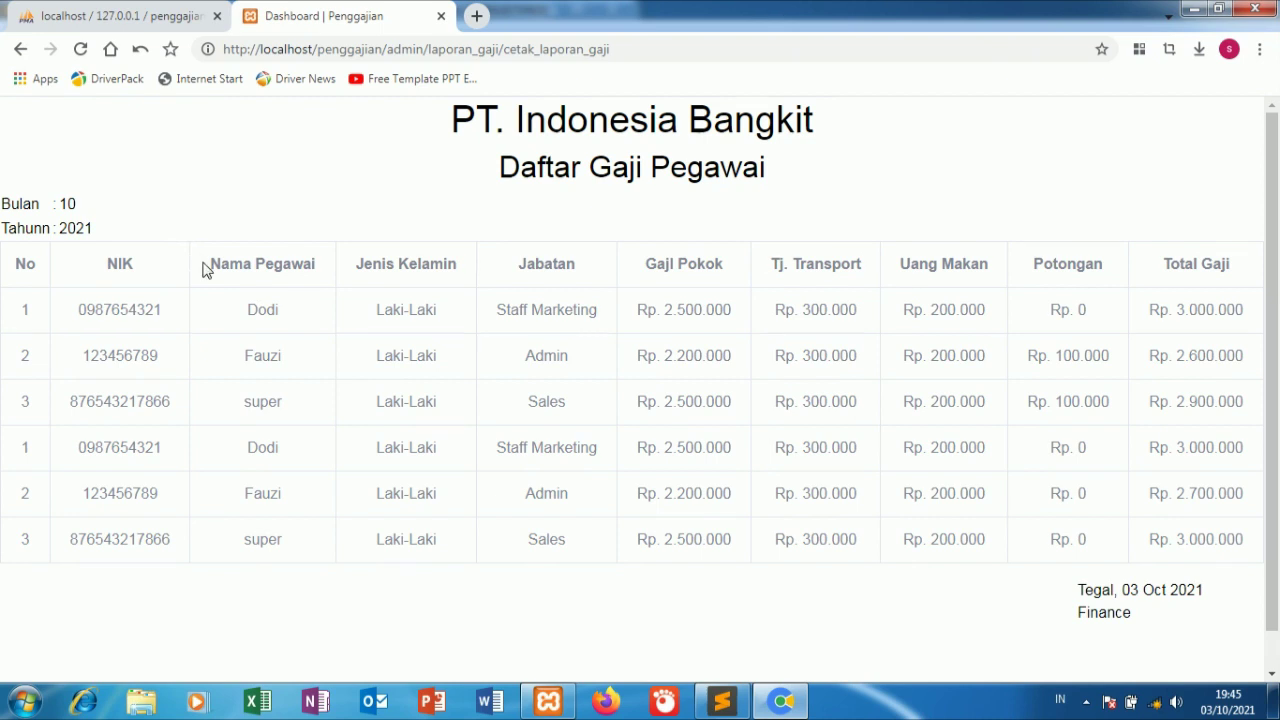
click(20, 50)
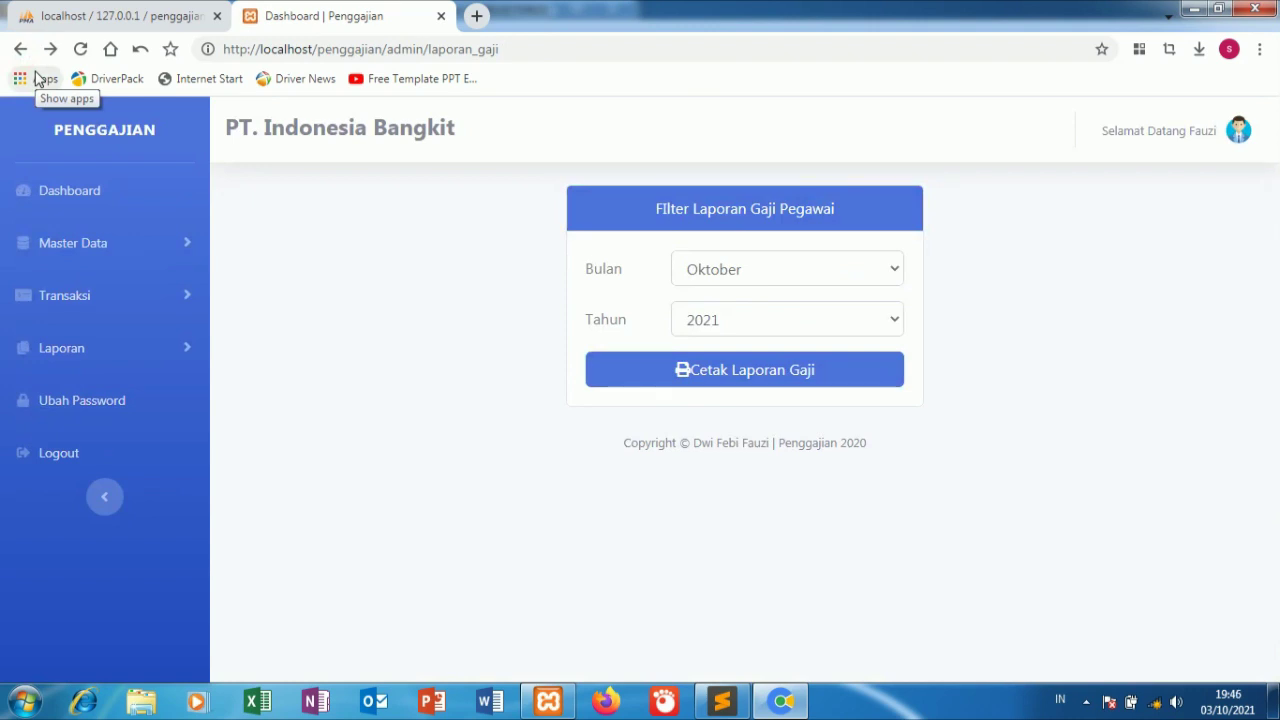
- Generate the Laporan Absensi attendance report for Oktober 2021 and return to its filter form without printing
click(72, 350)
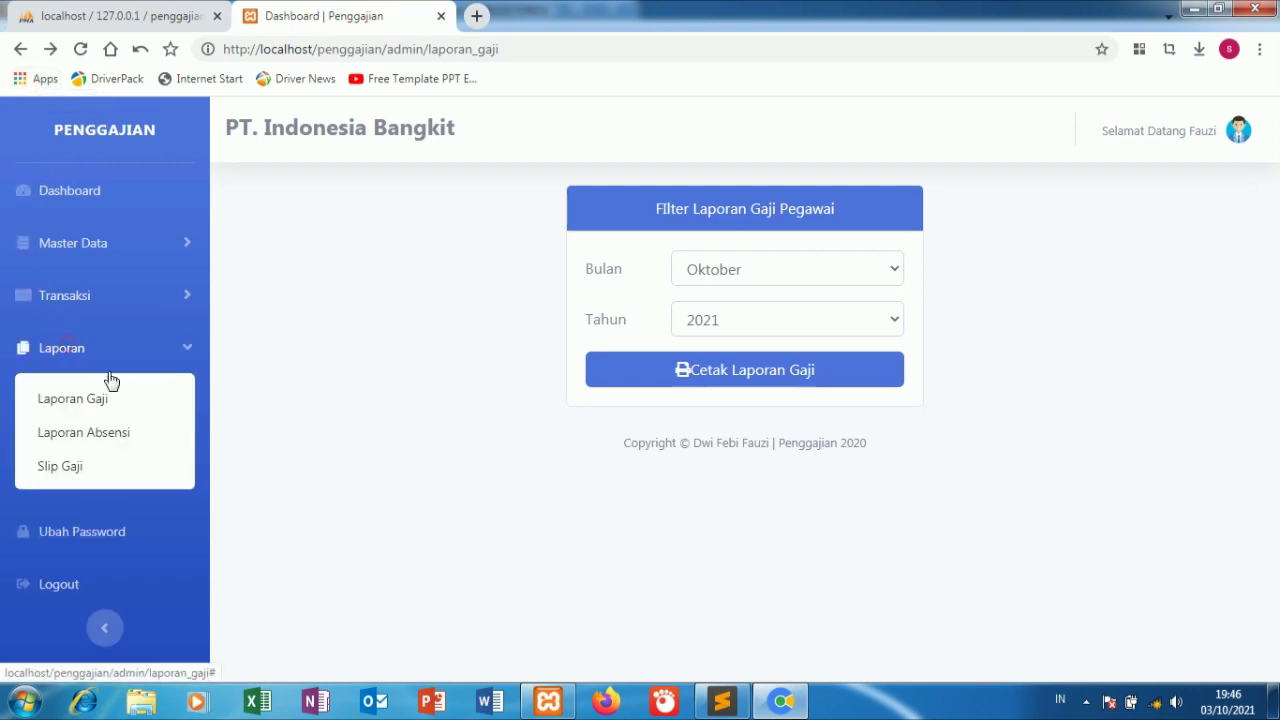
click(94, 431)
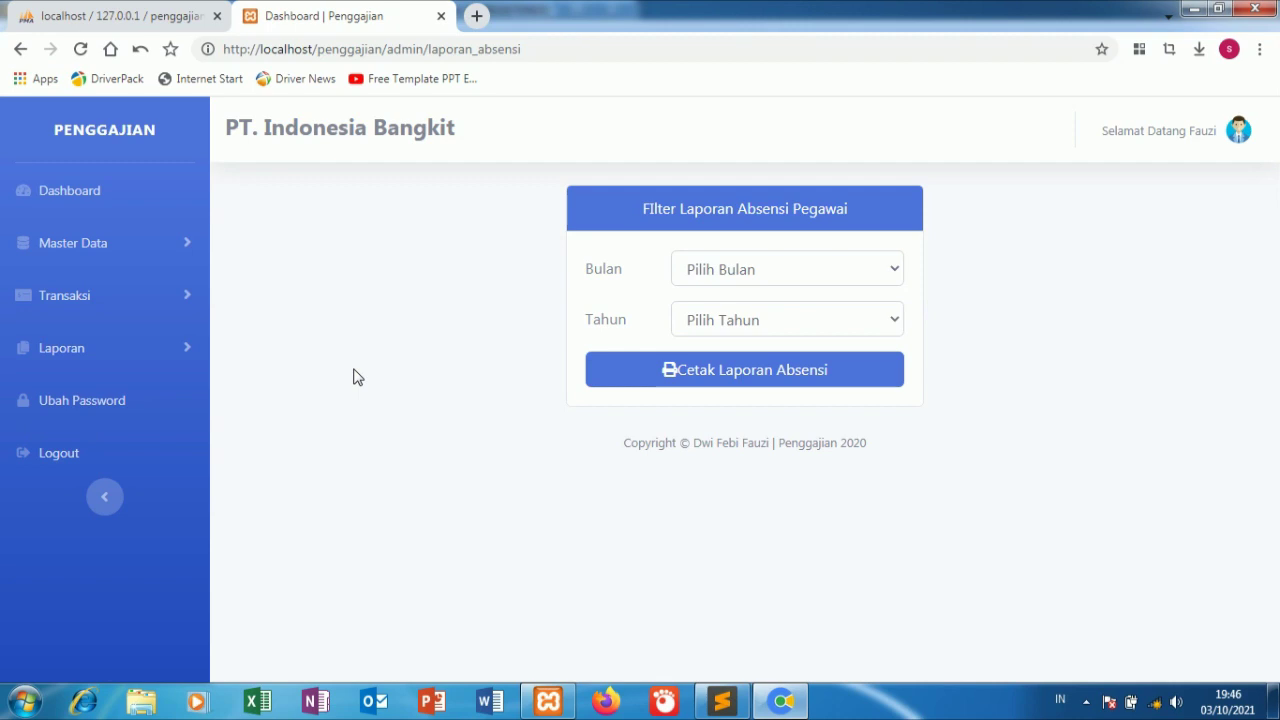
click(682, 272)
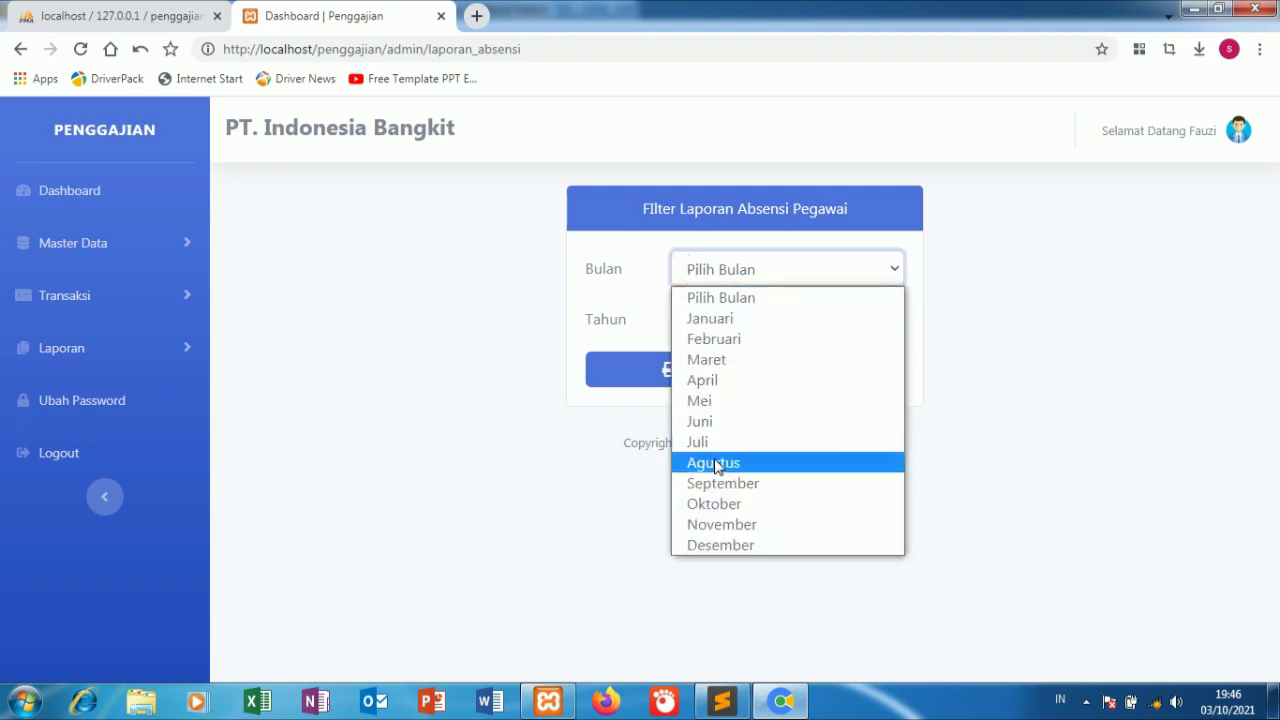
click(714, 503)
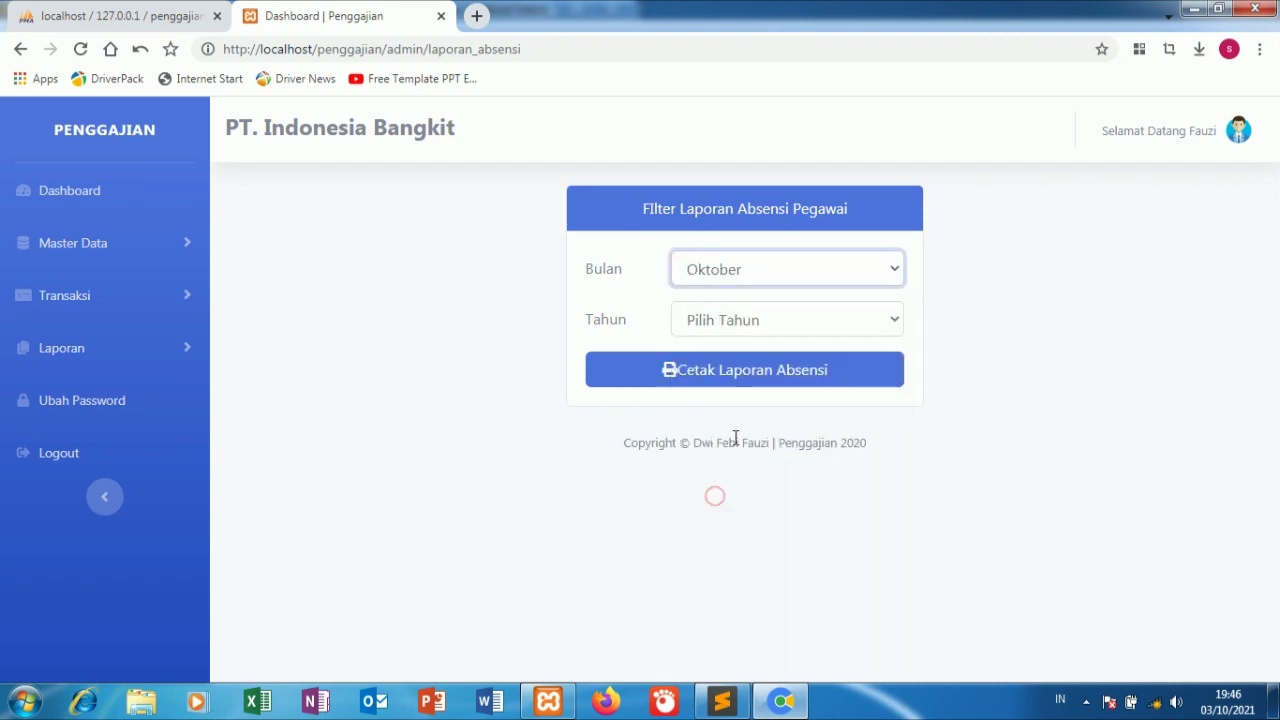
click(762, 333)
click(757, 389)
click(747, 377)
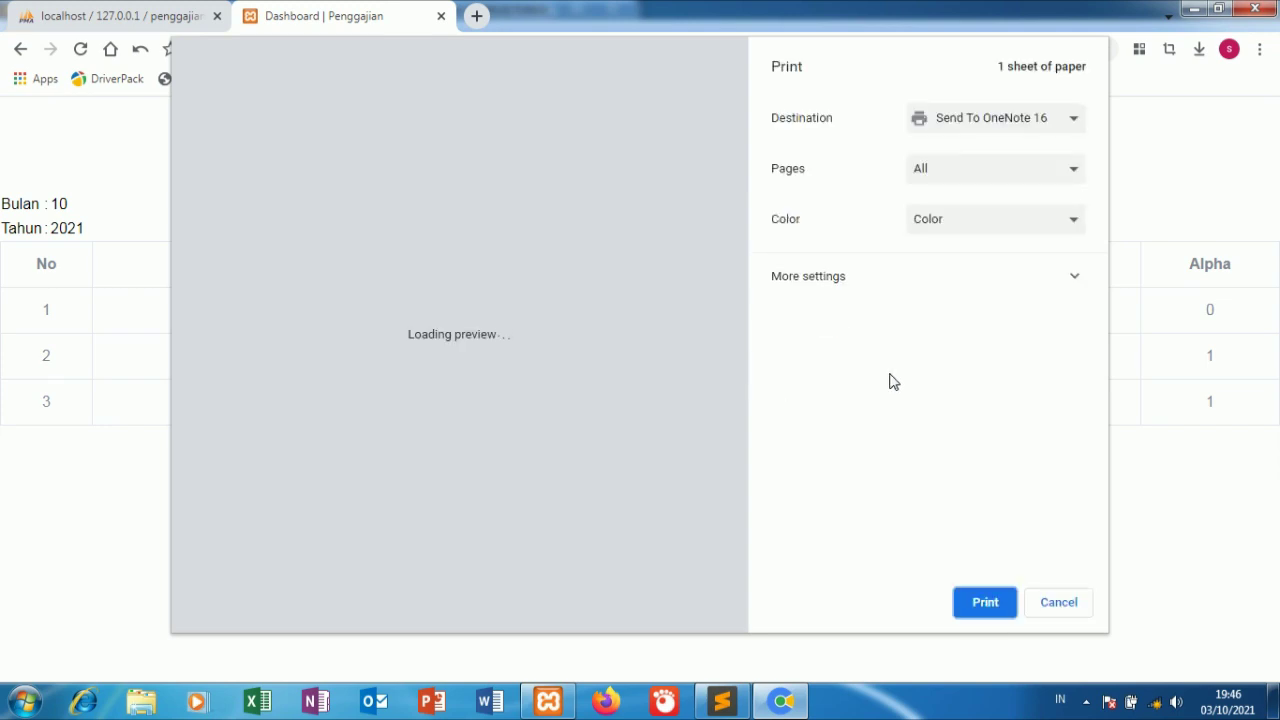
click(1068, 604)
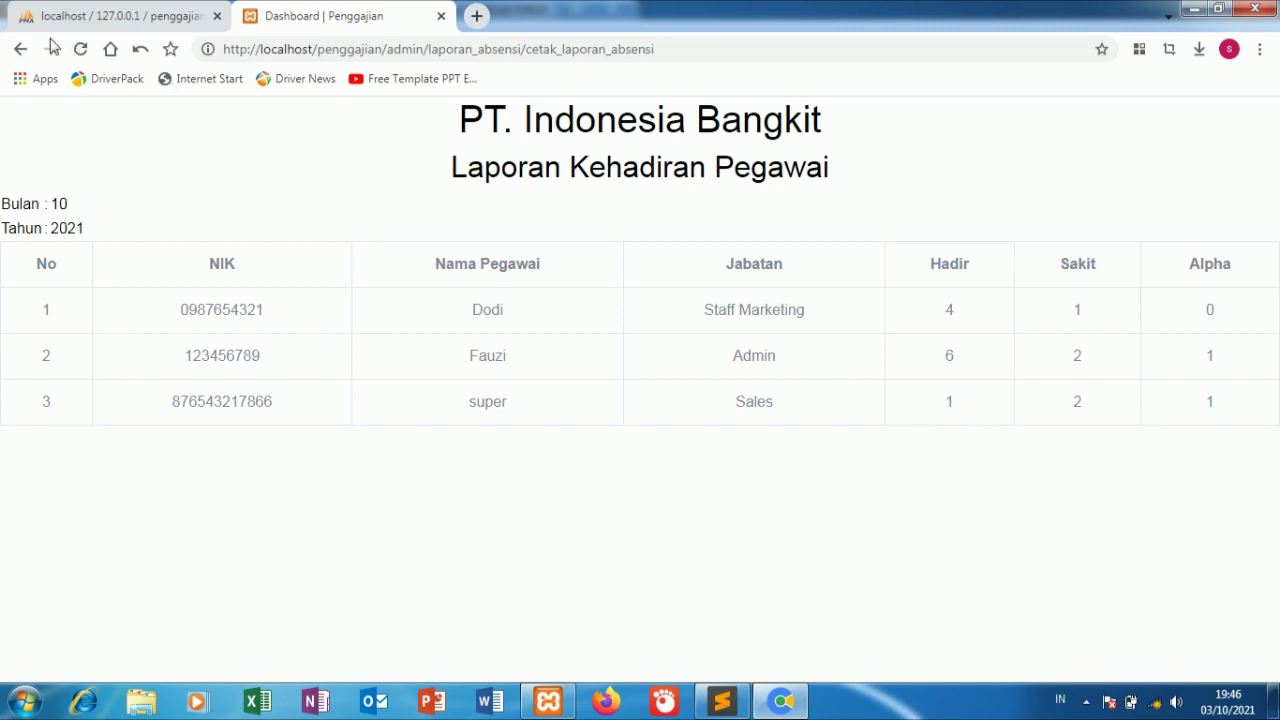
click(20, 50)
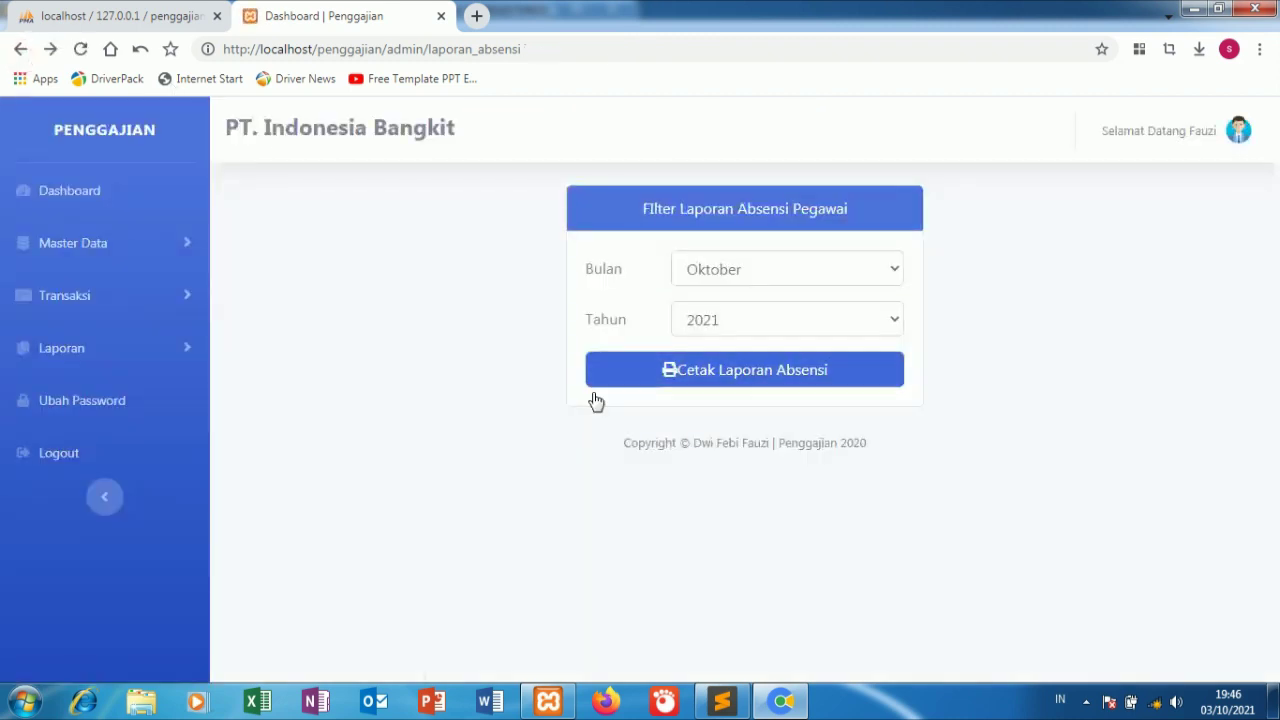
- Generate the Slip Gaji for Oktober 2021 for the last listed employee and return to its filter form without printing
click(116, 348)
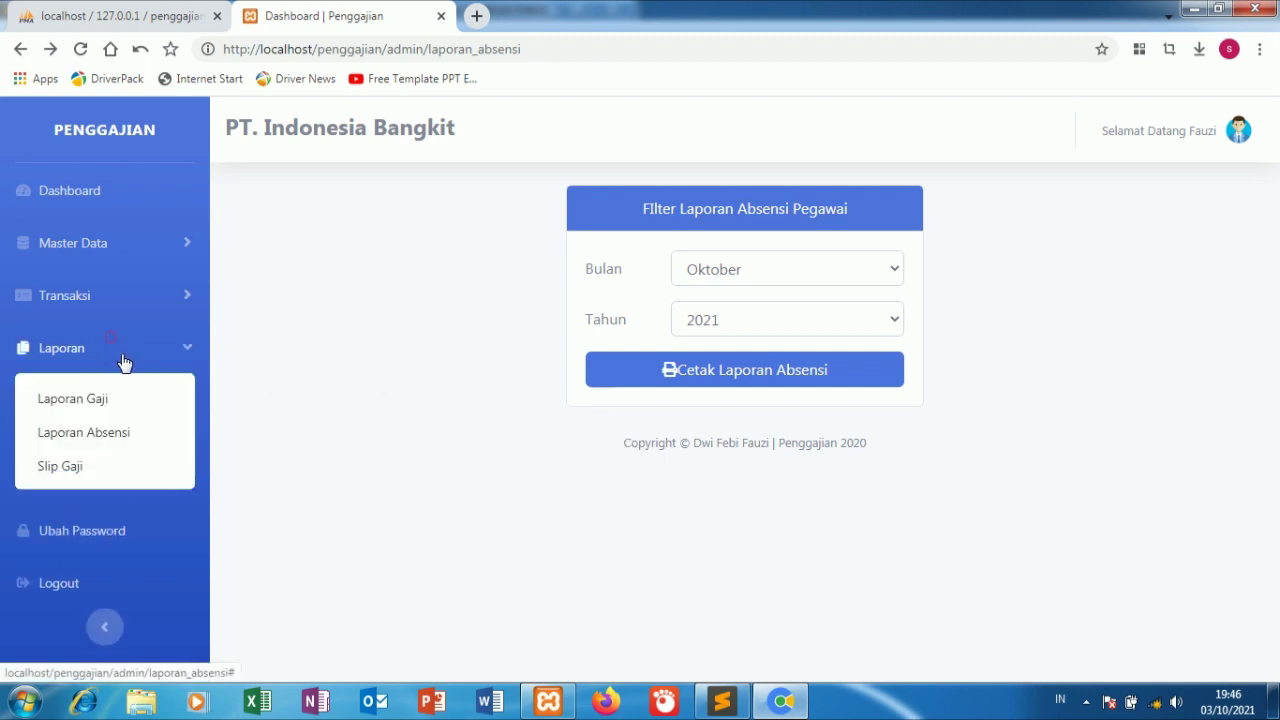
click(104, 464)
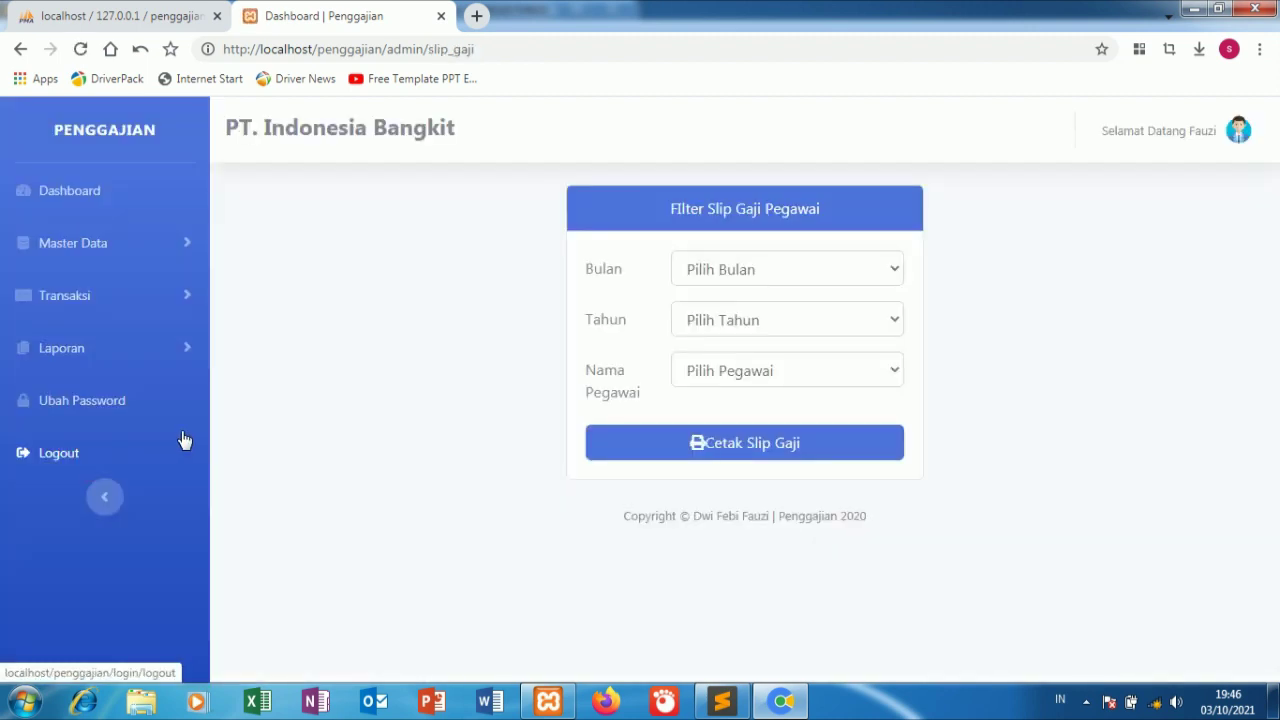
click(760, 274)
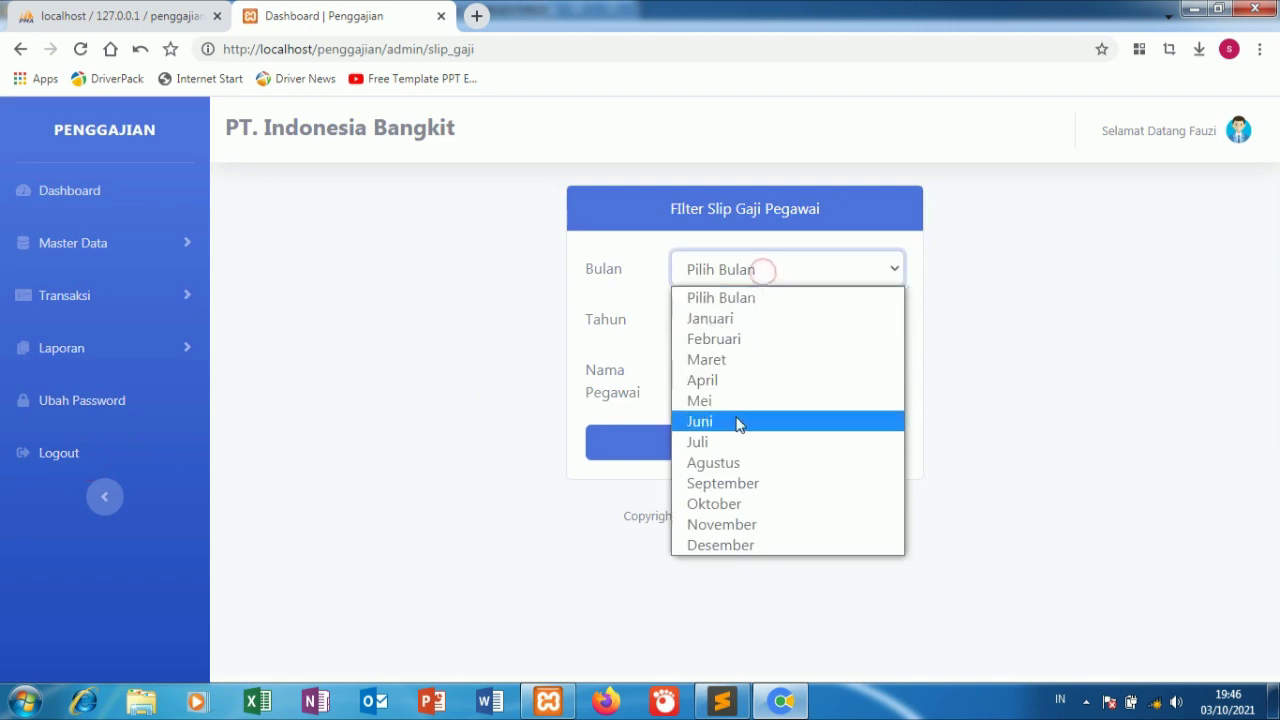
click(726, 504)
click(752, 321)
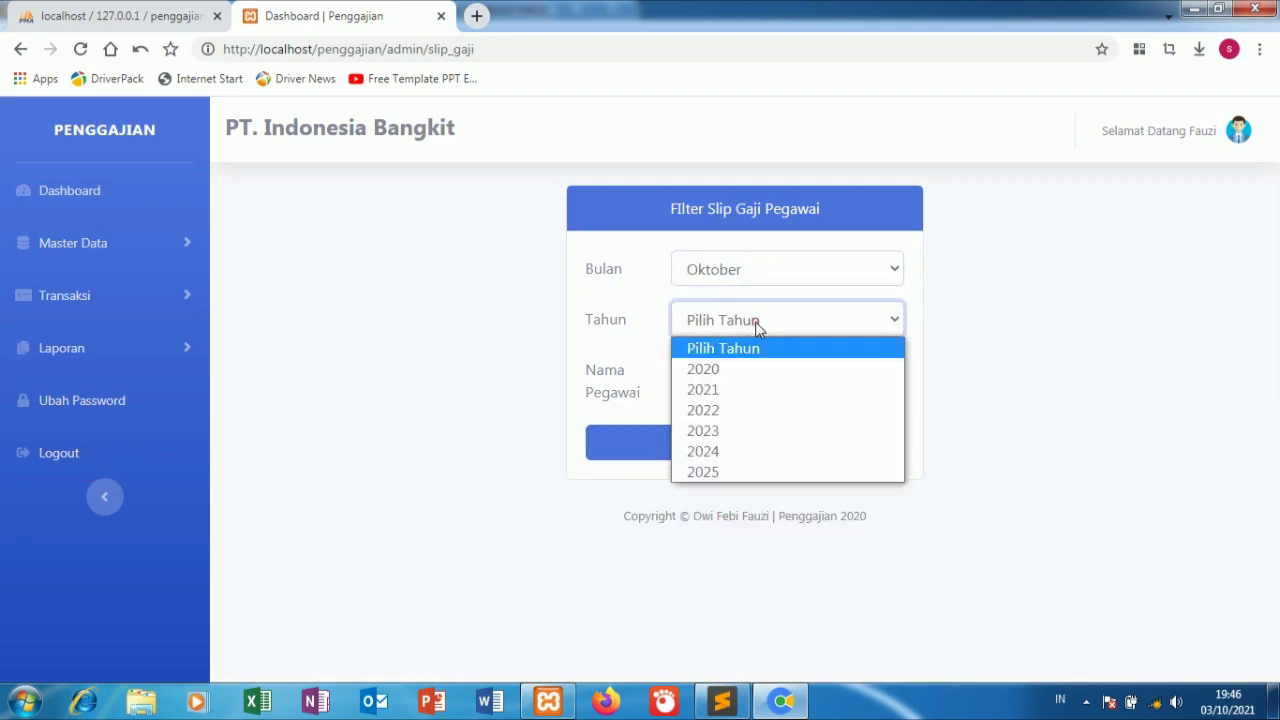
click(749, 390)
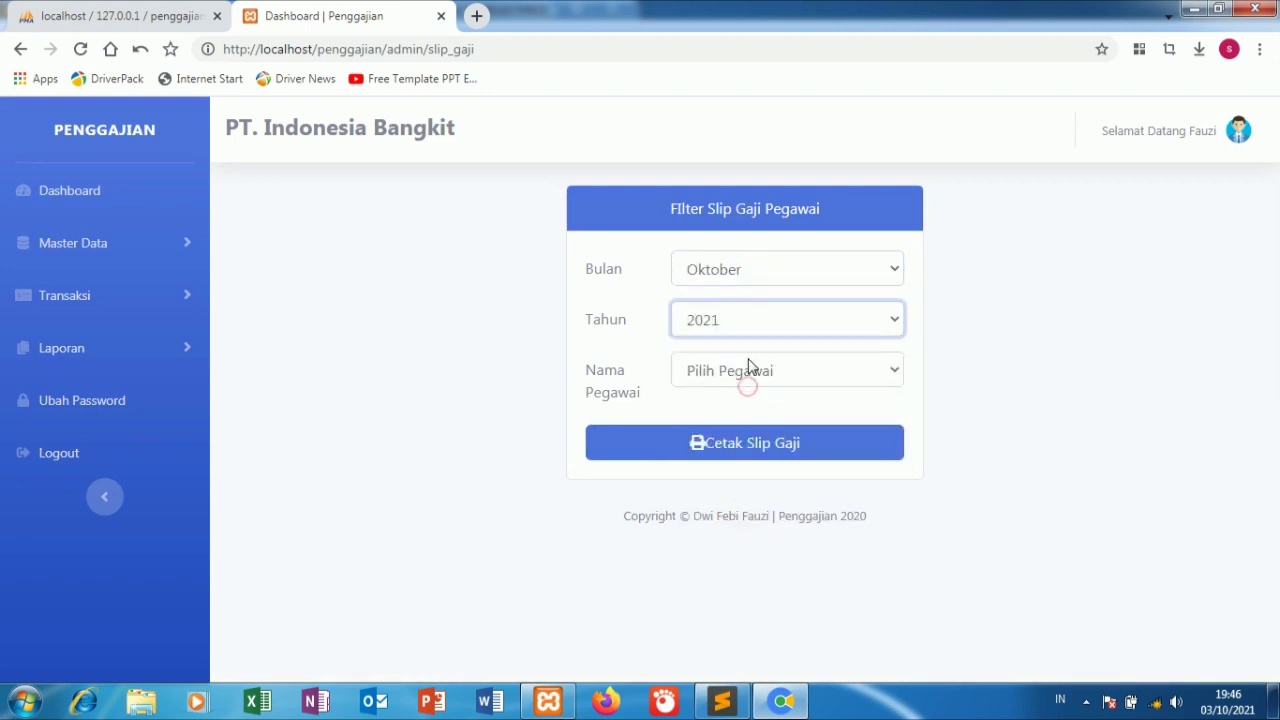
click(749, 362)
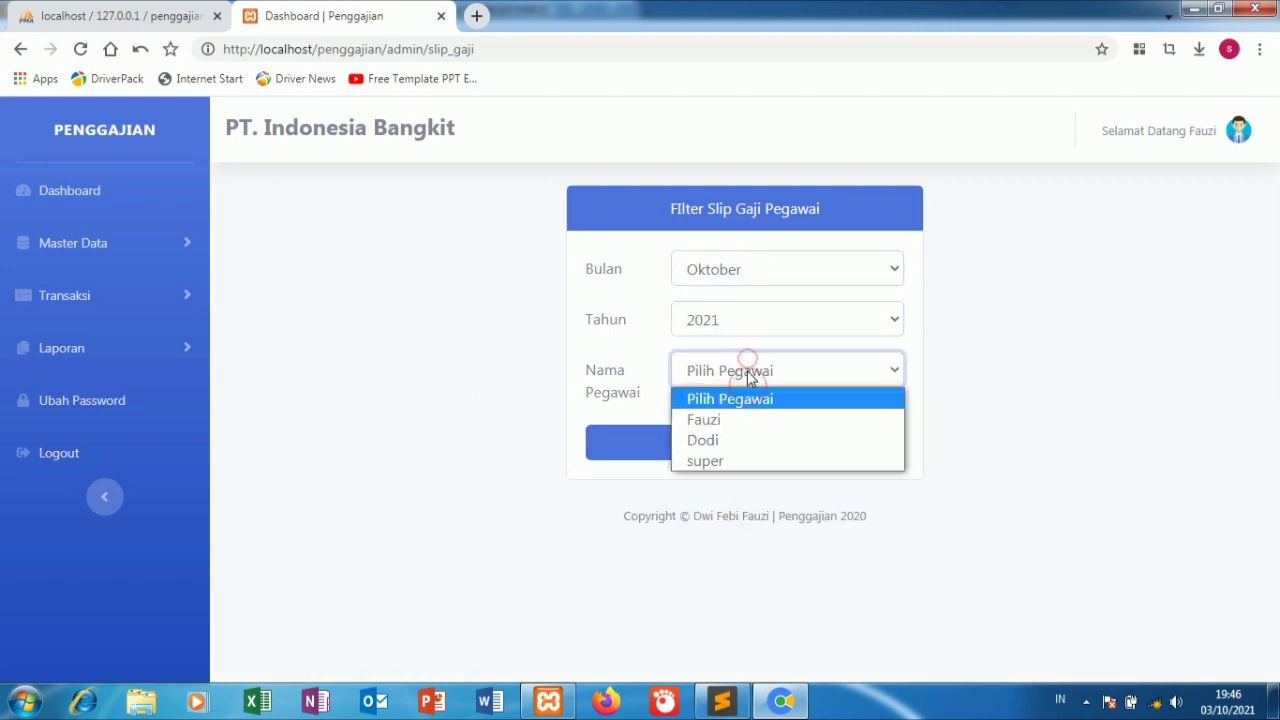
click(722, 458)
click(724, 443)
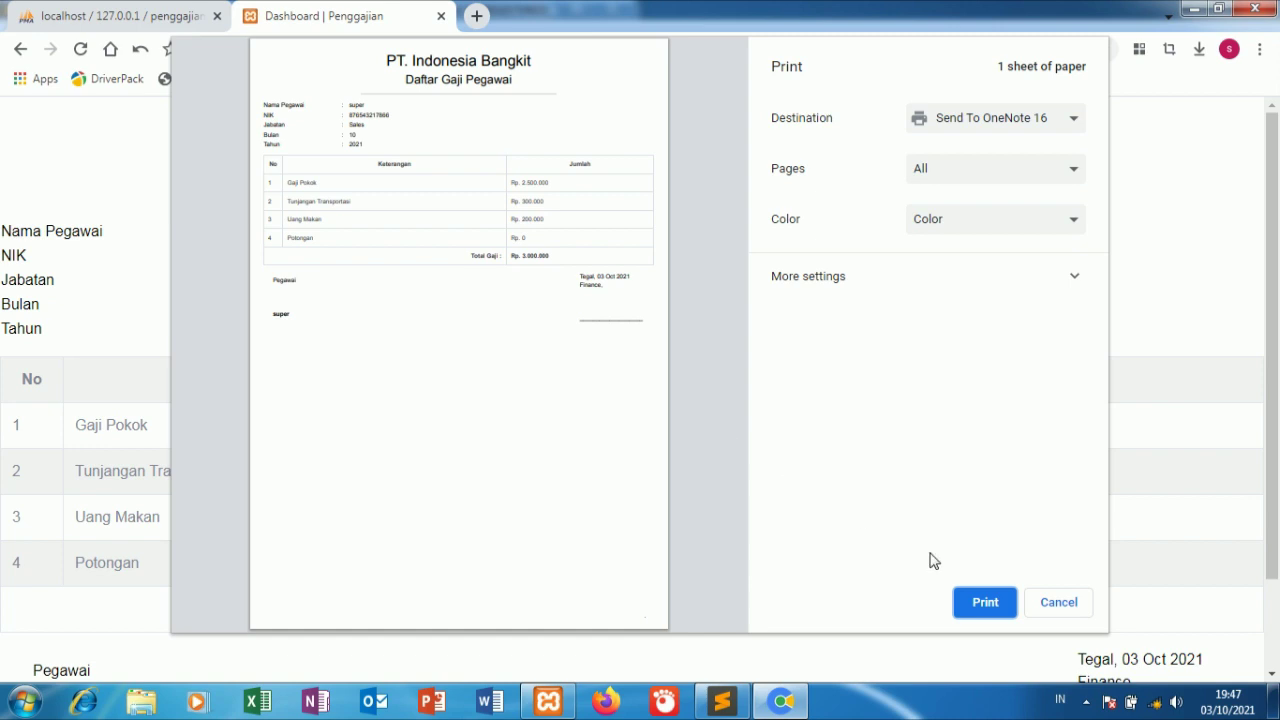
click(1078, 610)
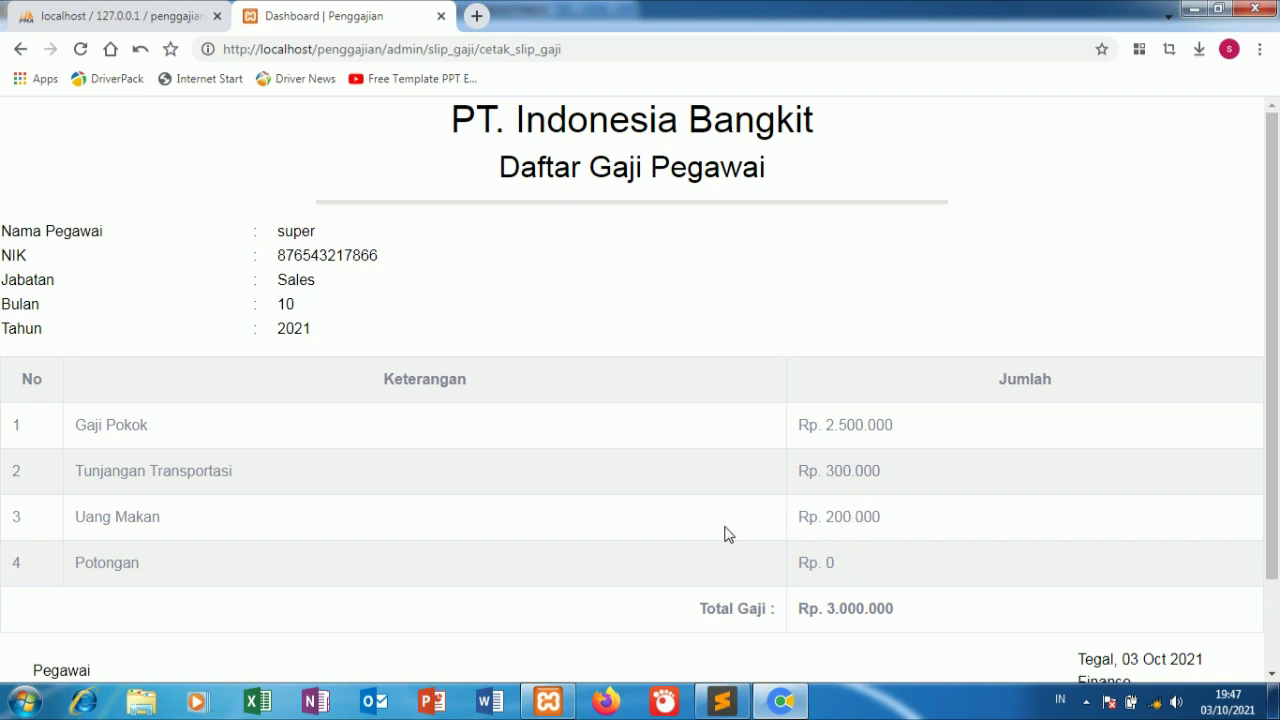
click(20, 50)
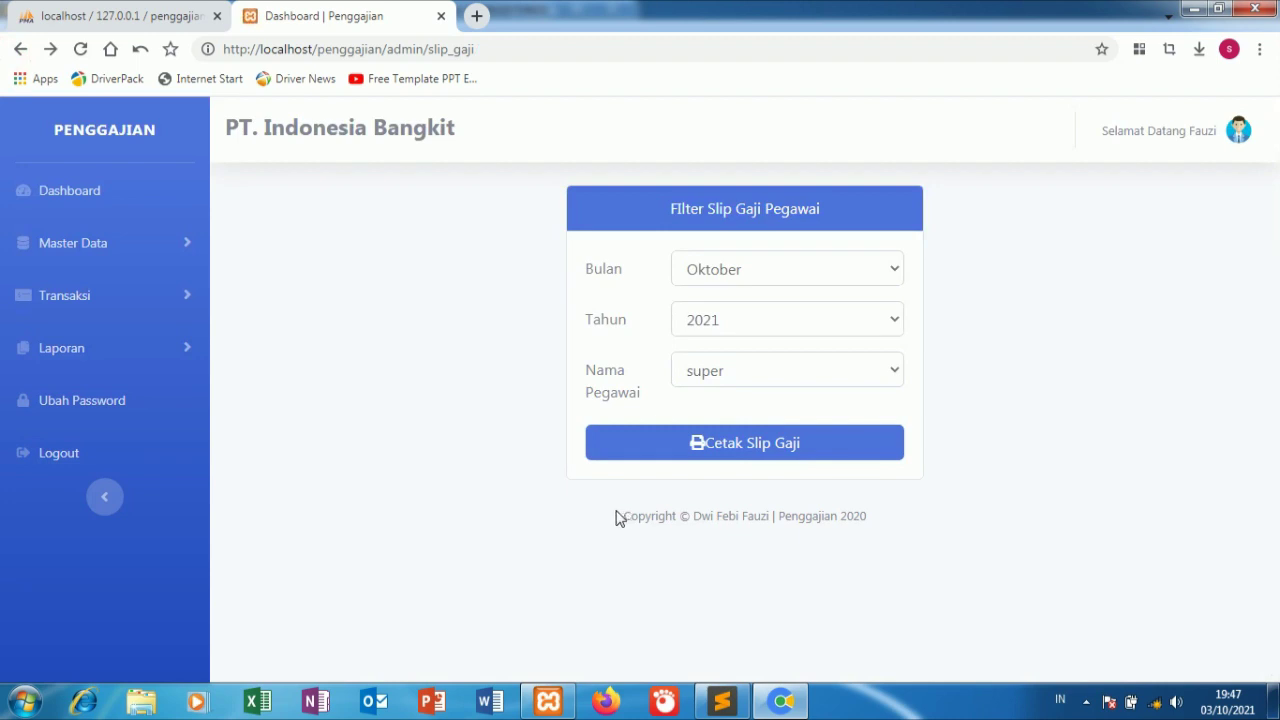
- View the Form Ganti Password page without entering anything and log out of the admin account
click(129, 352)
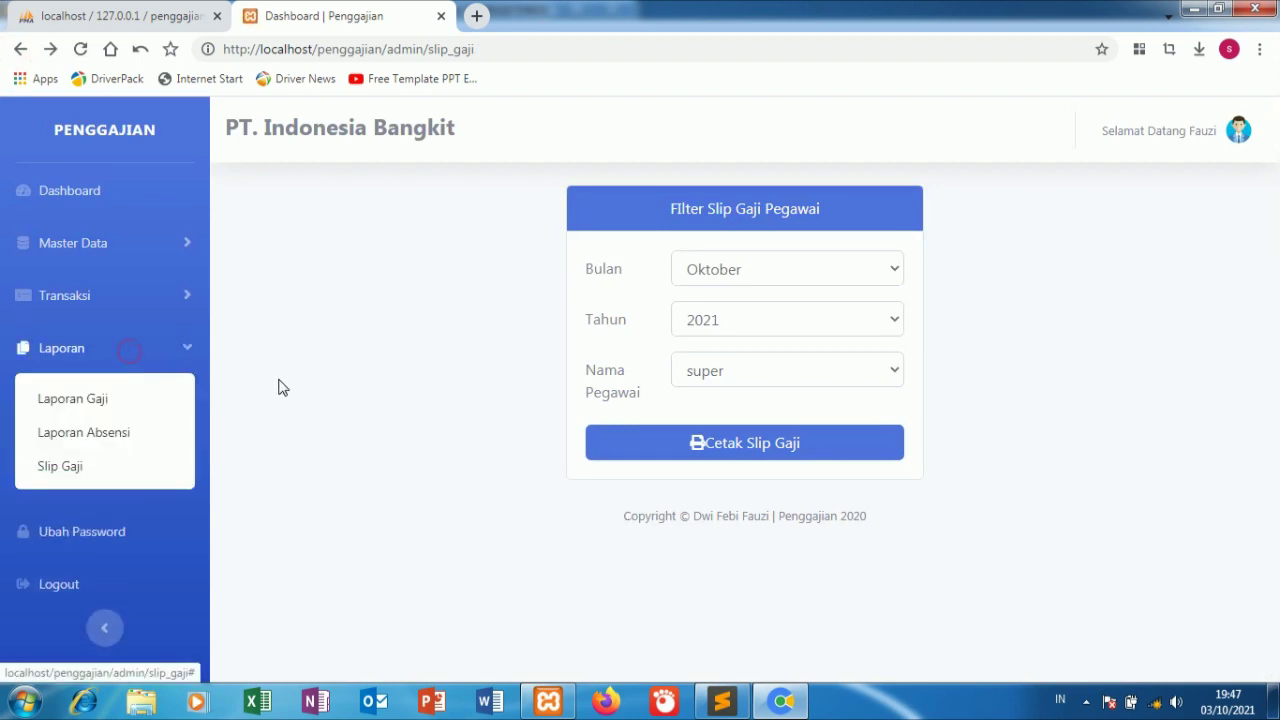
click(82, 531)
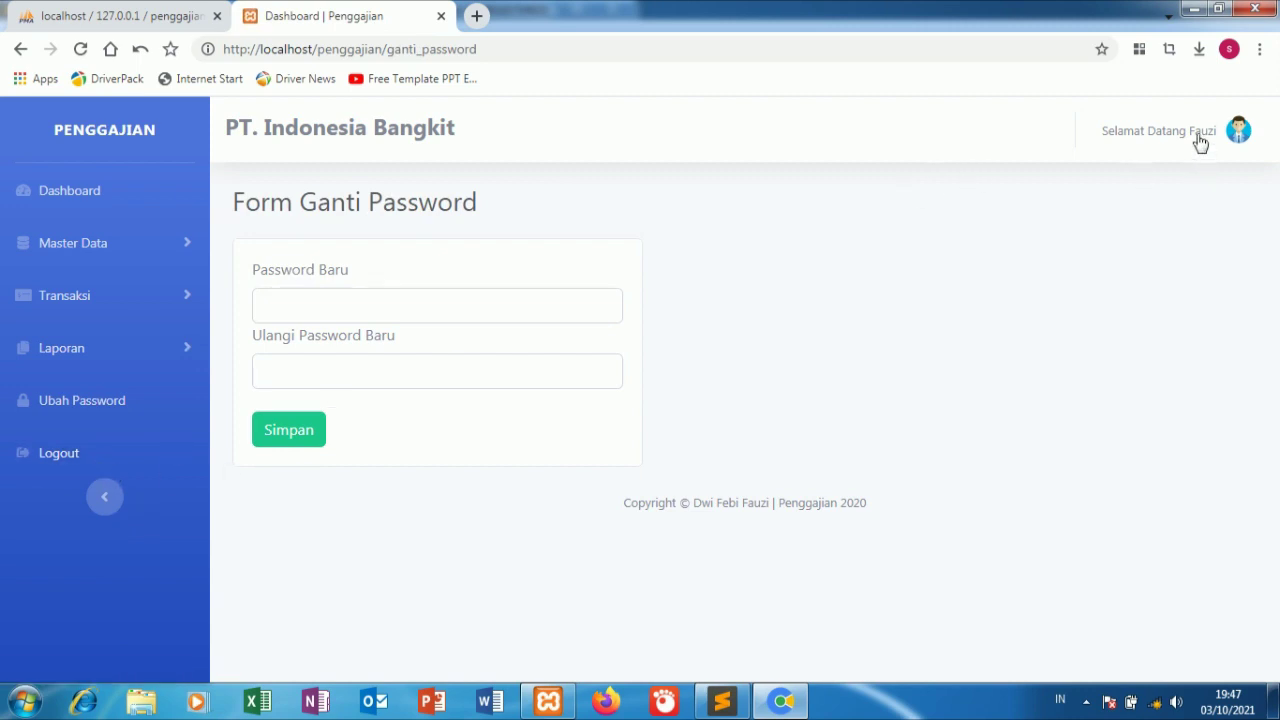
click(45, 453)
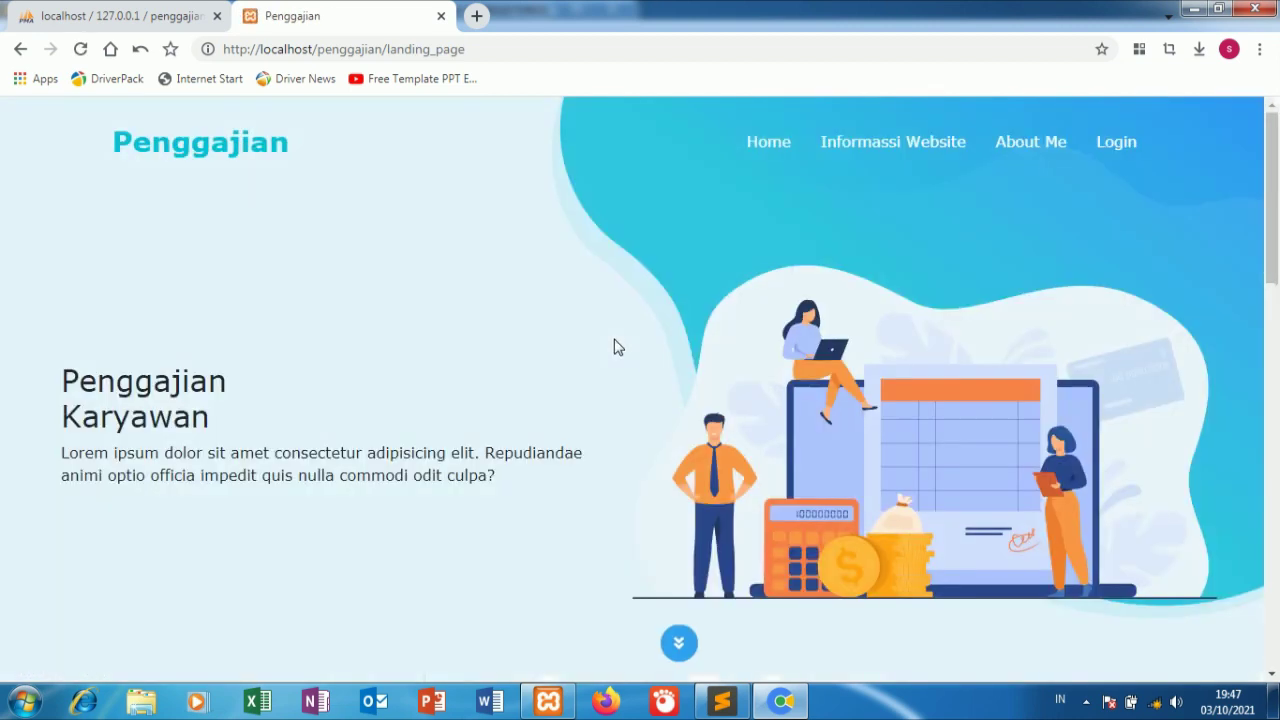
- Open the site's login page and log in to the employee account, pasting the username and the account password
click(1122, 141)
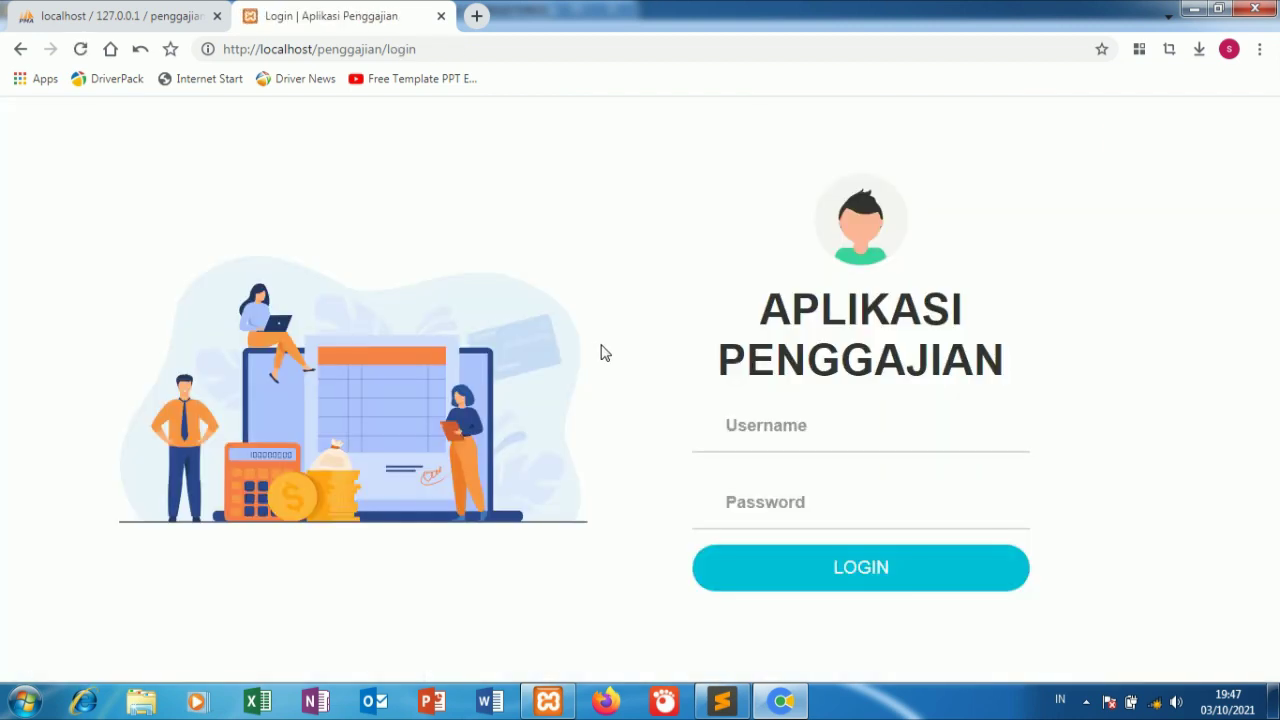
right_click(743, 421)
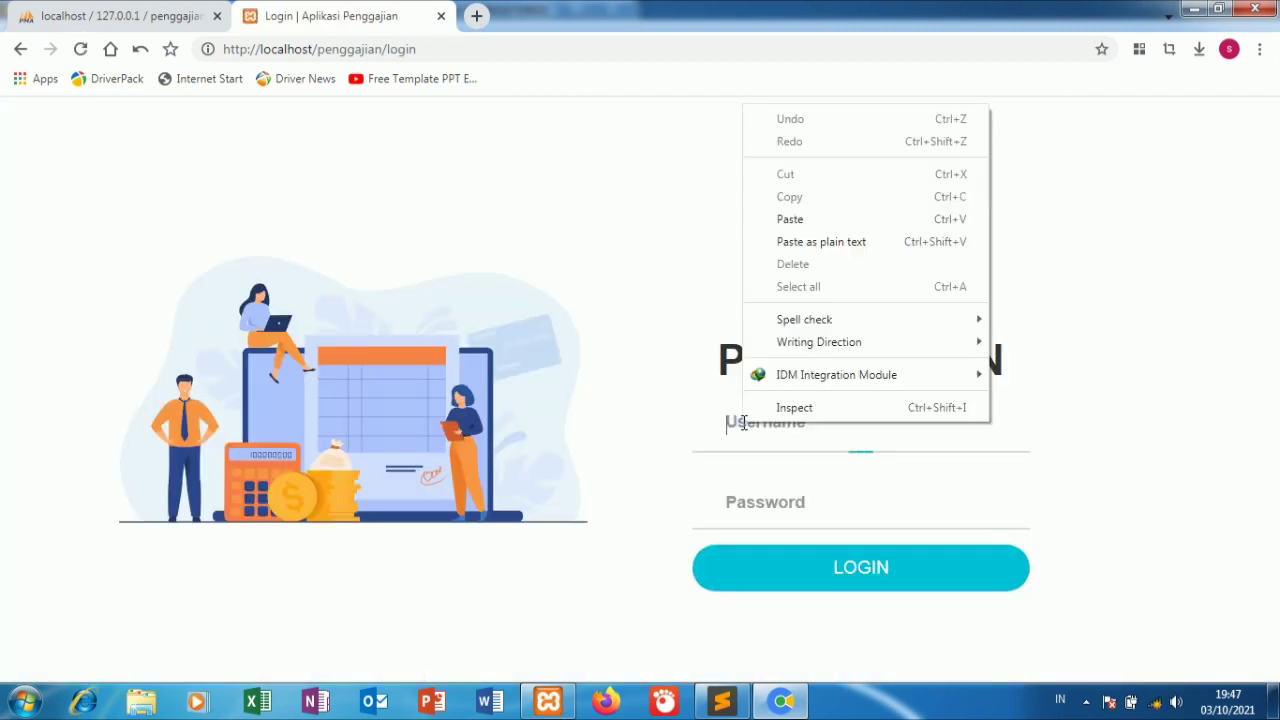
click(806, 229)
click(629, 506)
right_click(752, 504)
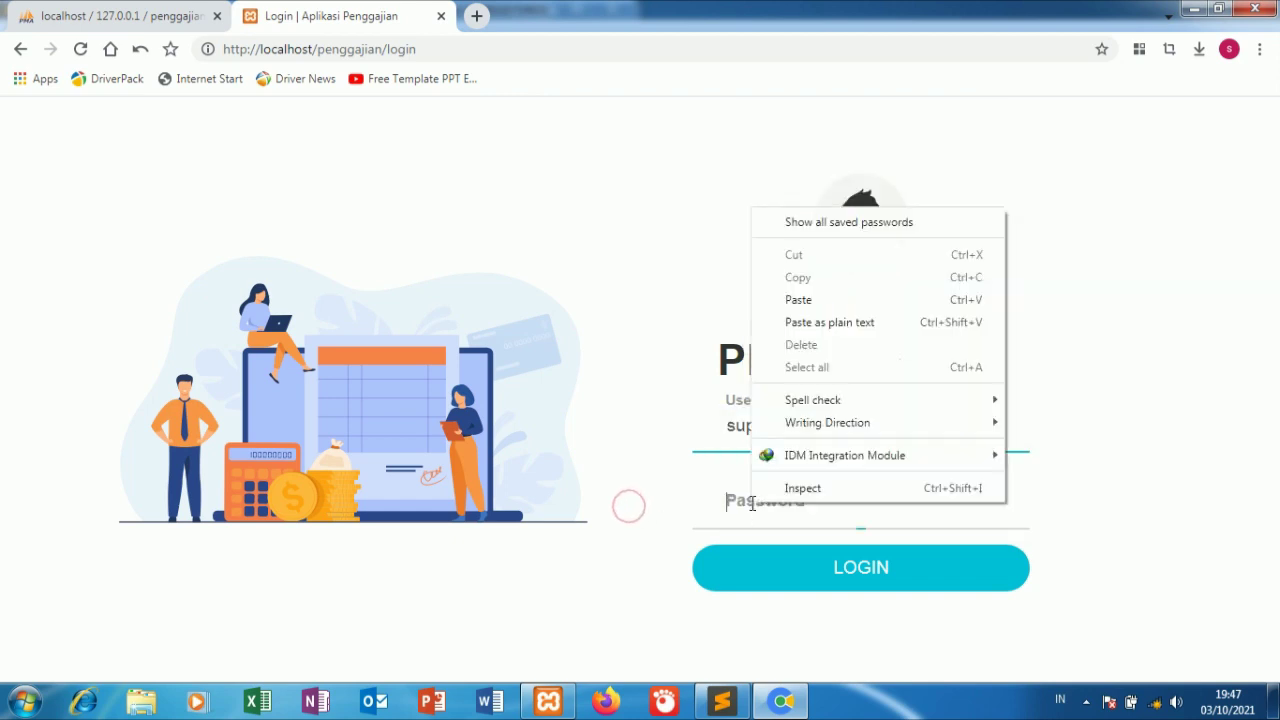
click(800, 299)
click(798, 556)
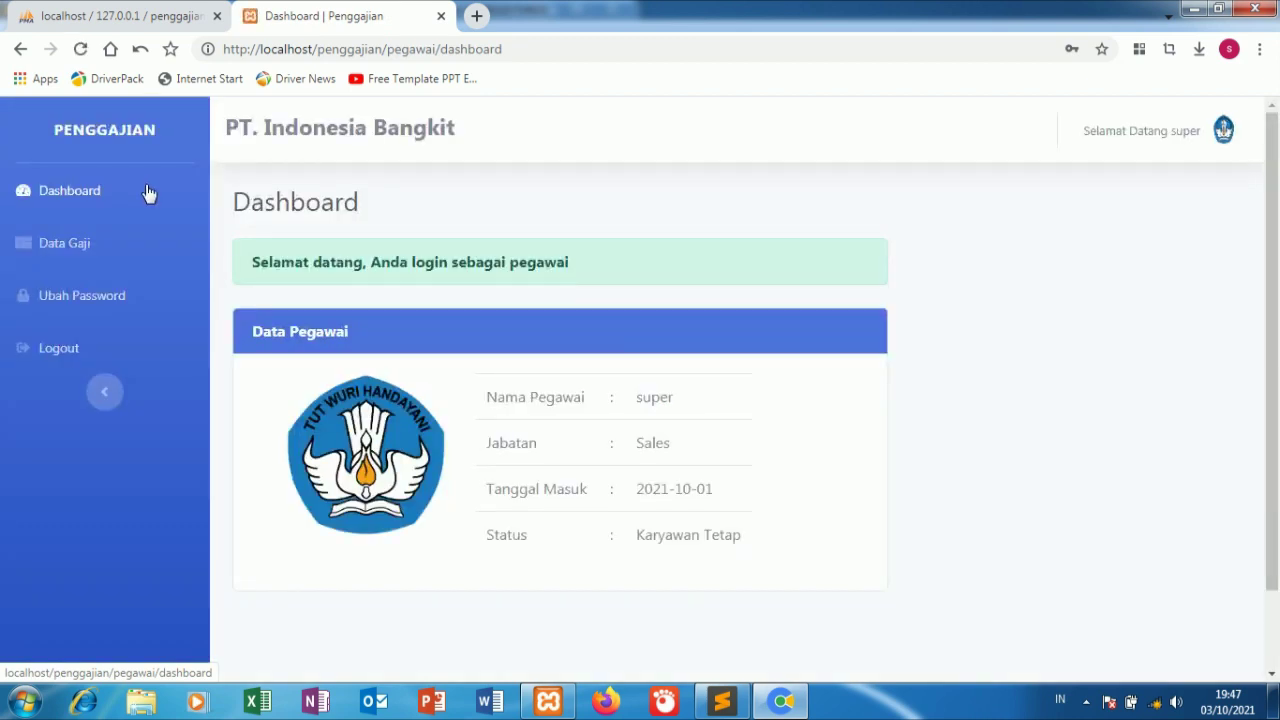
- Review the employee's Data Gaji page, preview the printable salary slip for 102021 and return without printing
click(124, 250)
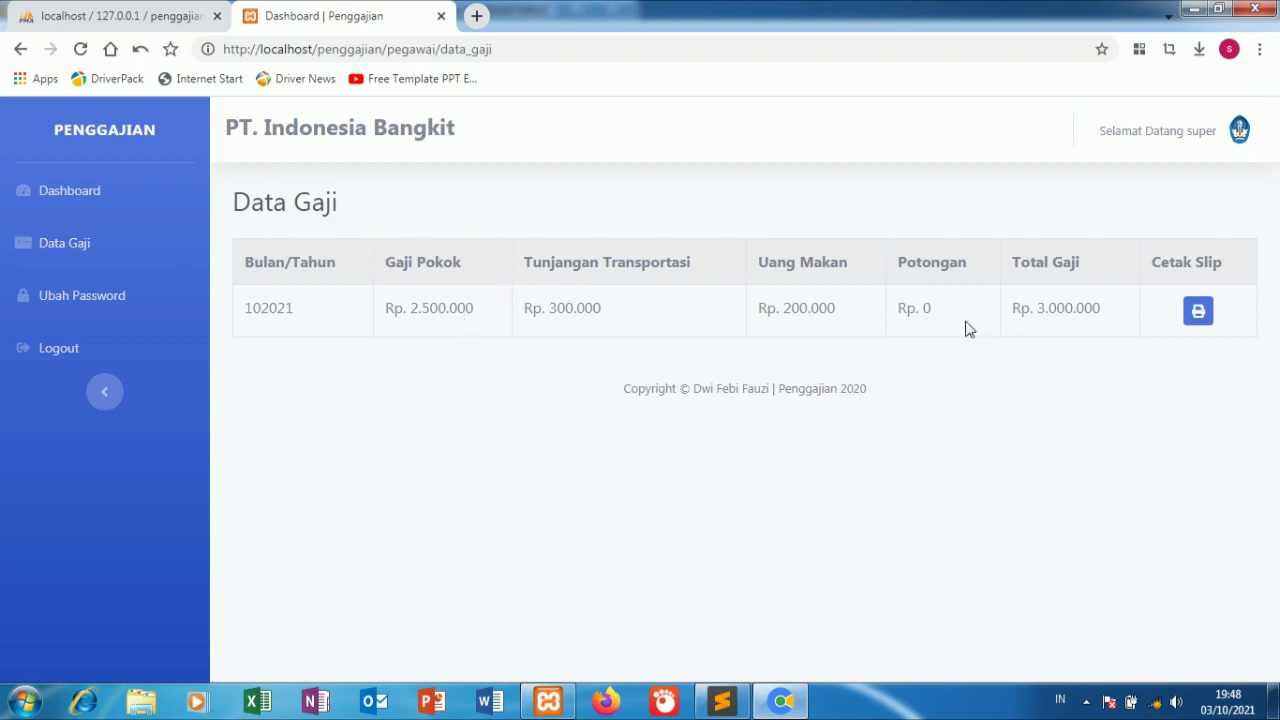
click(1198, 311)
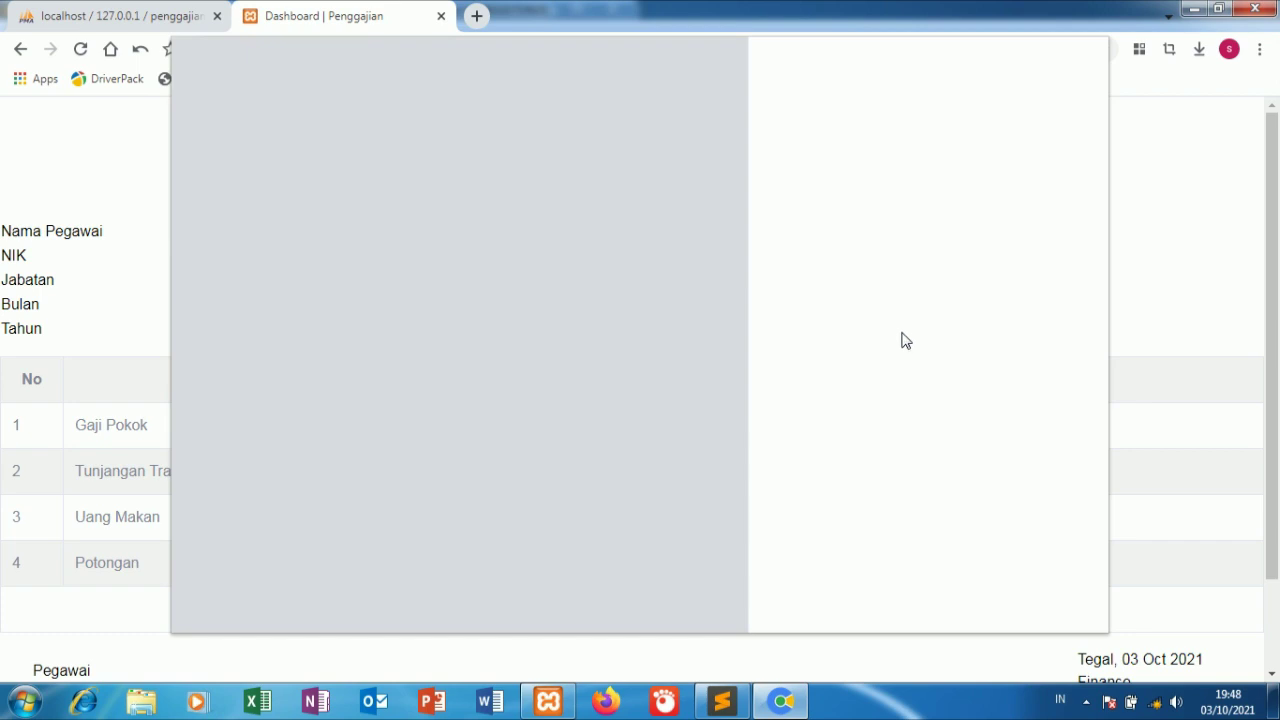
click(1057, 605)
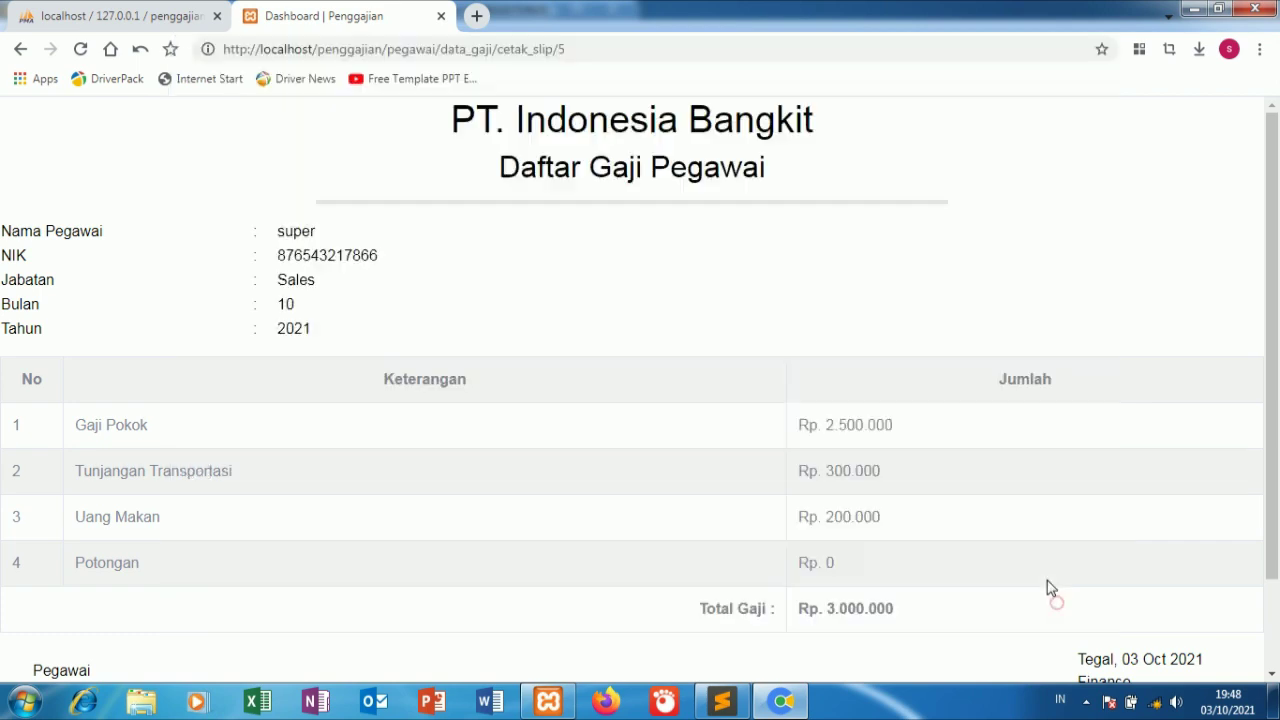
click(20, 49)
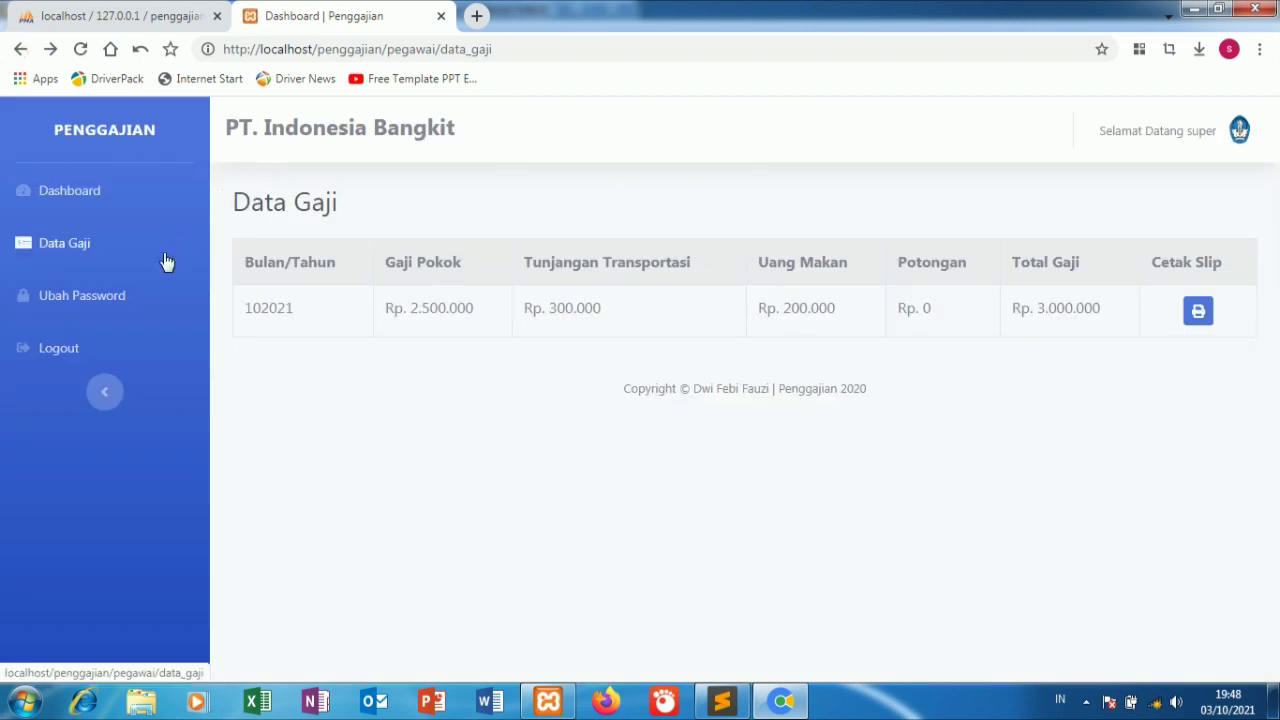
- Revisit the employee's Dashboard and Data Gaji pages, dismissing the Windows color scheme prompt, and log out of the employee account
click(140, 212)
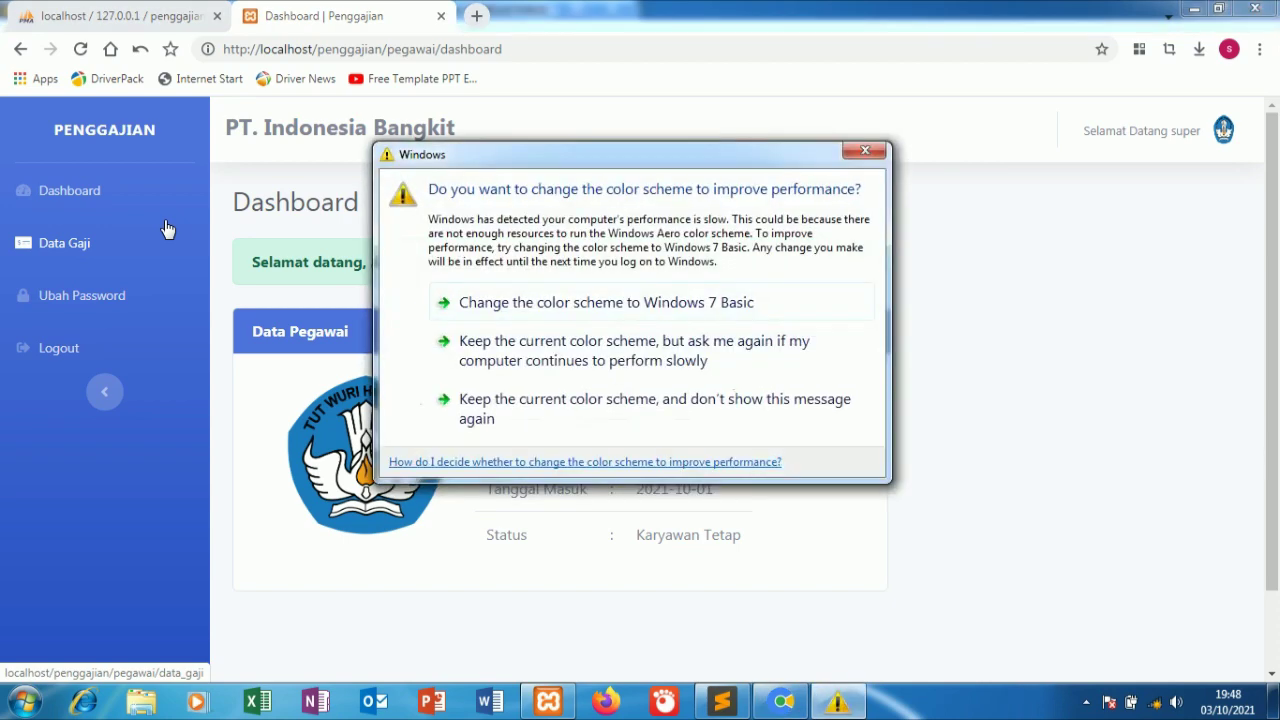
click(867, 150)
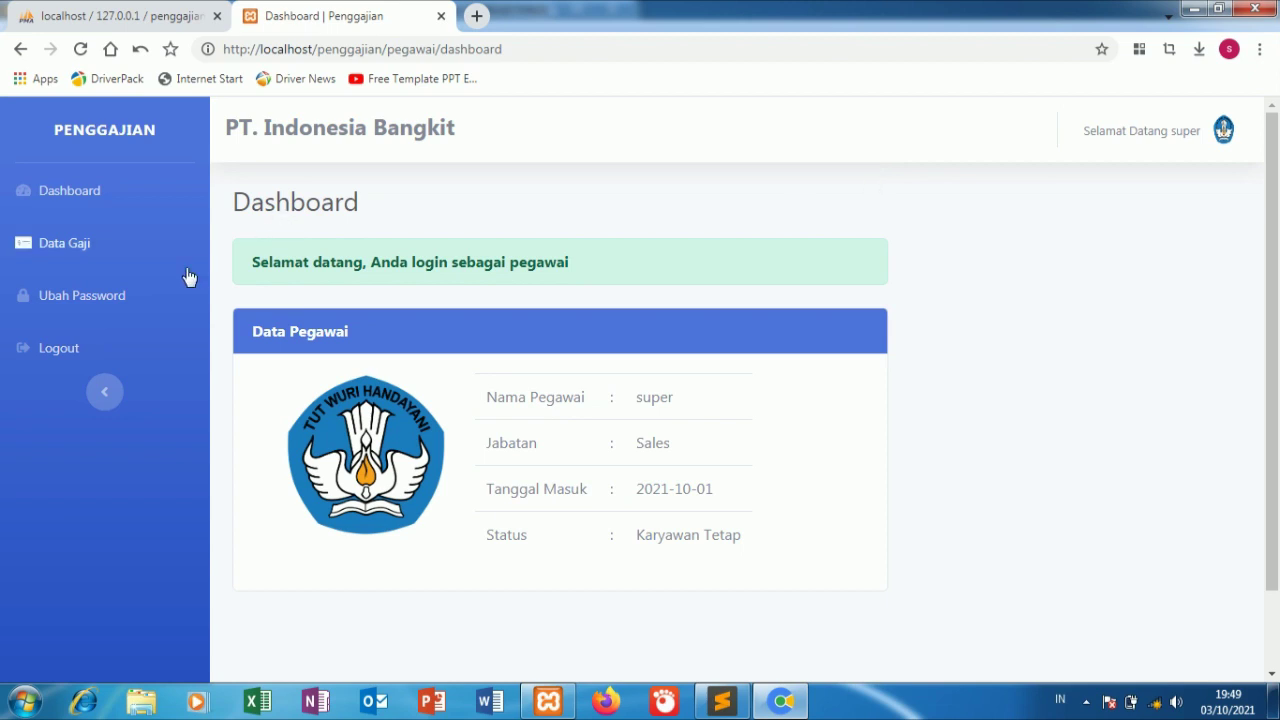
click(102, 242)
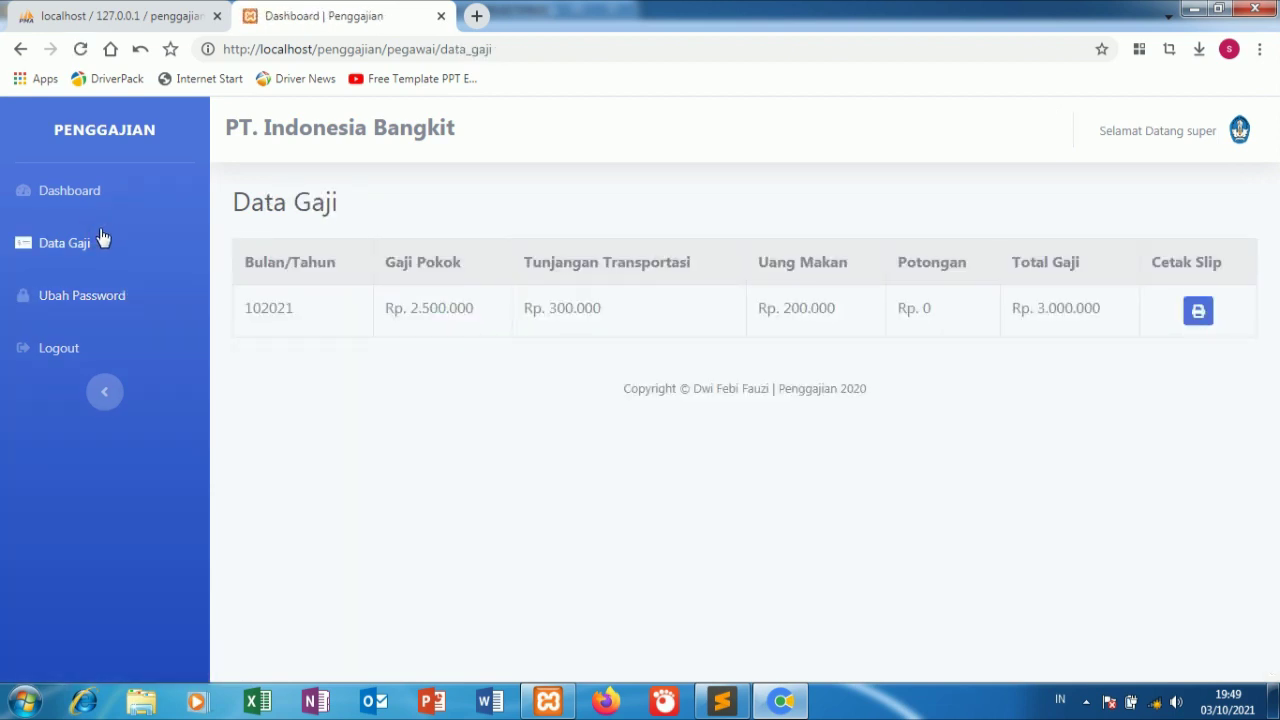
click(155, 356)
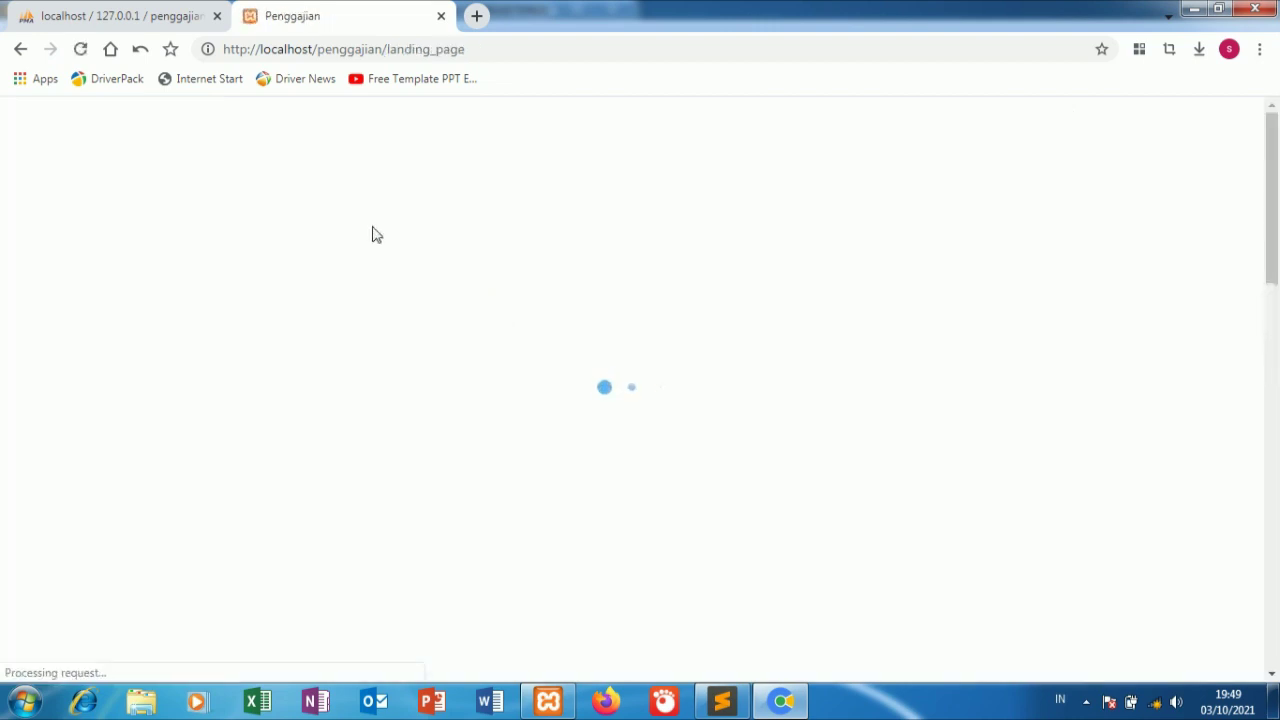